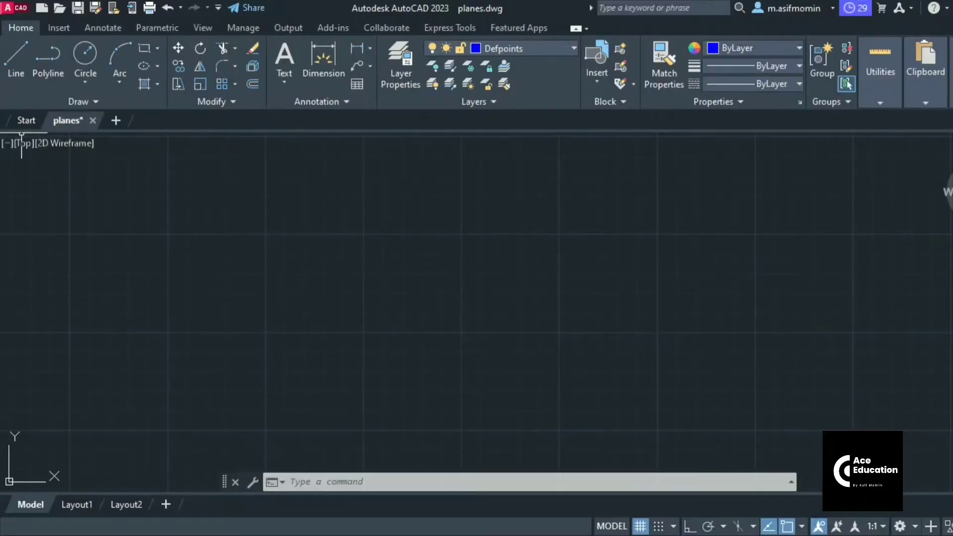
# - Draw a long horizontal line across the empty drawing area with Ortho mode on
pyautogui.click(16, 57)
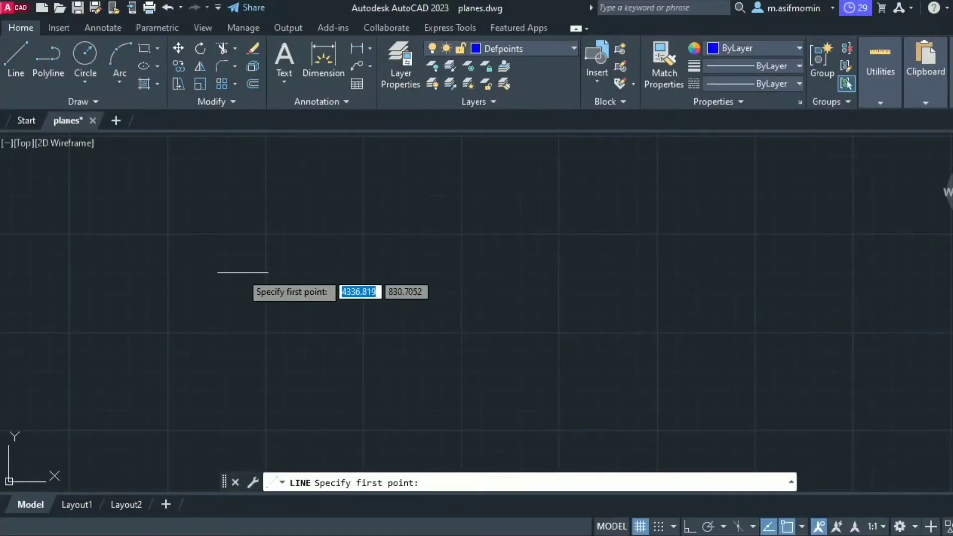
pyautogui.click(269, 287)
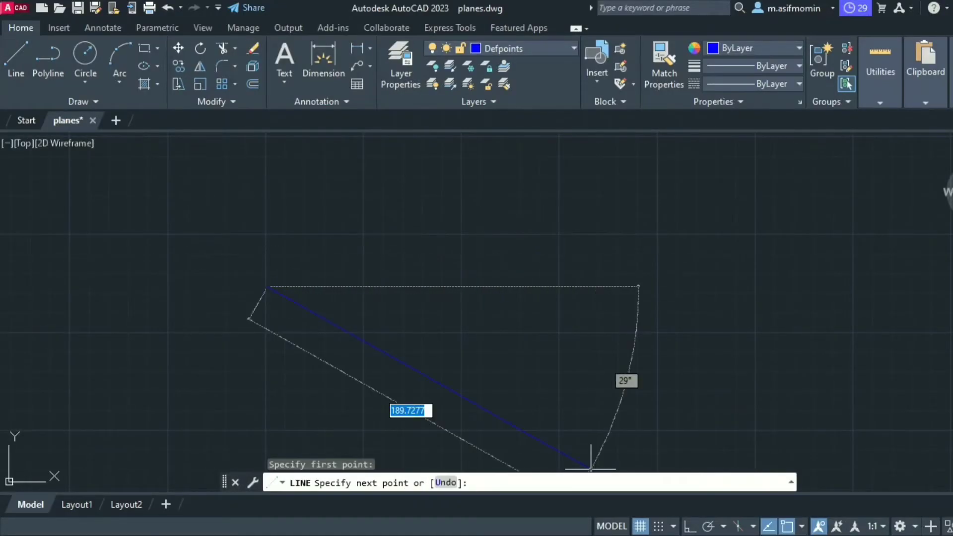
pyautogui.press('F8')
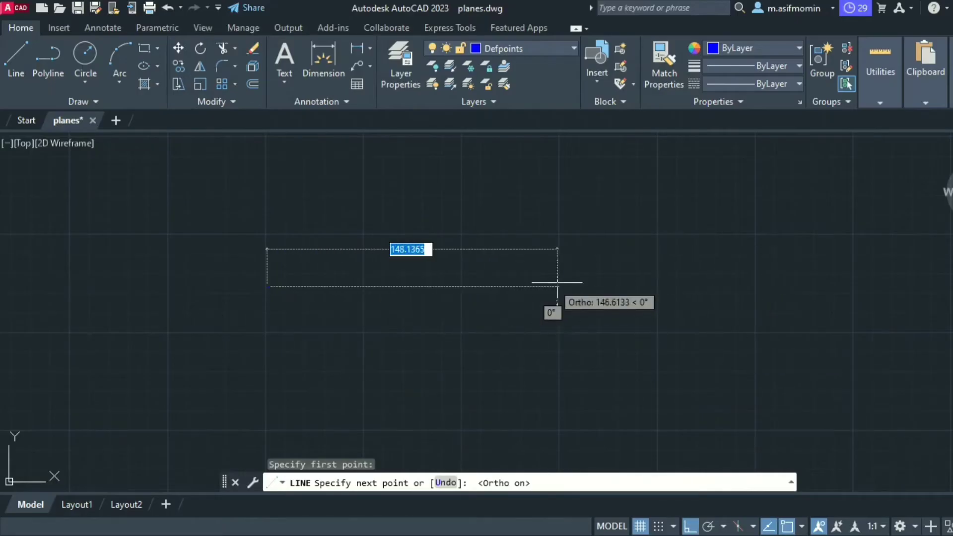
pyautogui.click(865, 274)
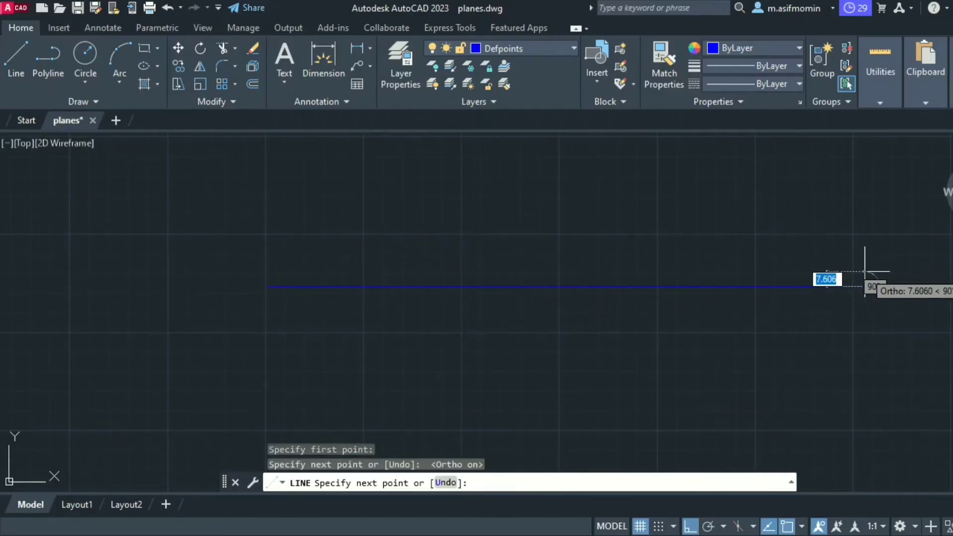
pyautogui.press('Escape')
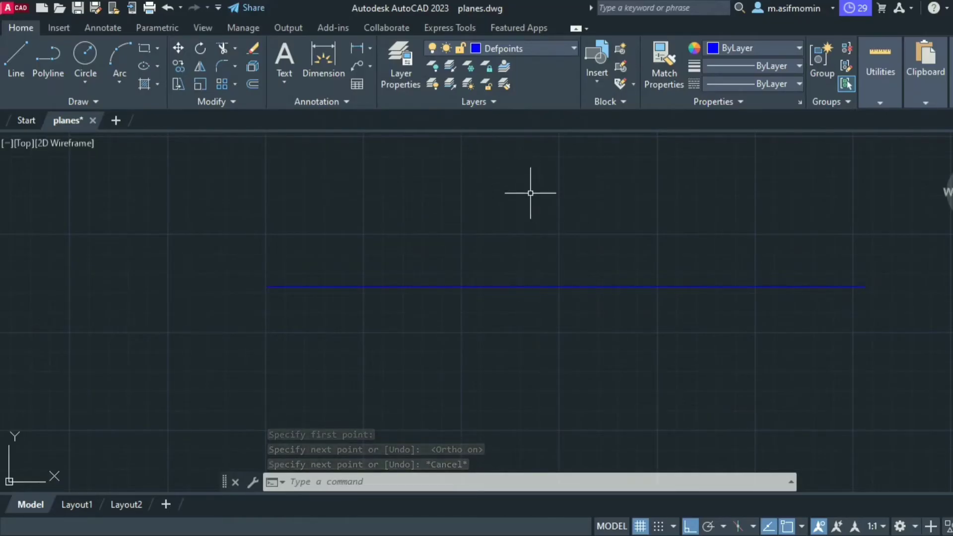
# - Make layer 0 the current layer
pyautogui.click(526, 49)
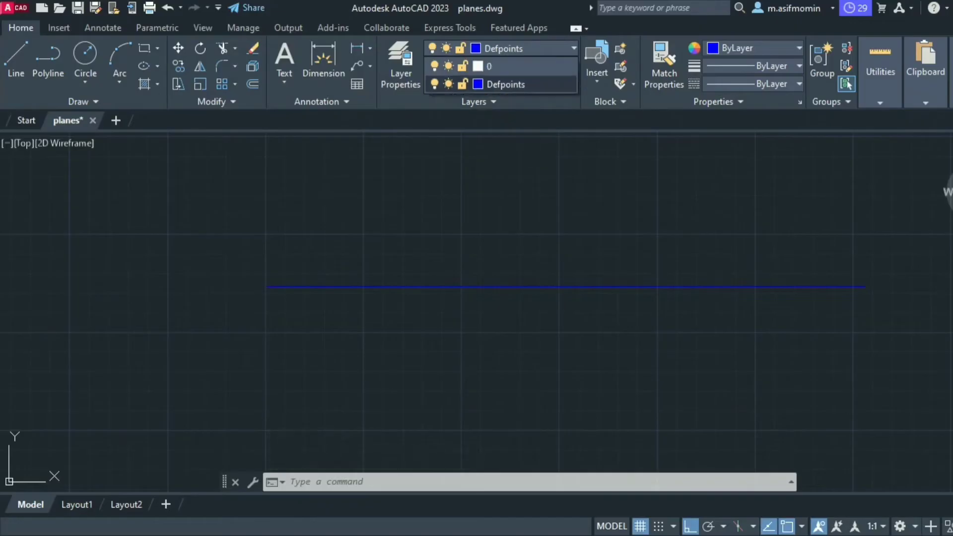
pyautogui.click(497, 66)
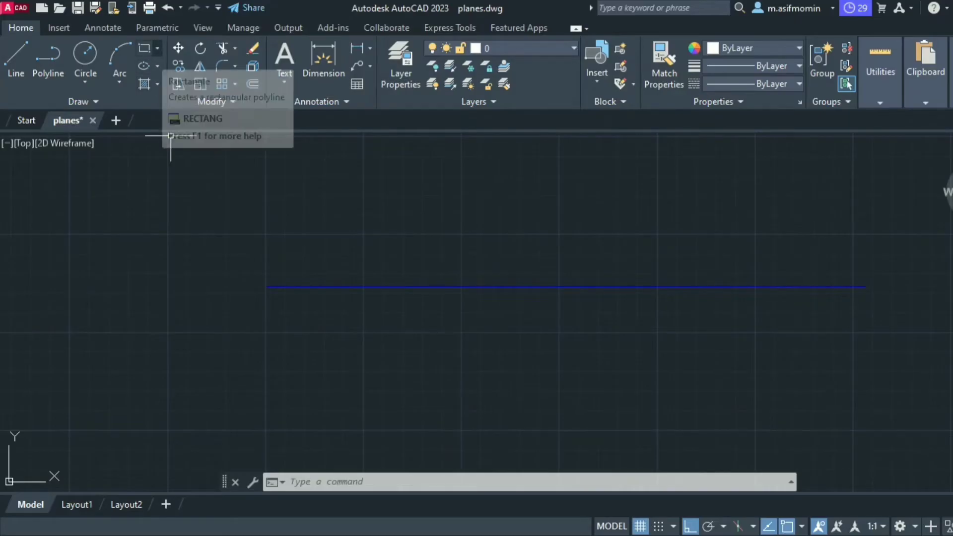
pyautogui.click(156, 48)
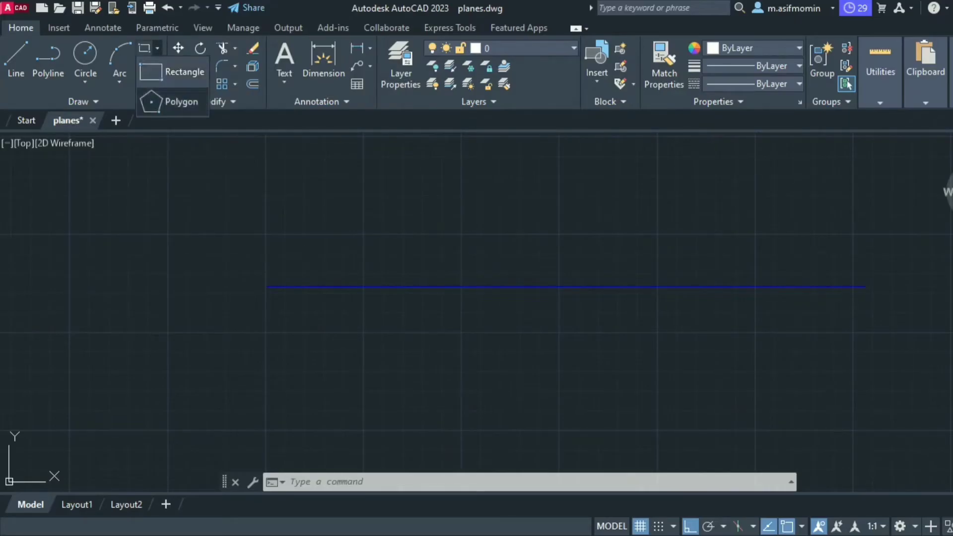
pyautogui.click(181, 102)
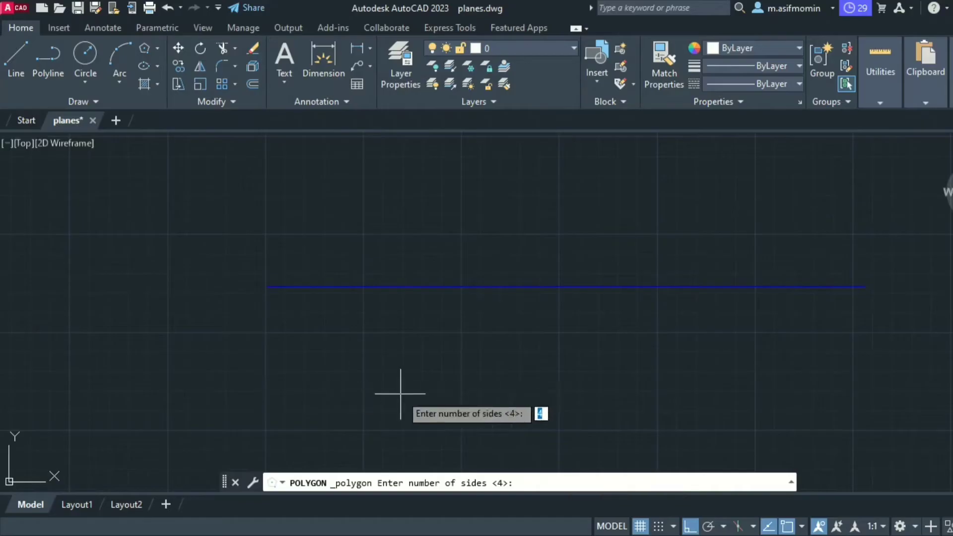
pyautogui.press('Escape')
# - Draw a 5-sided polygon below the blue line using the Edge option, with a vertical left edge of 30
pyautogui.click(157, 48)
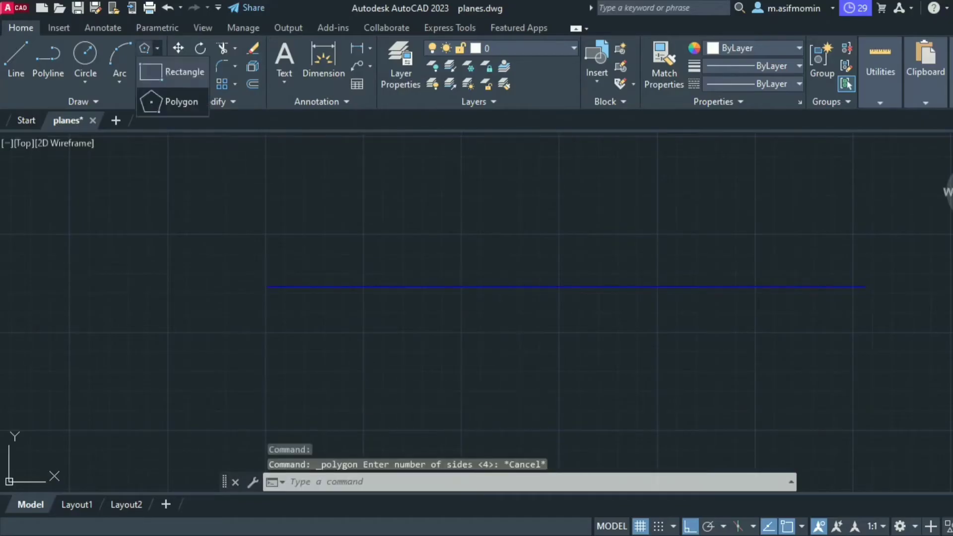
pyautogui.click(169, 102)
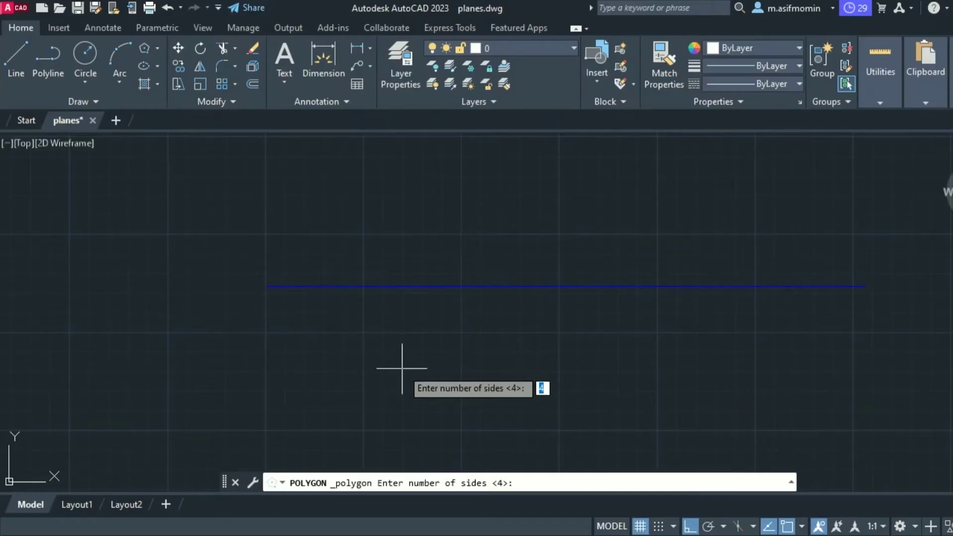
pyautogui.press('Return')
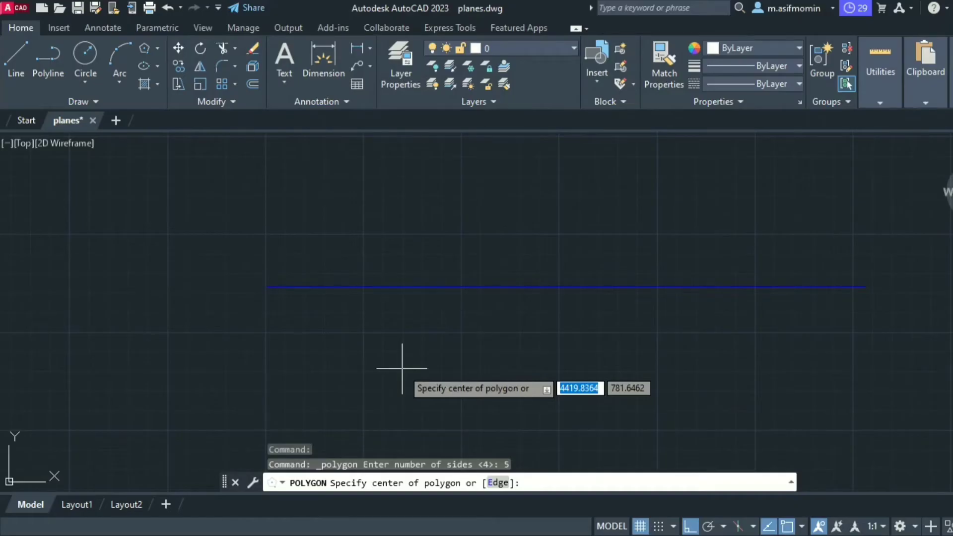
pyautogui.rightClick(402, 368)
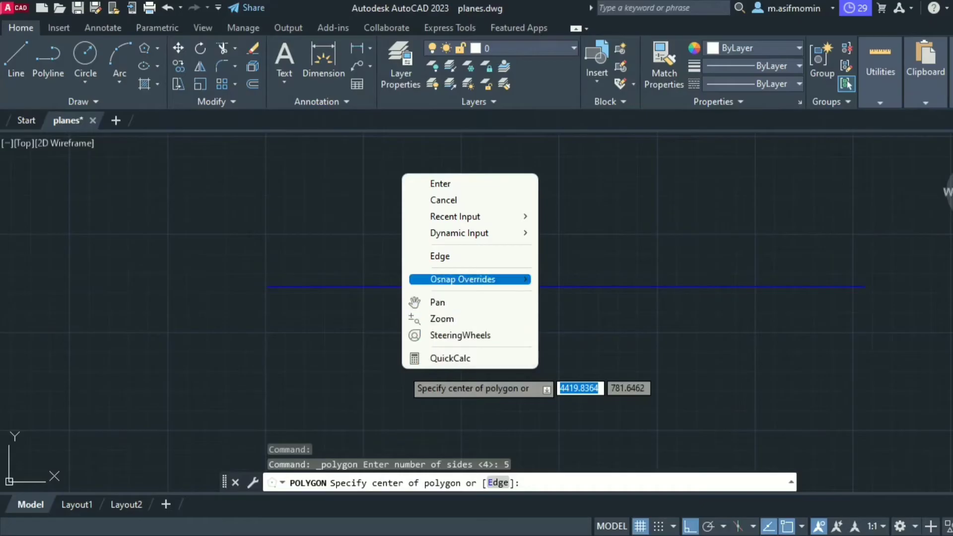
pyautogui.click(447, 256)
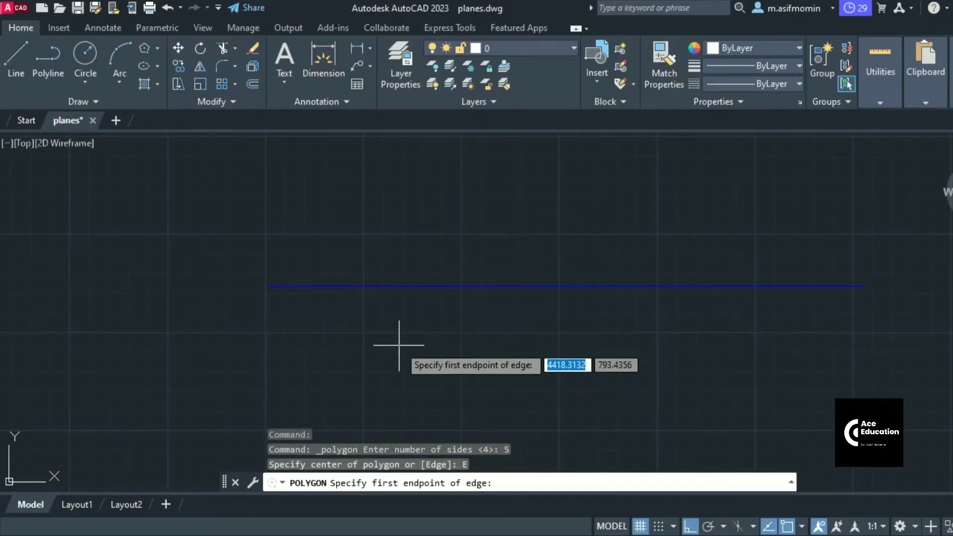
pyautogui.click(399, 345)
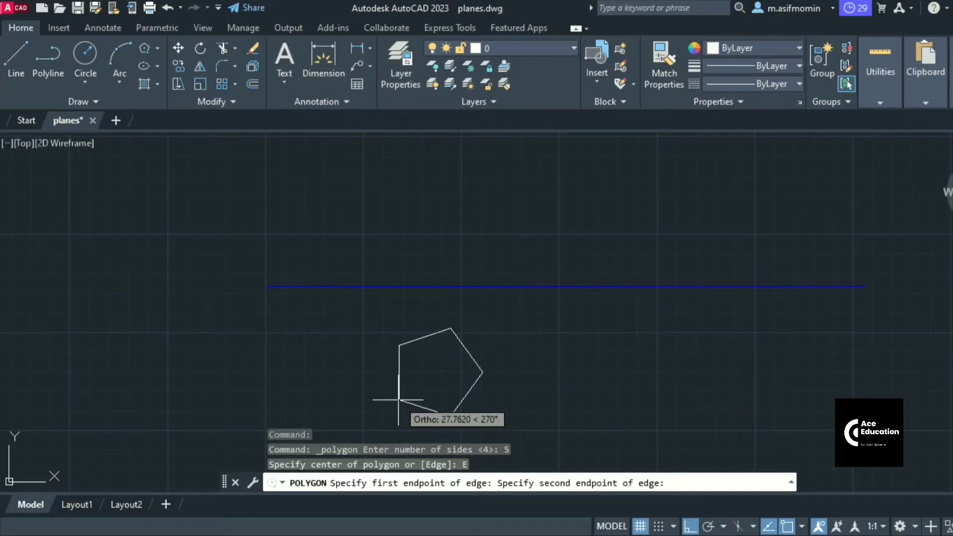
pyautogui.write('2')
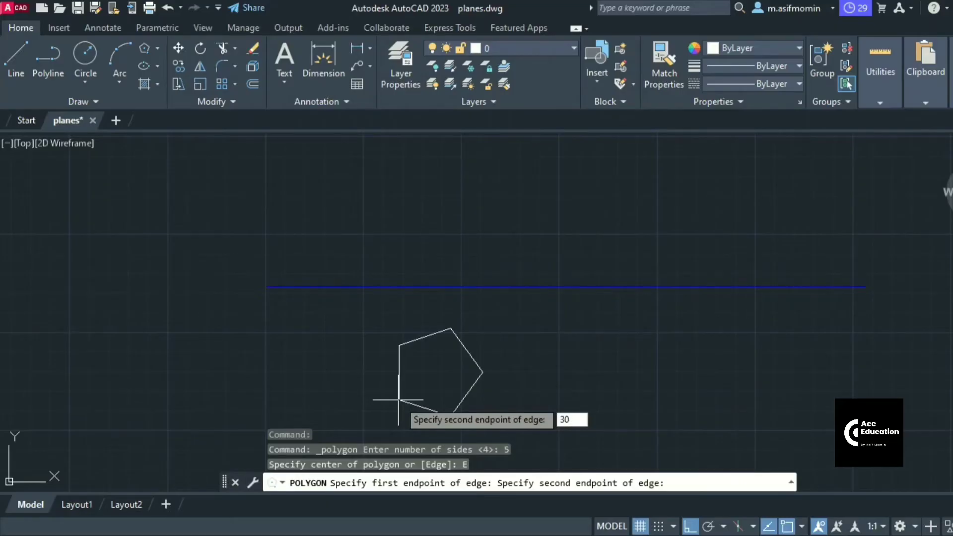
pyautogui.press('Return')
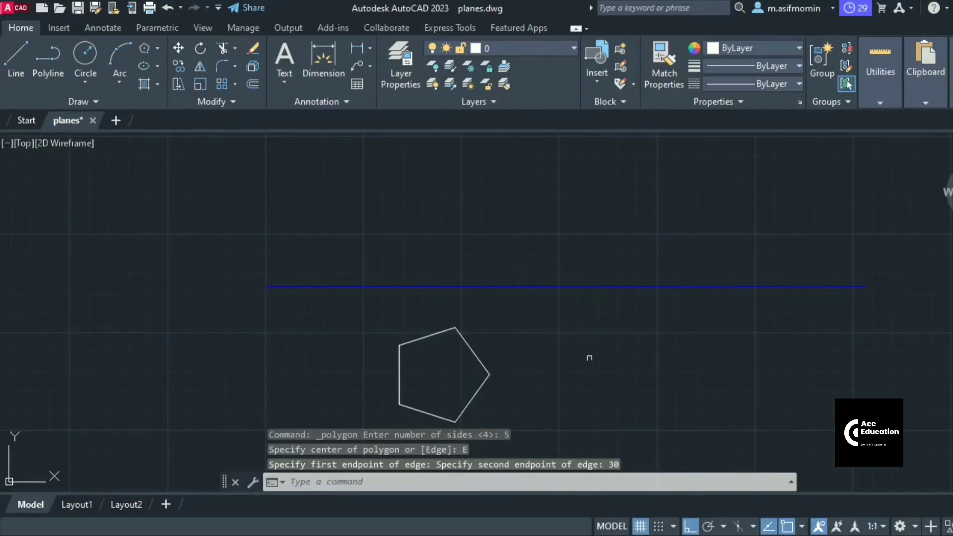
# - Dimension the pentagon's vertical left edge, placing the dimension line to its left
pyautogui.scroll(-2, 564, 308)
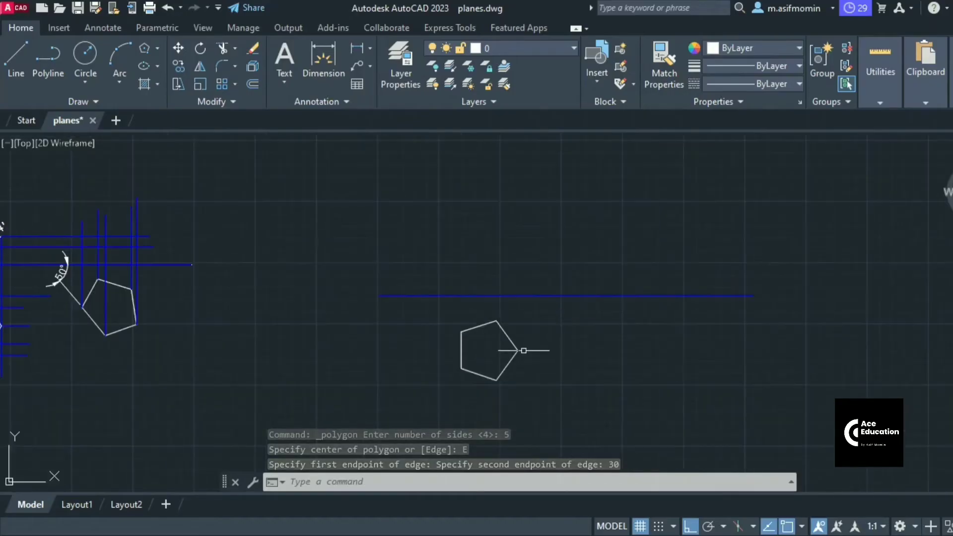
pyautogui.scroll(2, 518, 335)
pyautogui.scroll(2, 517, 398)
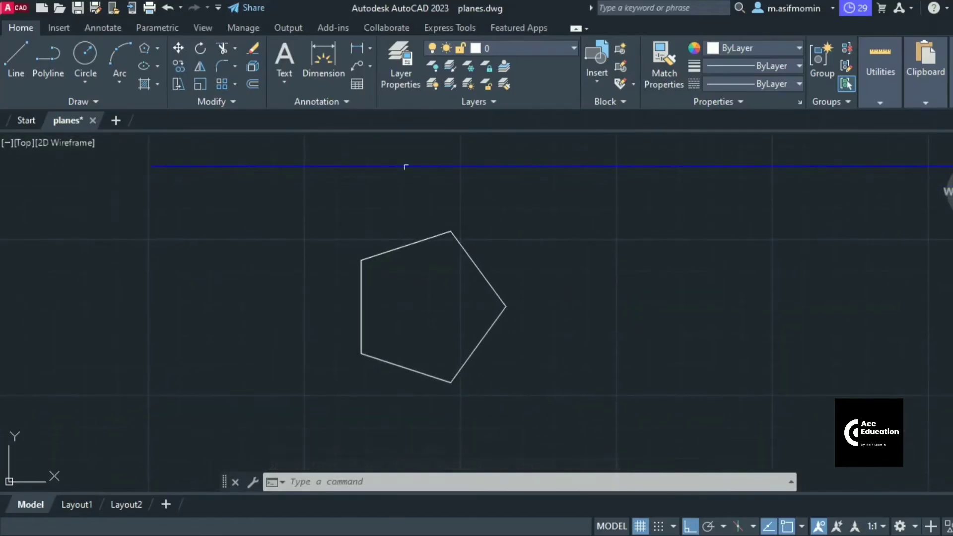
pyautogui.click(324, 60)
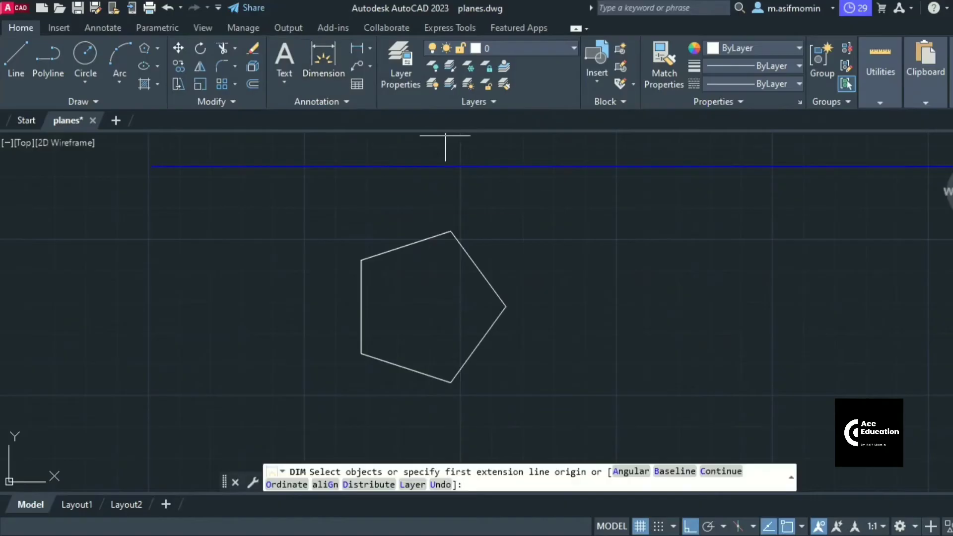
pyautogui.click(359, 259)
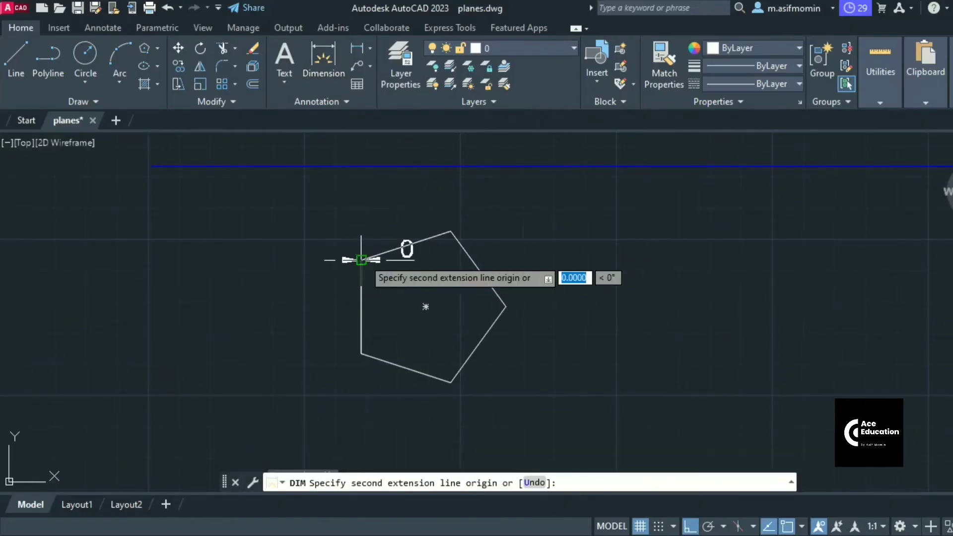
pyautogui.click(362, 354)
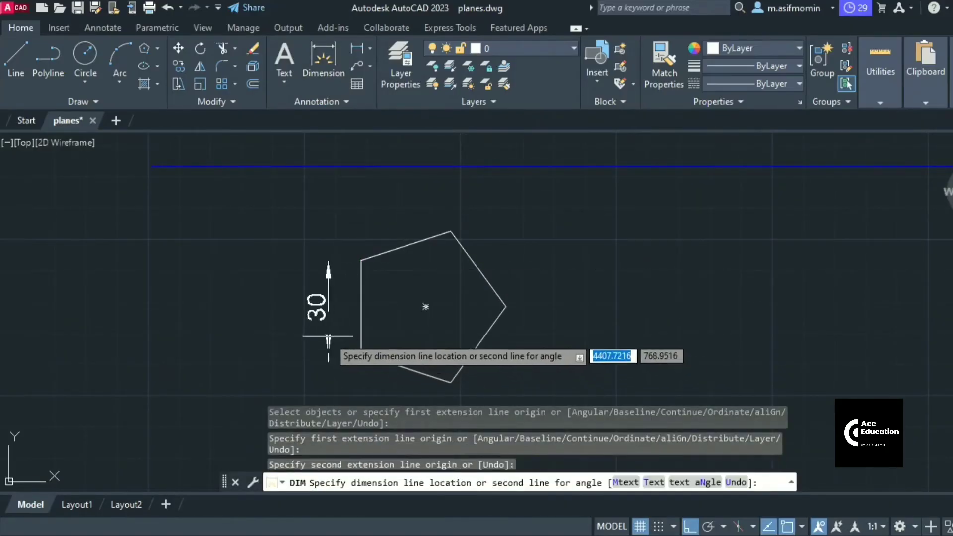
pyautogui.click(320, 311)
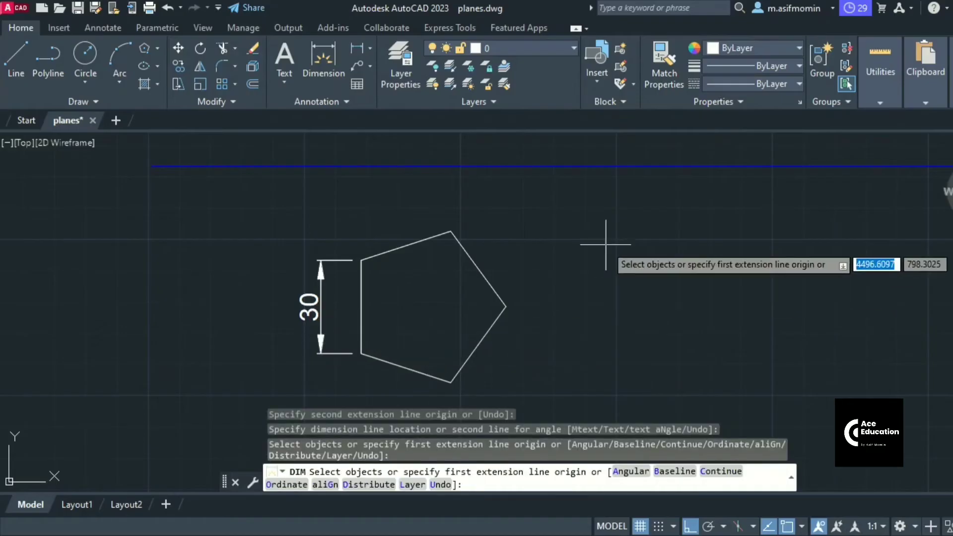
# - Add the multiline text label "1" just above and left of the pentagon's upper-left corner
pyautogui.scroll(-2, 603, 249)
pyautogui.moveTo(603, 249)
pyautogui.mouseDown(button='middle')
pyautogui.moveTo(529, 277)
pyautogui.moveTo(434, 259)
pyautogui.mouseUp(button='middle')
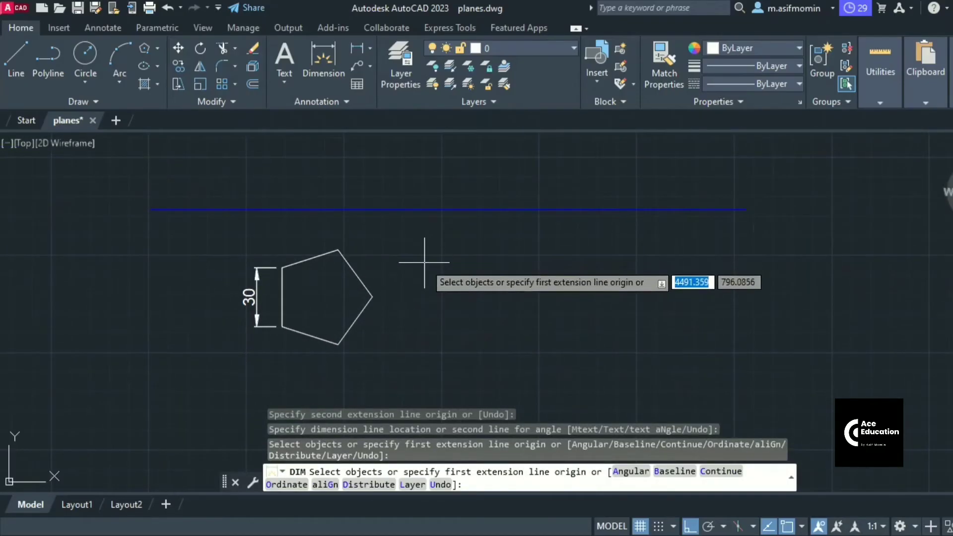
pyautogui.moveTo(394, 254); pyautogui.dragTo(398, 266, button='middle')
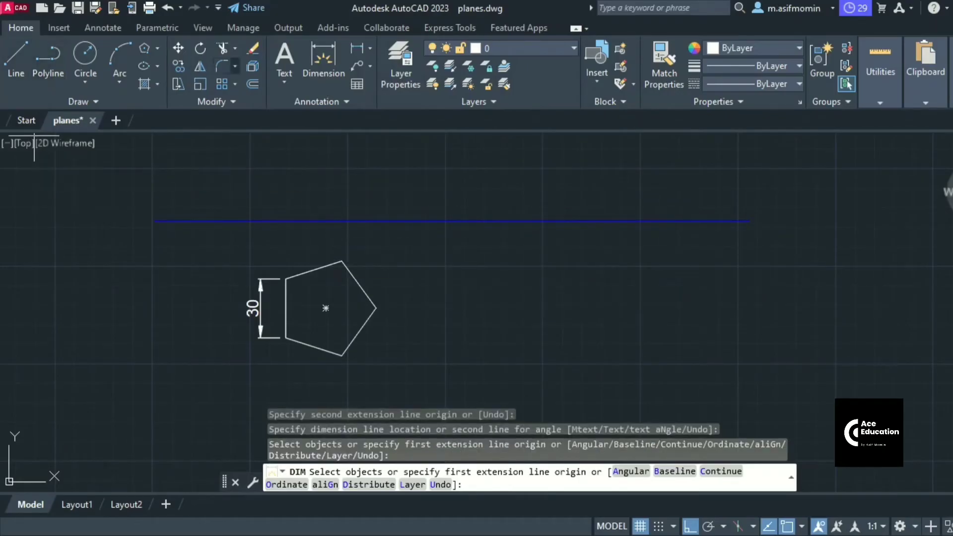
pyautogui.click(284, 60)
pyautogui.click(267, 263)
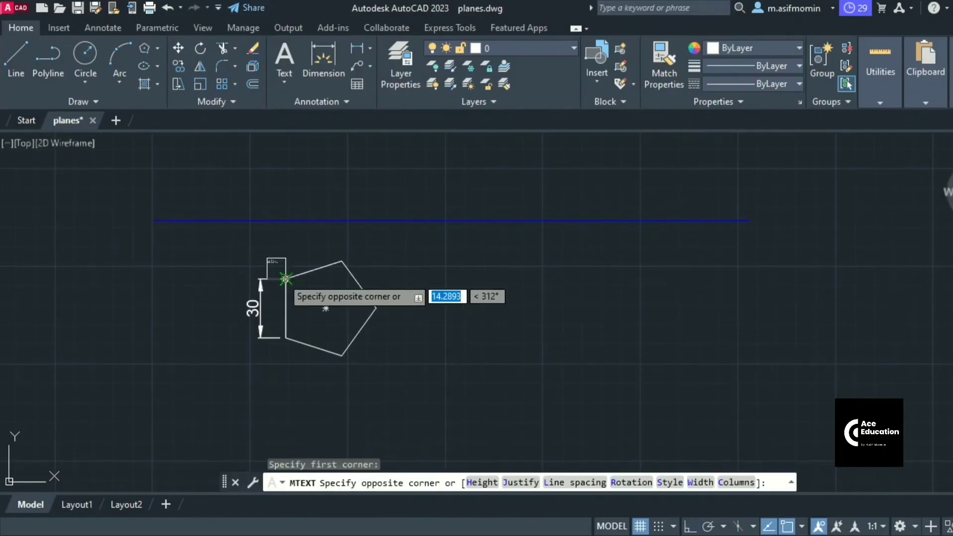
pyautogui.click(284, 273)
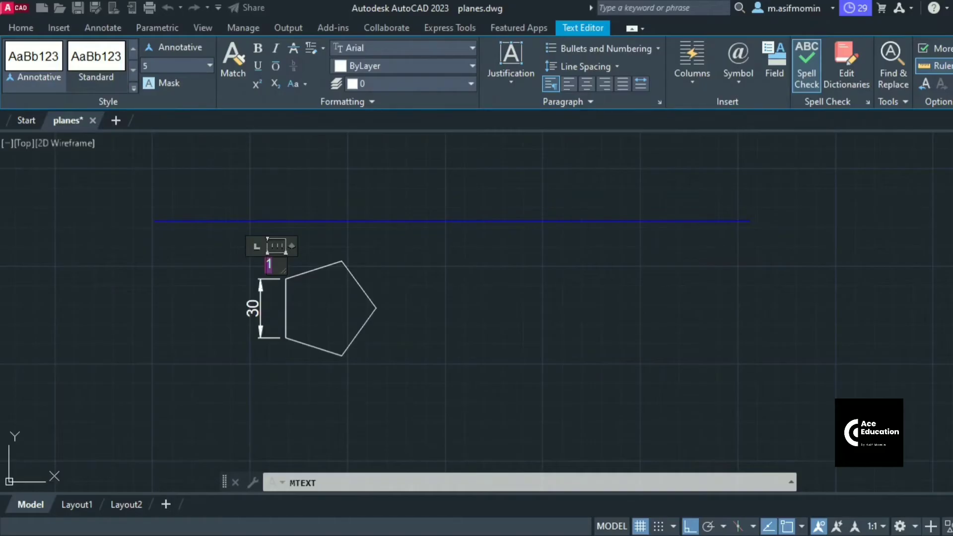
pyautogui.click(492, 161)
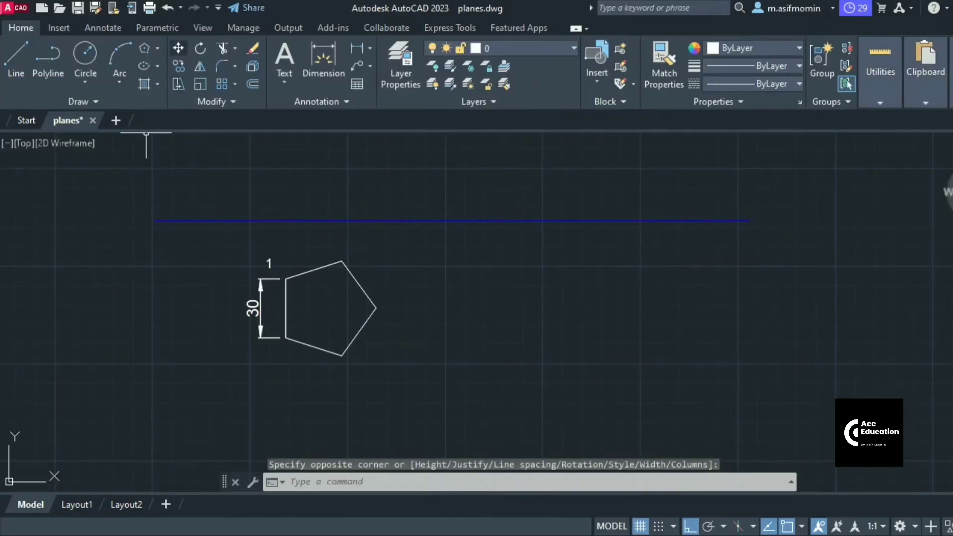
# - Move the label "1" right next to the pentagon's upper-left corner, with Ortho mode off
pyautogui.write('m')
pyautogui.press('Return')
pyautogui.click(268, 263)
pyautogui.press('Return')
pyautogui.click(234, 243)
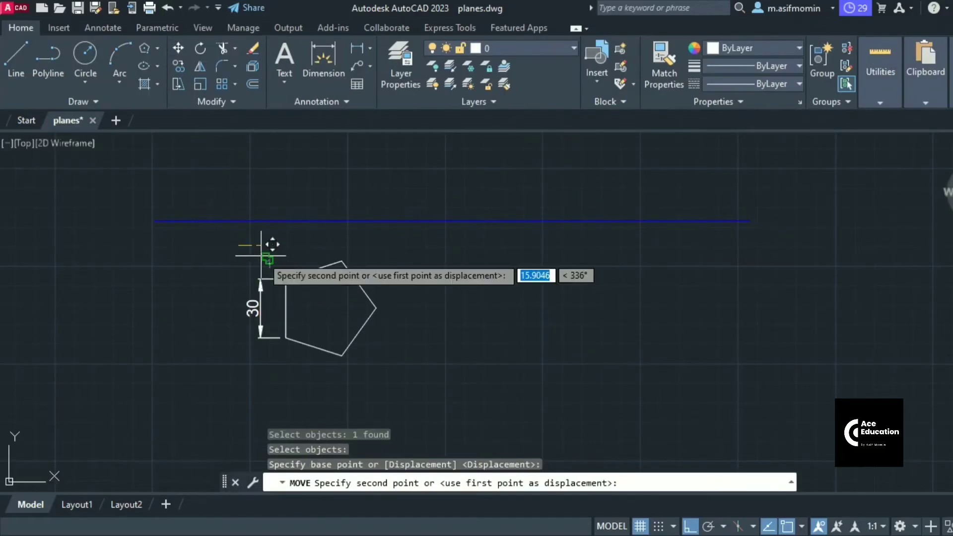
pyautogui.press('F8')
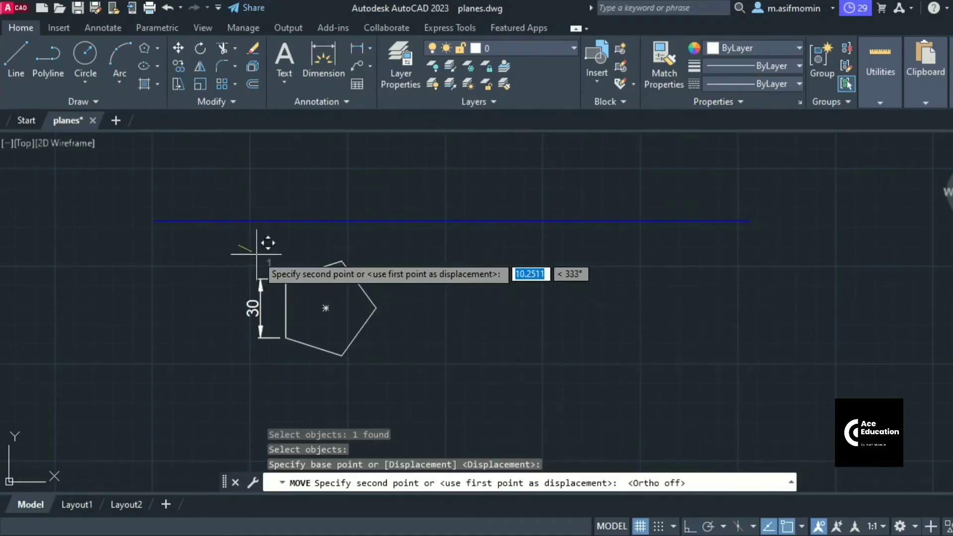
pyautogui.click(252, 252)
# - Shift the label "1" slightly up and to the left so it clears the pentagon's outline
pyautogui.click(177, 48)
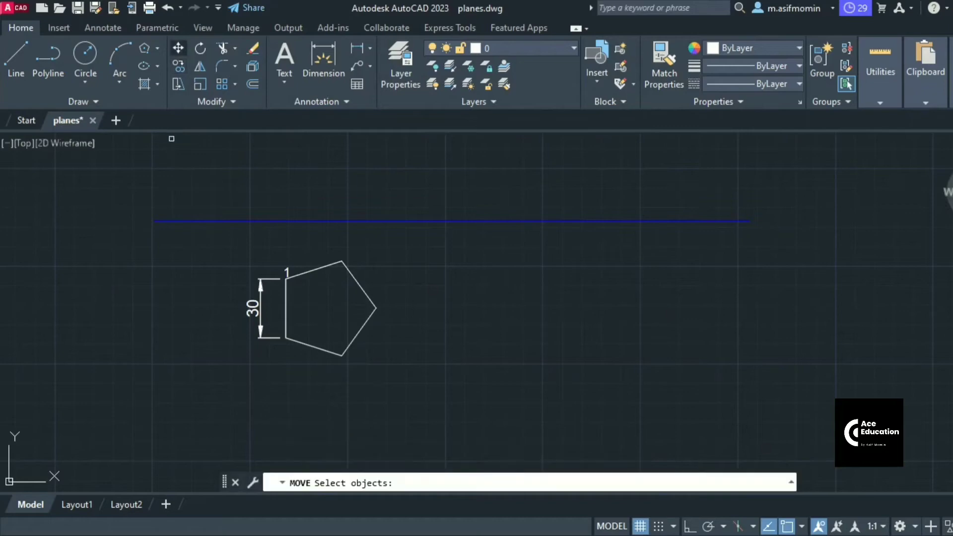
pyautogui.click(287, 272)
pyautogui.press('Return')
pyautogui.click(498, 352)
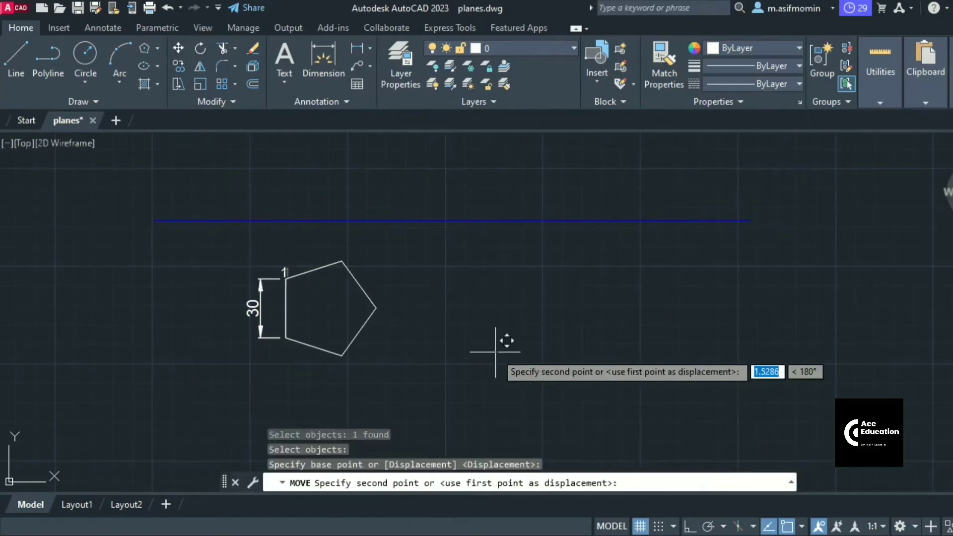
pyautogui.click(491, 346)
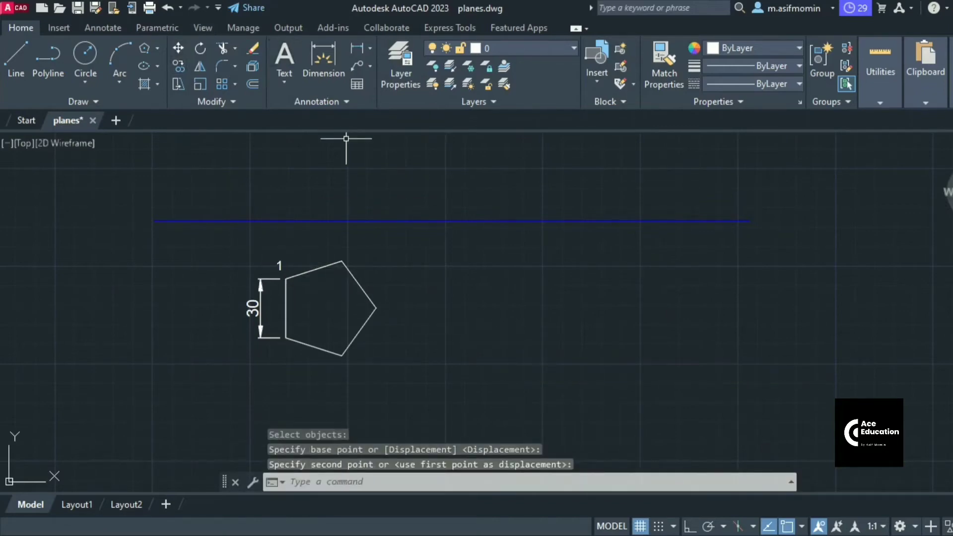
# - Copy the label "1" to the pentagon's other four corners and renumber the copies 2, 3, 4 and 5 counter-clockwise
pyautogui.click(179, 66)
pyautogui.click(279, 266)
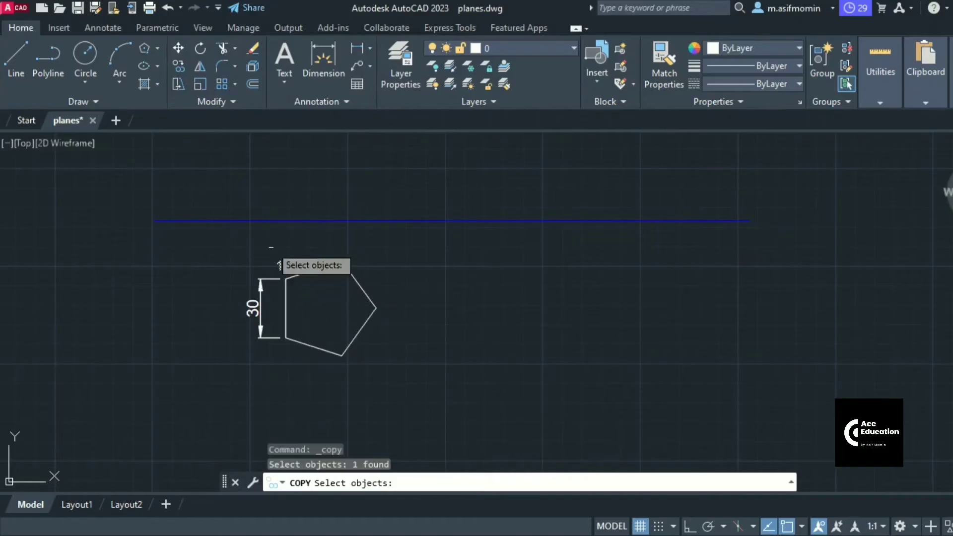
pyautogui.press('Return')
pyautogui.click(270, 246)
pyautogui.click(338, 234)
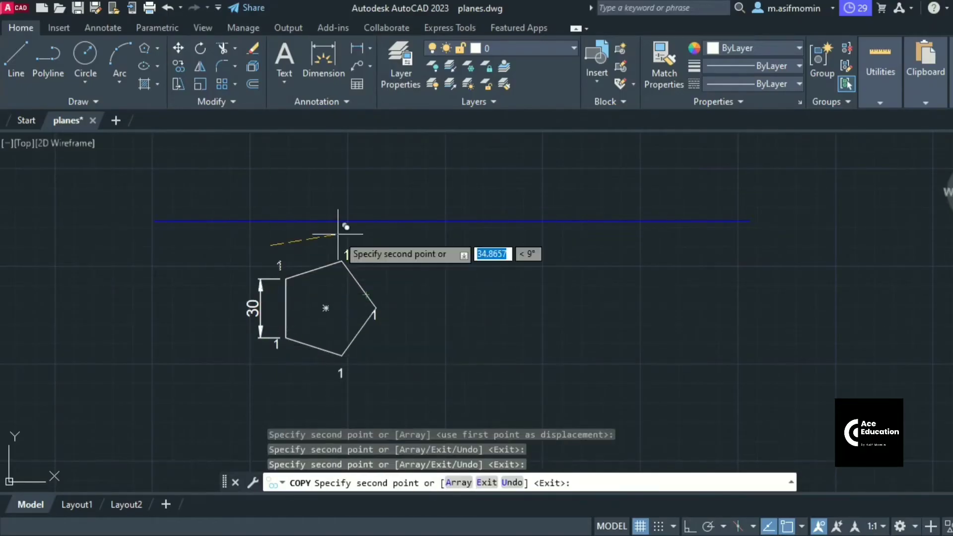
pyautogui.press('Escape')
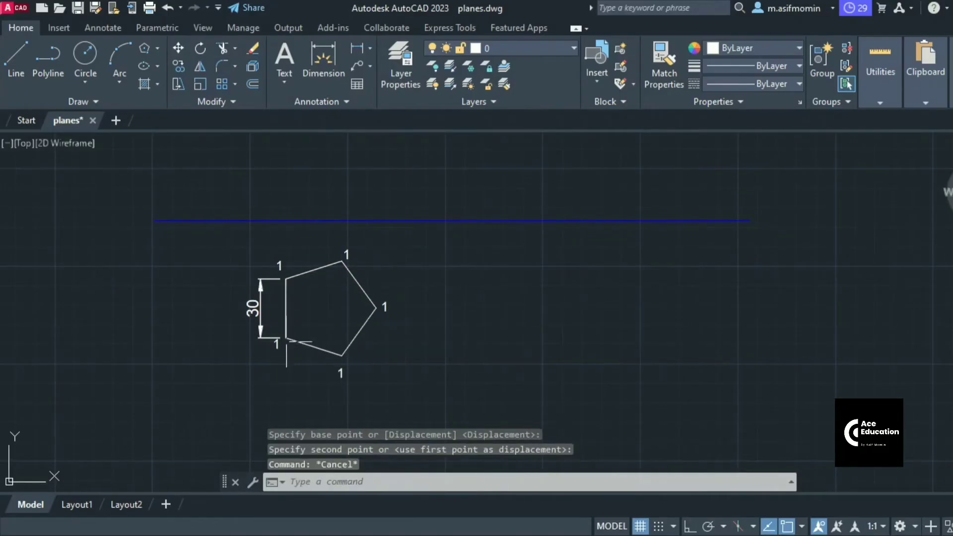
pyautogui.doubleClick(276, 344)
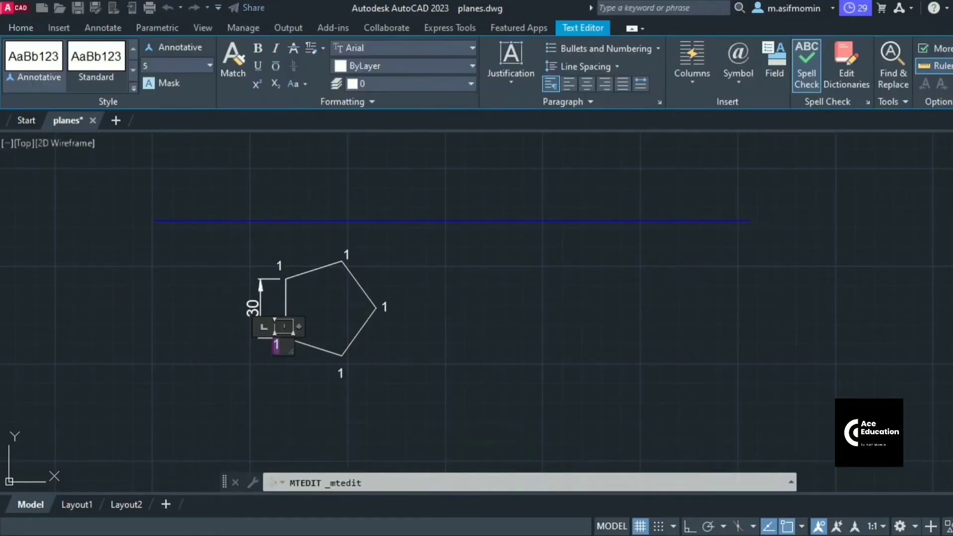
pyautogui.write('2')
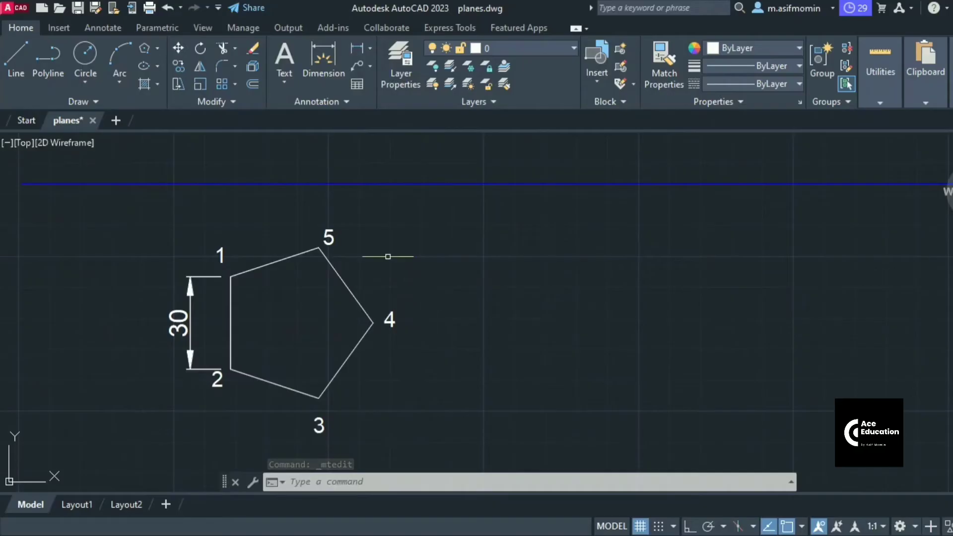
# - Draw a vertical projector on the Defpoints layer from corner 1 up past the blue reference line, with Ortho mode on
pyautogui.click(502, 49)
pyautogui.click(502, 81)
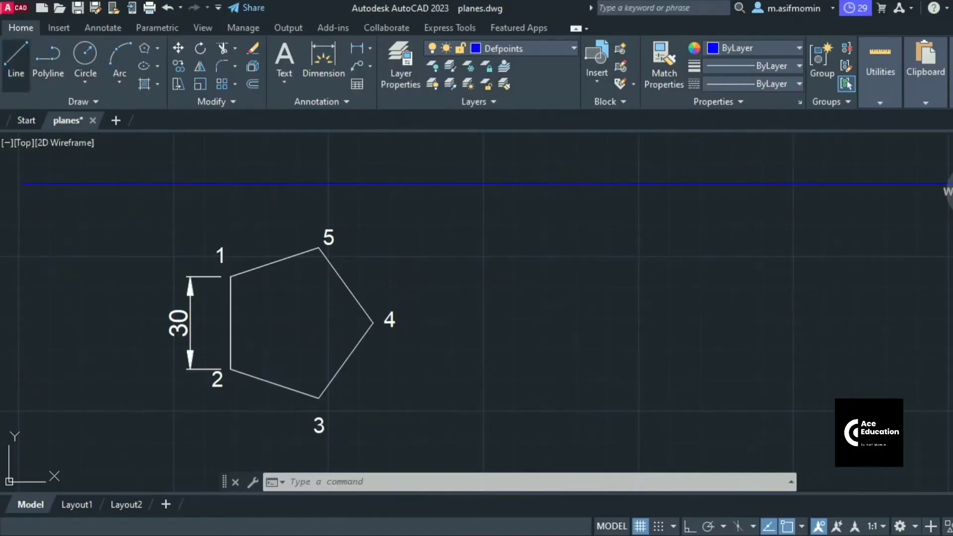
pyautogui.click(16, 59)
pyautogui.click(230, 276)
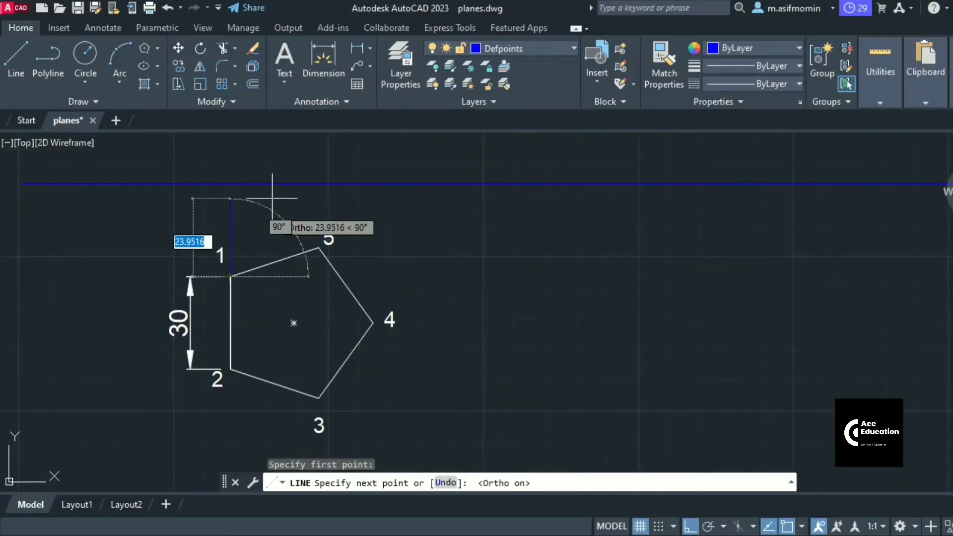
pyautogui.press('F8')
pyautogui.press('Return')
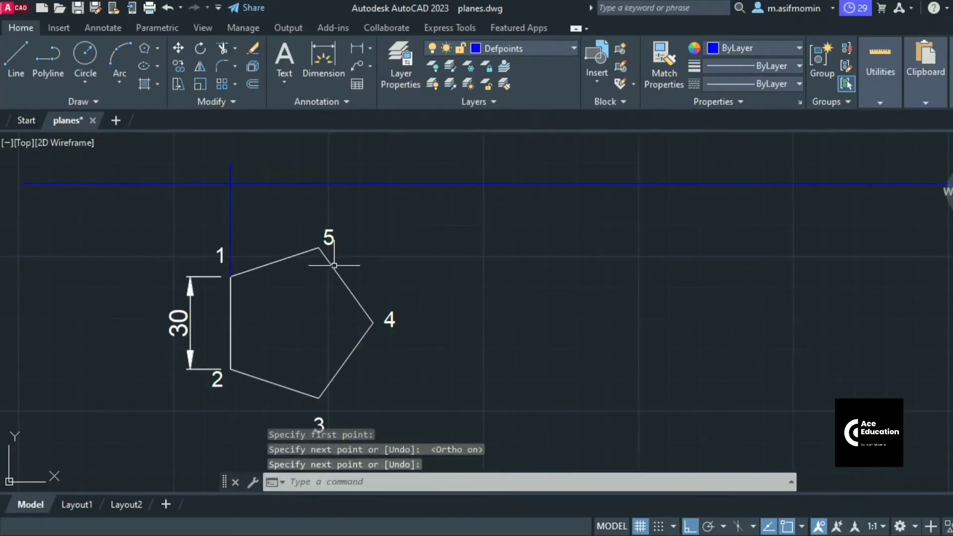
# - Draw vertical projector lines from corners 5 and 4 up past the blue reference line
pyautogui.press('Return')
pyautogui.click(319, 248)
pyautogui.click(319, 156)
pyautogui.press('Return')
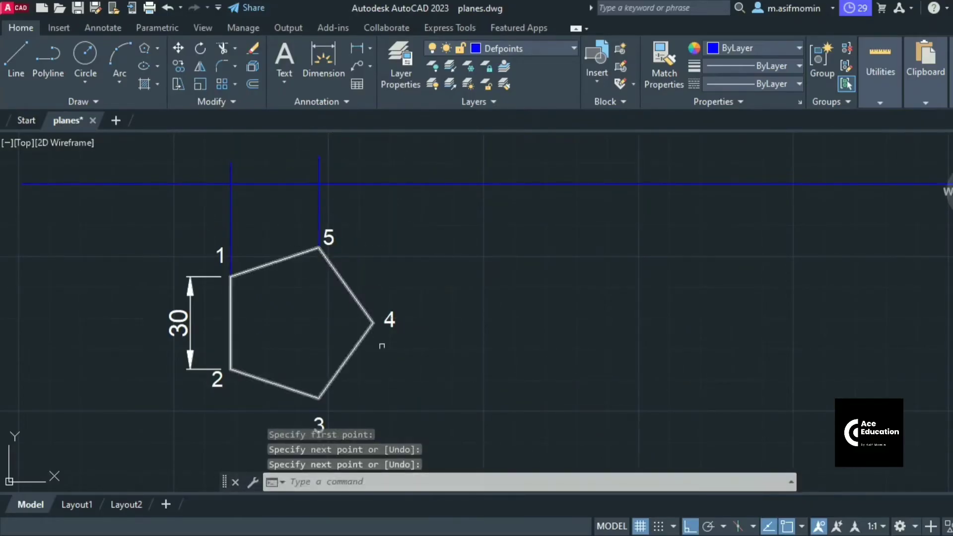
pyautogui.press('Return')
pyautogui.click(374, 324)
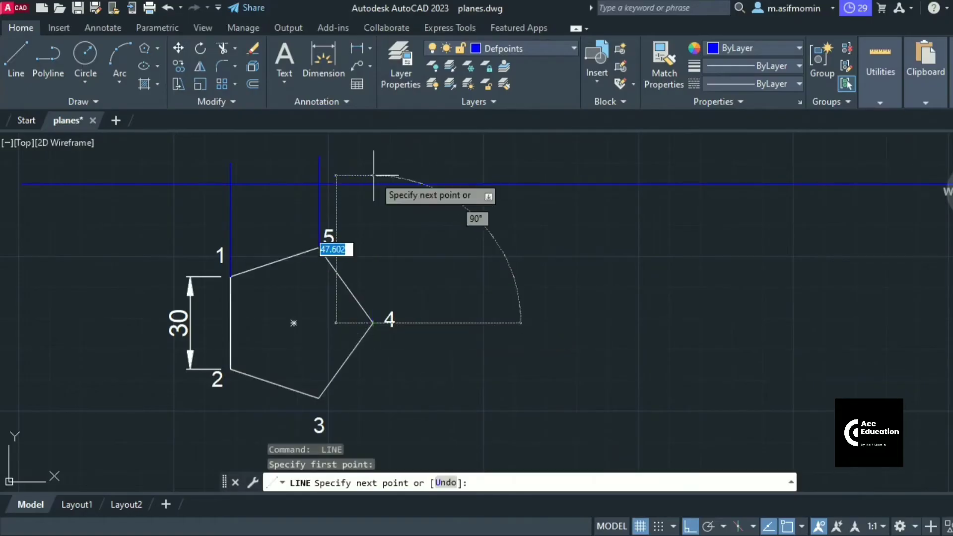
pyautogui.click(431, 171)
pyautogui.press('Escape')
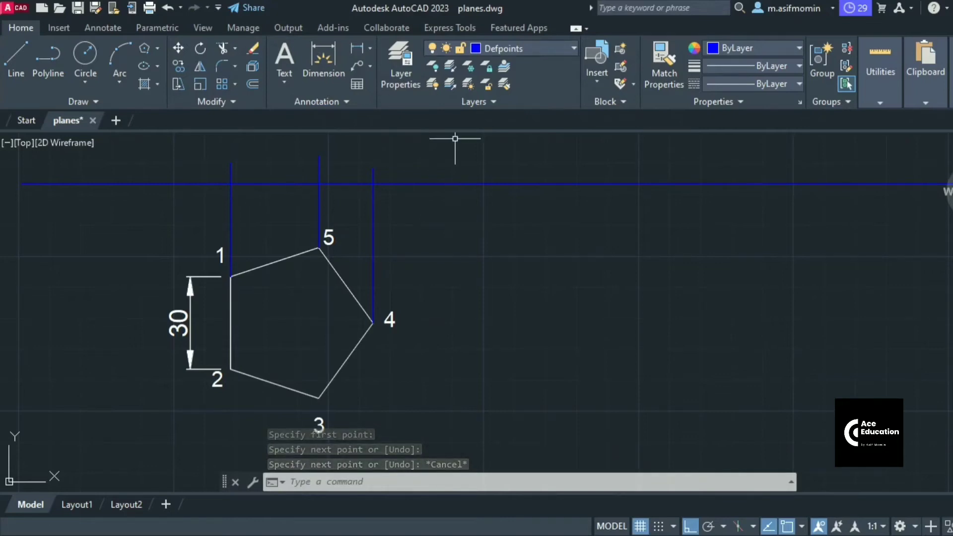
# - Make layer 0 the current layer
pyautogui.click(524, 48)
pyautogui.click(496, 62)
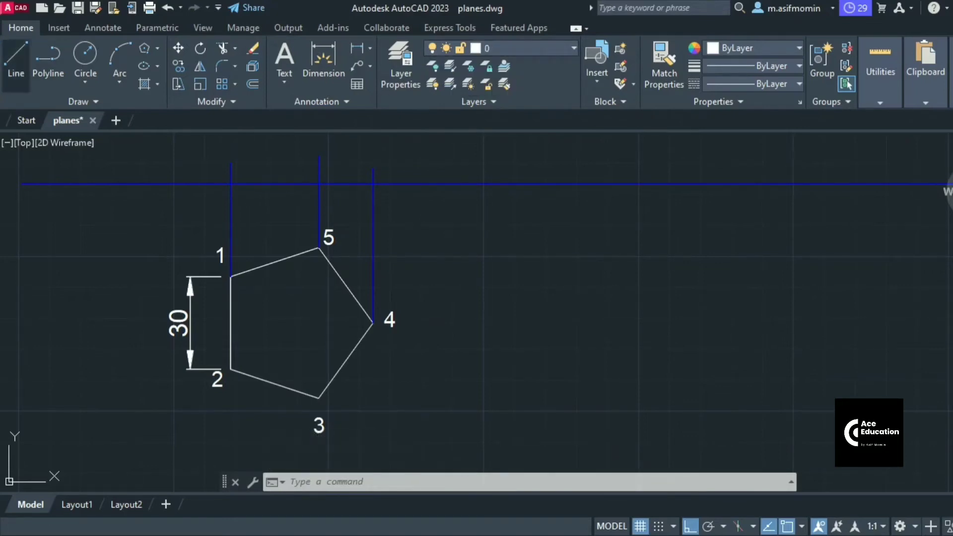
# - Try a single line along the reference line from corner 1's projector to corner 4's projector, and delete it
pyautogui.click(15, 60)
pyautogui.click(230, 184)
pyautogui.click(373, 183)
pyautogui.press('Escape')
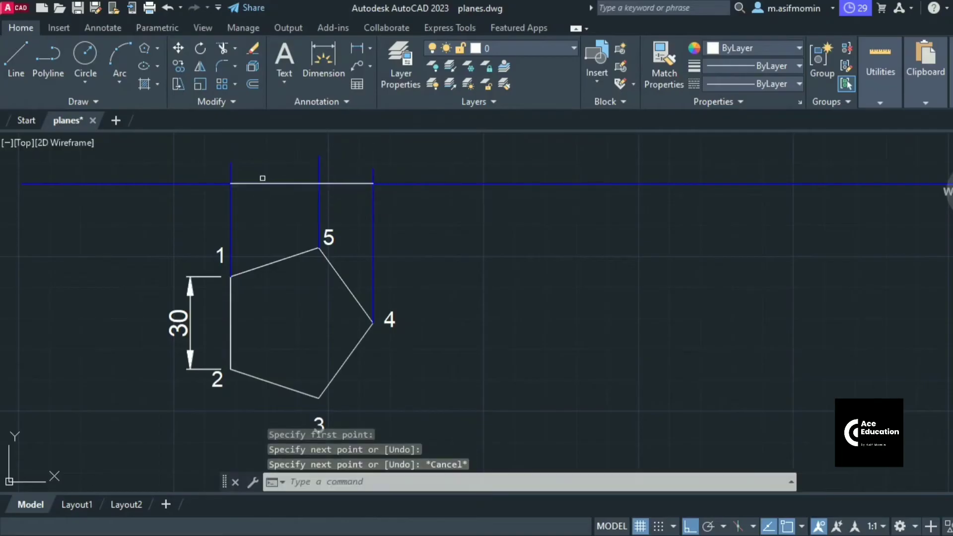
pyautogui.click(341, 184)
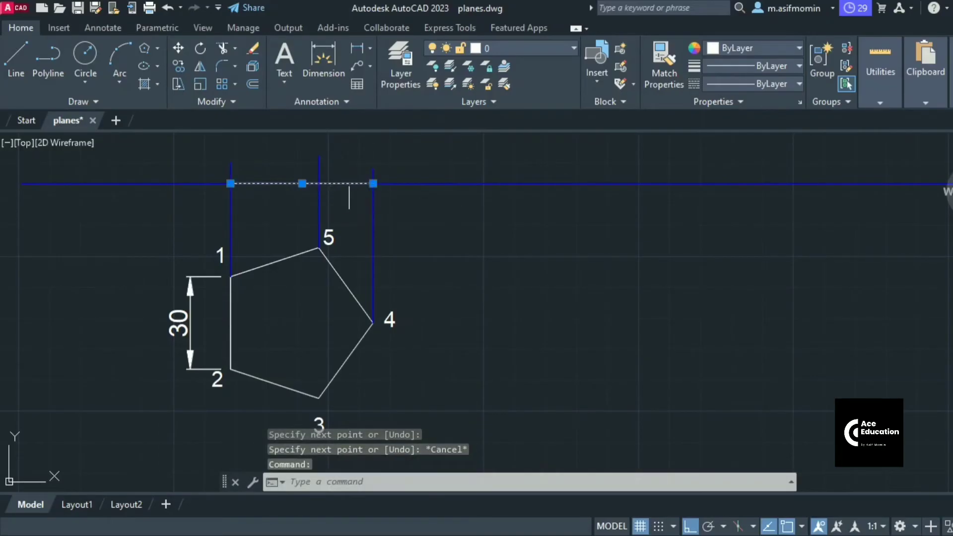
pyautogui.press('Delete')
# - Draw two connected line segments along the reference line, from corner 1's projector through corner 5's projector to corner 4's projector
pyautogui.click(16, 60)
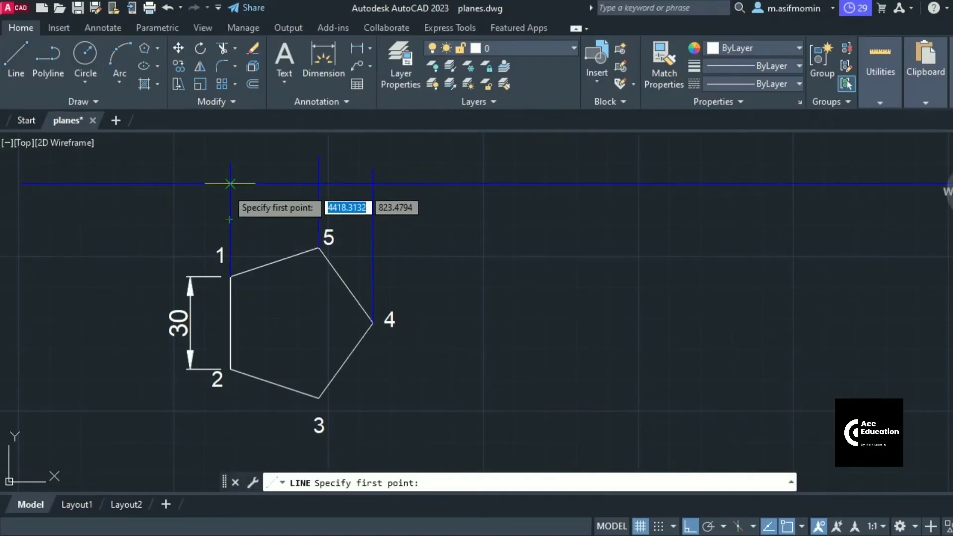
pyautogui.click(230, 184)
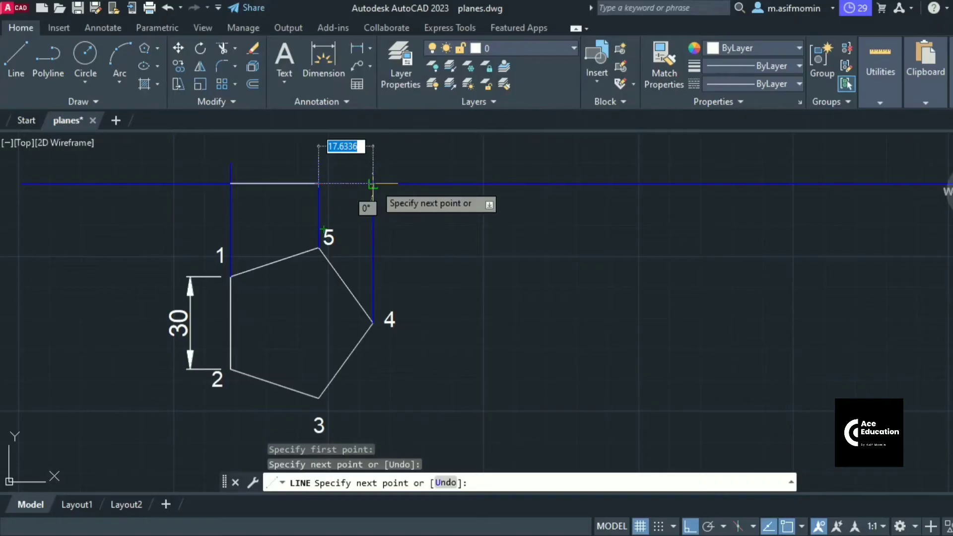
pyautogui.click(373, 184)
pyautogui.press('Escape')
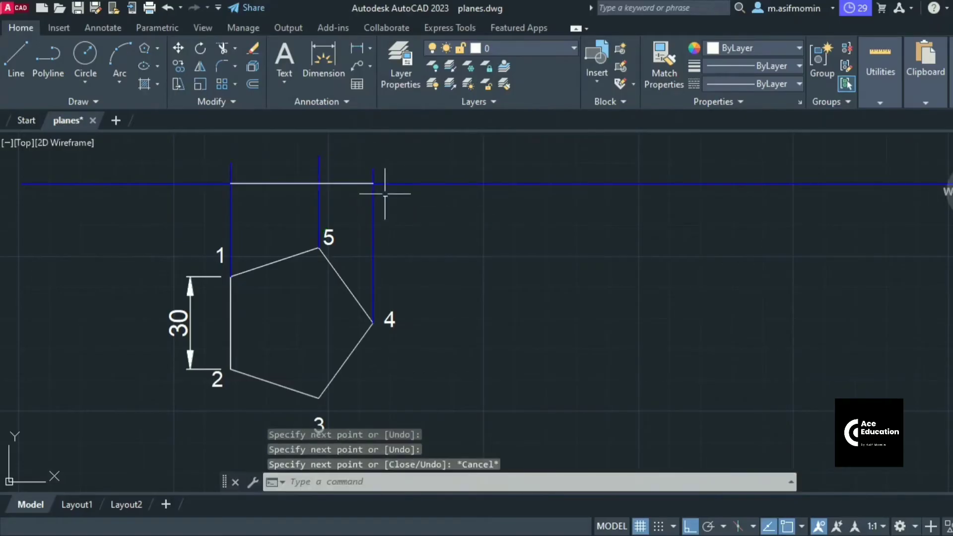
pyautogui.click(348, 183)
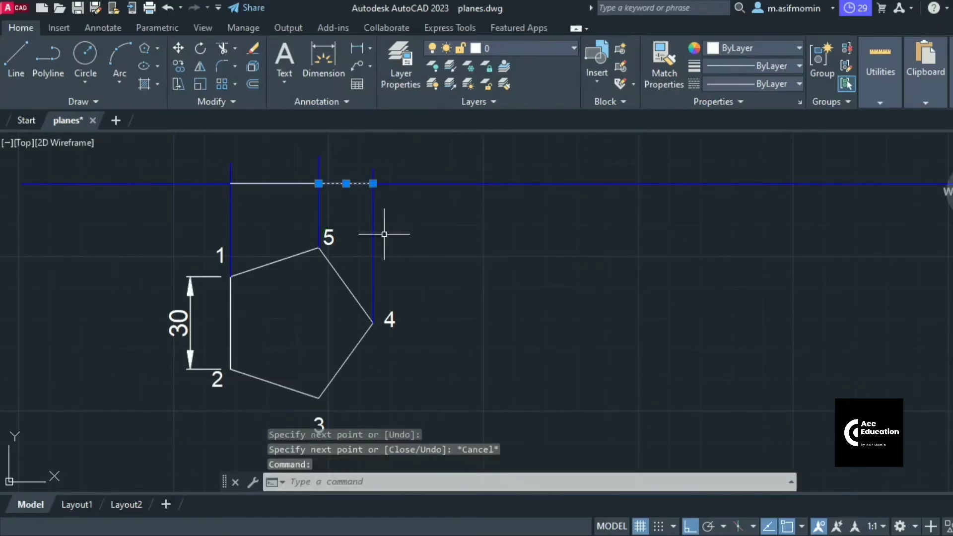
pyautogui.press('Escape')
pyautogui.click(289, 183)
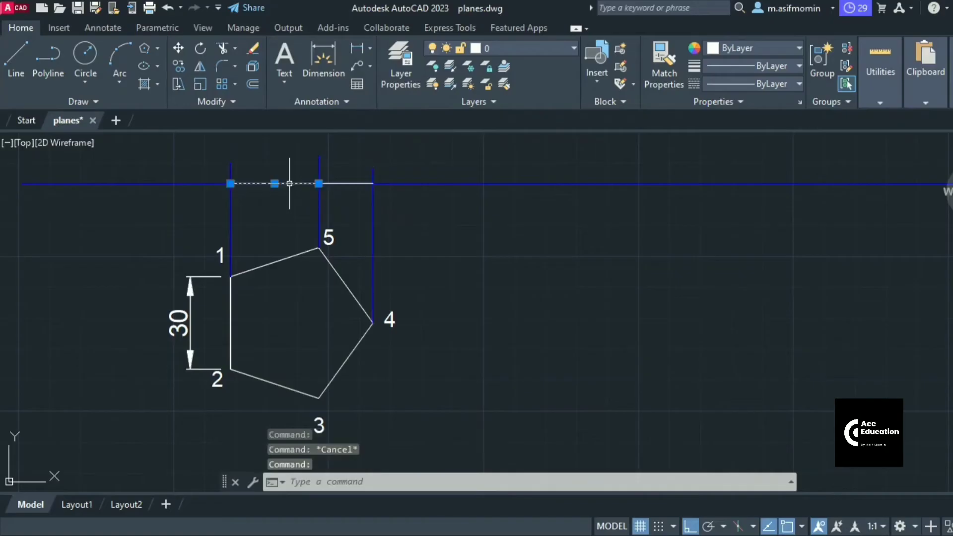
pyautogui.press('Escape')
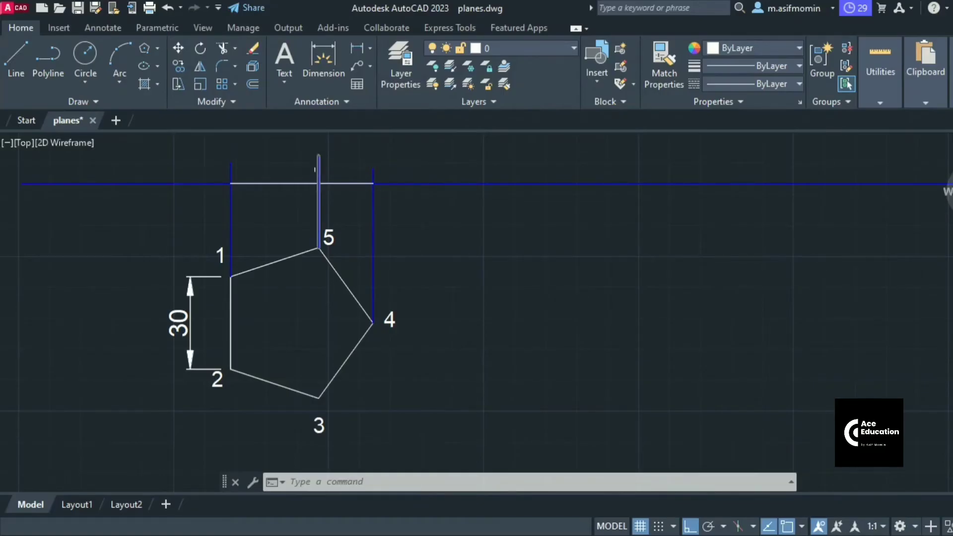
# - Place a copied label above the reference line at corner 1's projector and change its text to 1'2'
pyautogui.scroll(4, 319, 169)
pyautogui.scroll(-2, 399, 179)
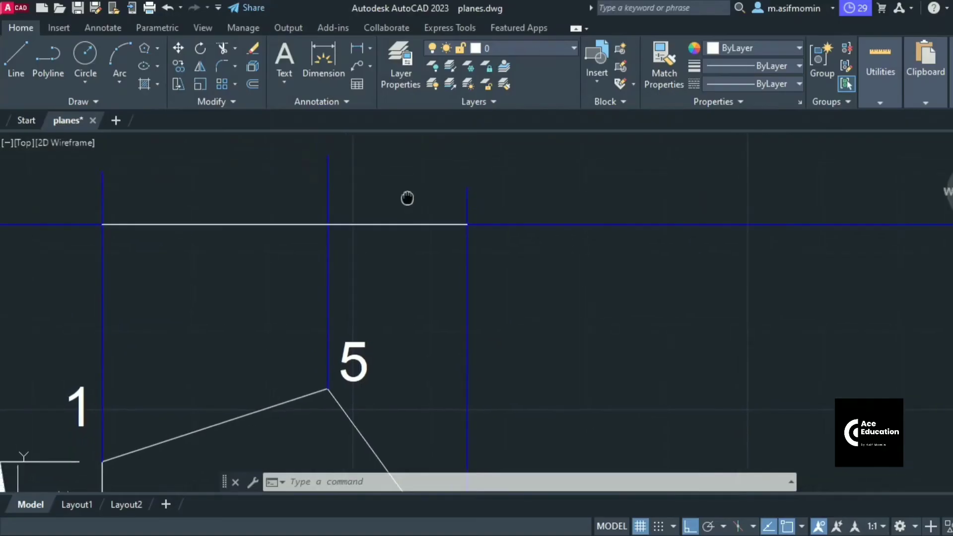
pyautogui.scroll(-2, 406, 199)
pyautogui.click(287, 192)
pyautogui.press('Escape')
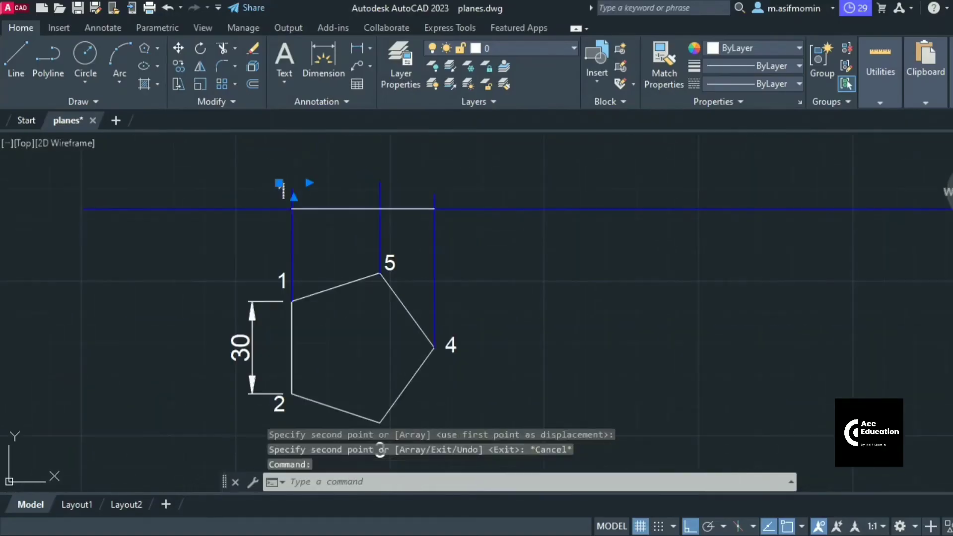
pyautogui.doubleClick(289, 193)
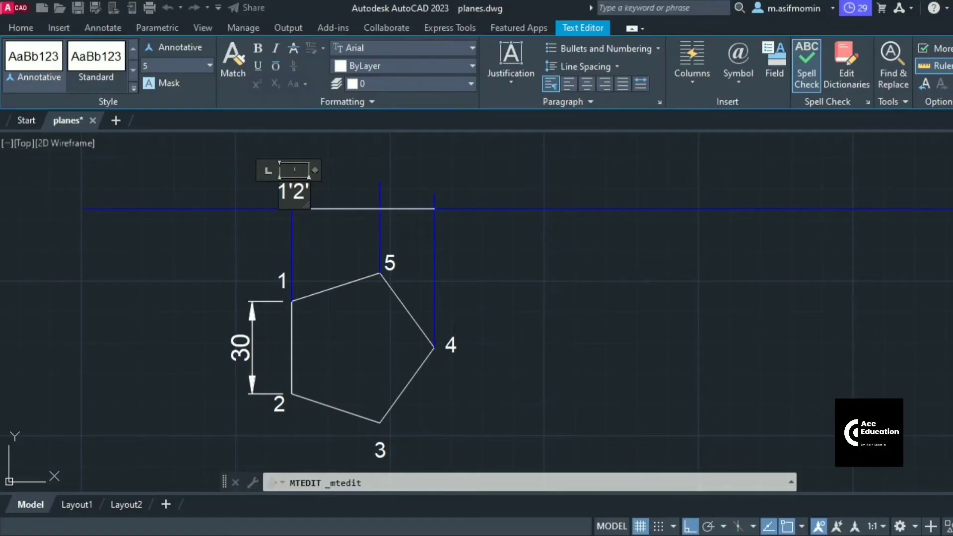
pyautogui.click(362, 171)
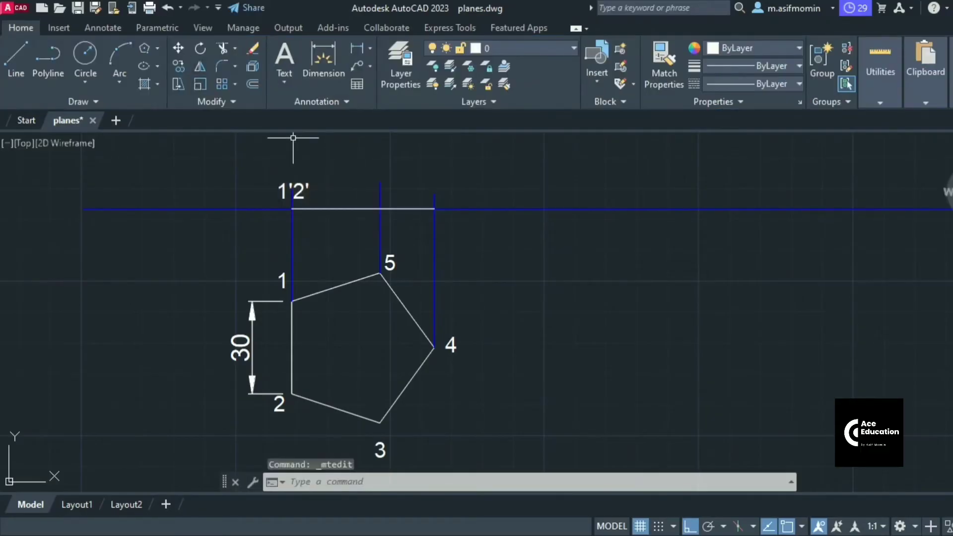
# - Copy the 1'2' label horizontally to above the projected points of corners 5 and 4
pyautogui.click(179, 66)
pyautogui.click(290, 193)
pyautogui.press('Return')
pyautogui.click(255, 175)
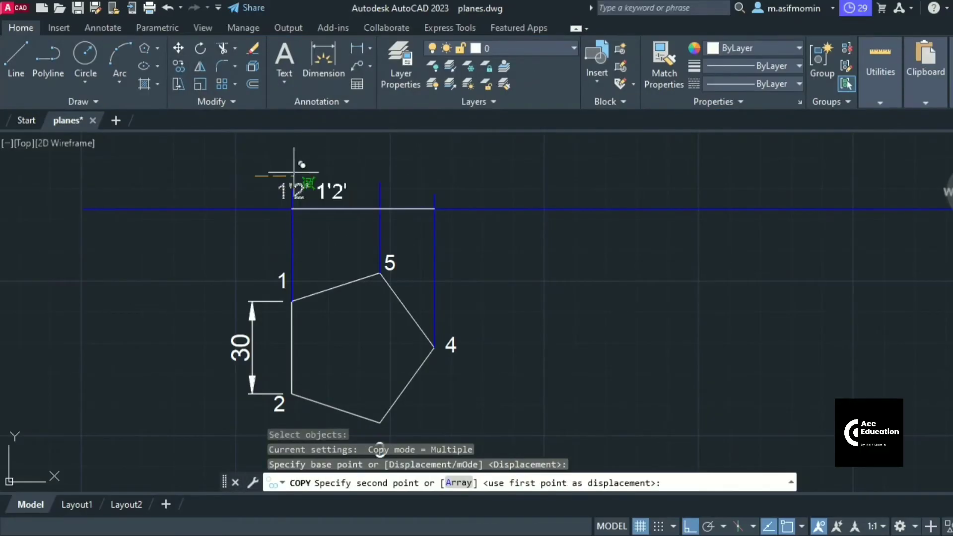
pyautogui.click(351, 160)
pyautogui.press('Escape')
# - Change the copied label at corner 5's projector to 3'5' and the one at corner 4's projector to 4'
pyautogui.doubleClick(382, 192)
pyautogui.write("3'")
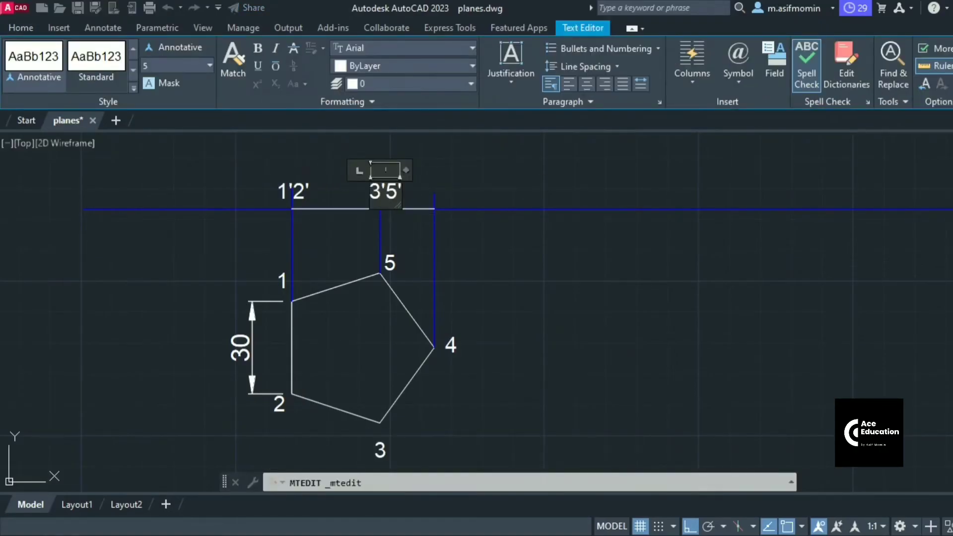
pyautogui.click(570, 163)
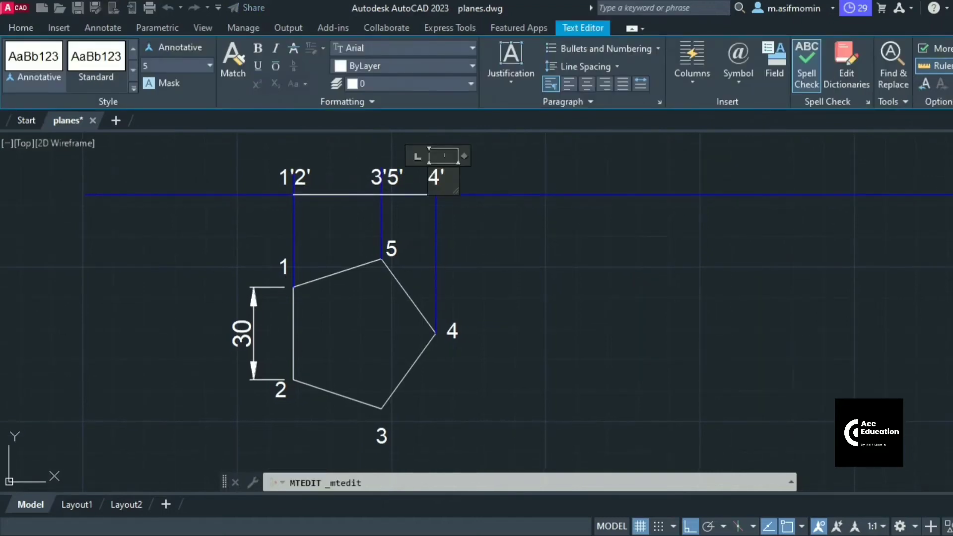
pyautogui.click(496, 159)
# - Copy the white edge view with its three labels about 85 units to the right along the reference line
pyautogui.moveTo(505, 267)
pyautogui.mouseDown(button='middle')
pyautogui.moveTo(503, 279)
pyautogui.moveTo(479, 272)
pyautogui.moveTo(420, 288)
pyautogui.mouseUp(button='middle')
pyautogui.scroll(-2, 503, 279)
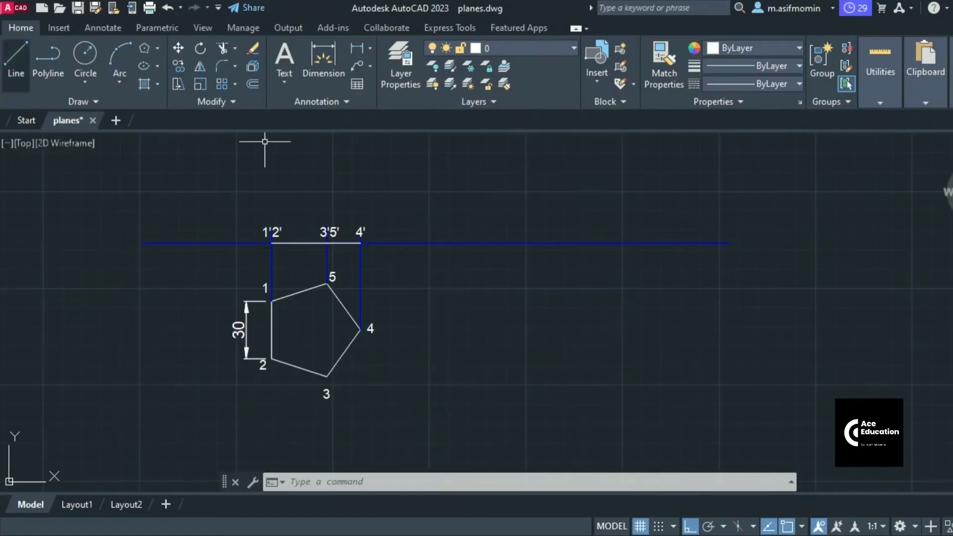
pyautogui.write('co')
pyautogui.press('Return')
pyautogui.click(249, 204)
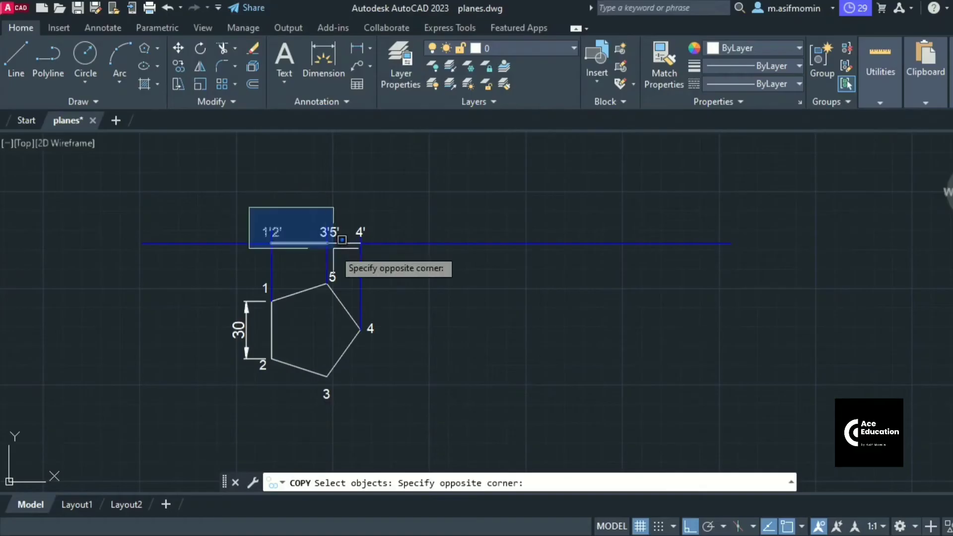
pyautogui.click(413, 263)
pyautogui.press('Return')
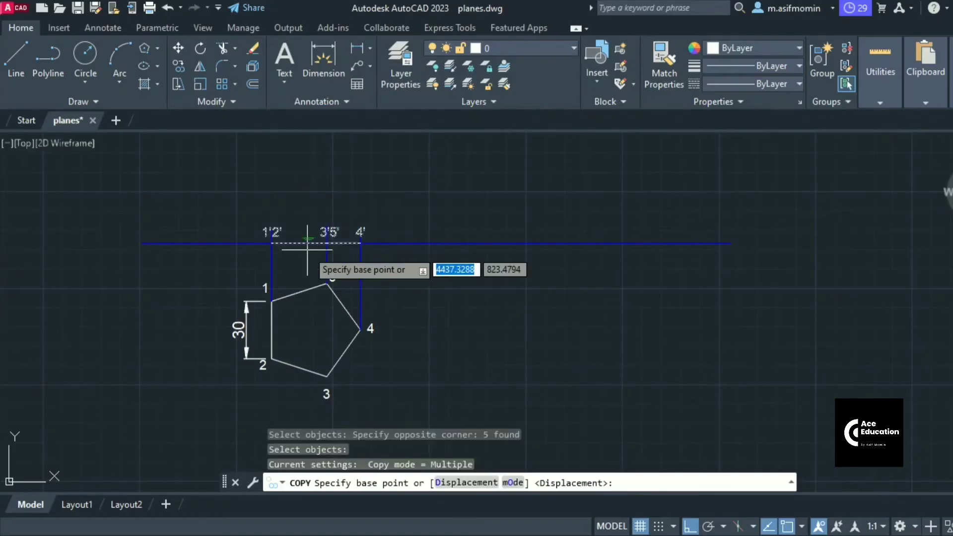
pyautogui.click(272, 243)
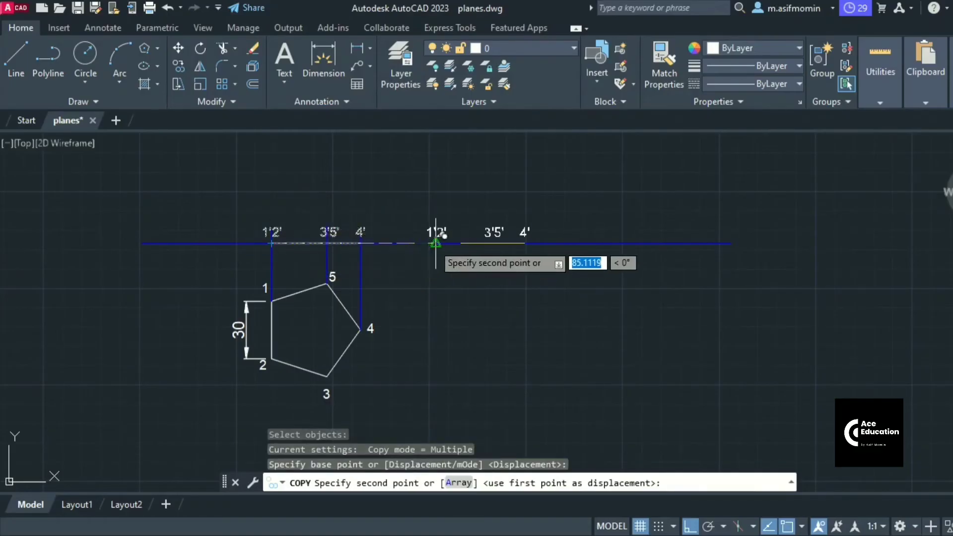
pyautogui.click(436, 244)
pyautogui.press('Escape')
pyautogui.scroll(4, 446, 211)
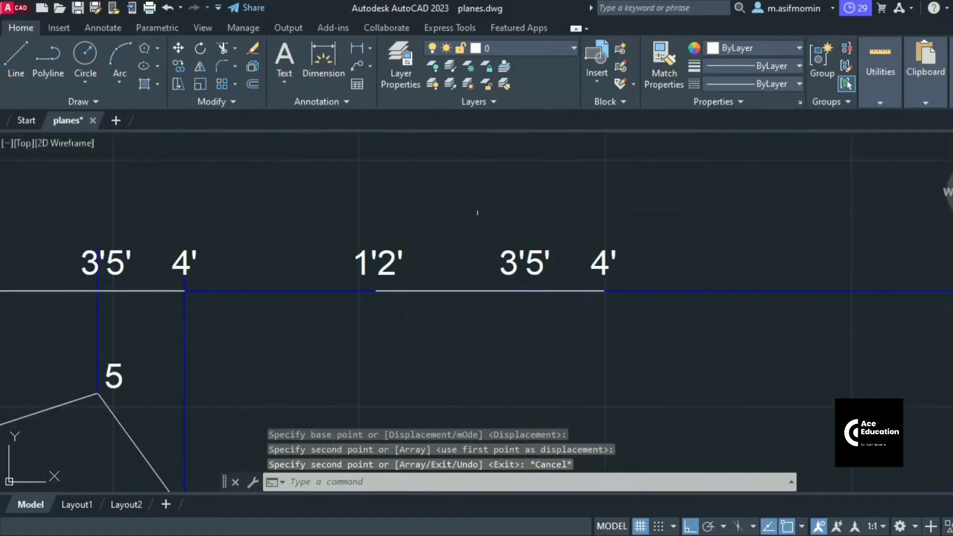
pyautogui.moveTo(481, 219); pyautogui.dragTo(320, 157, button='middle')
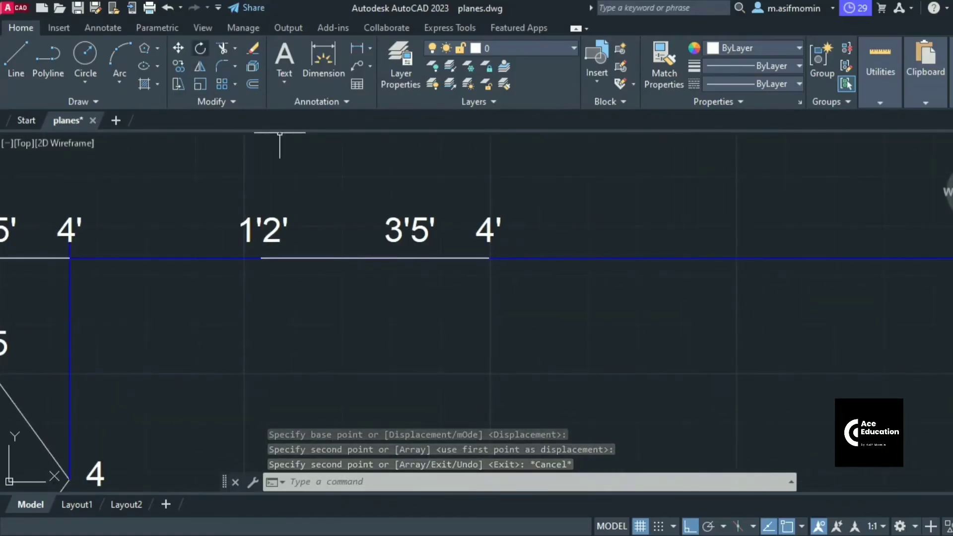
pyautogui.click(201, 48)
pyautogui.click(233, 201)
pyautogui.click(517, 294)
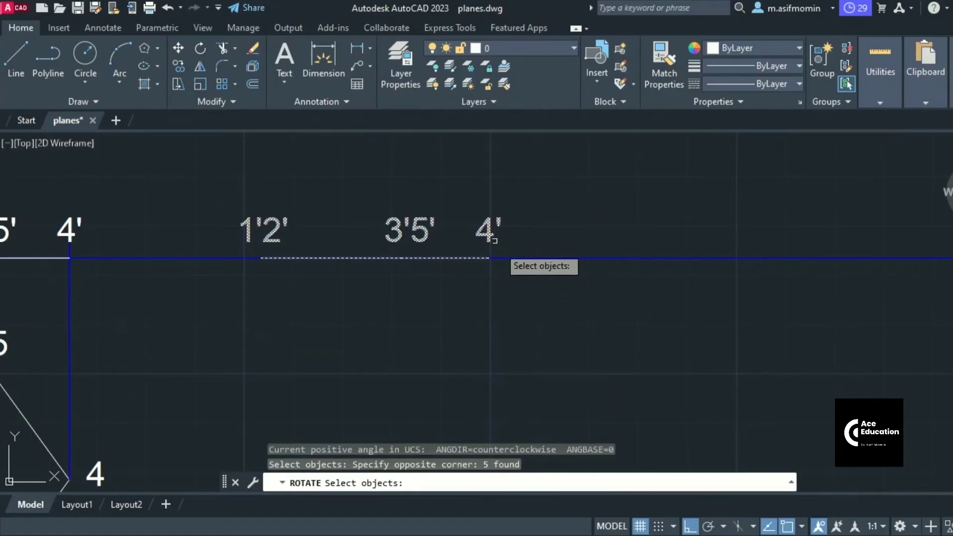
pyautogui.press('Escape')
# - Rotate the copied edge view with its three labels 30 degrees counterclockwise about its 1'2' end on the reference line
pyautogui.press('Return')
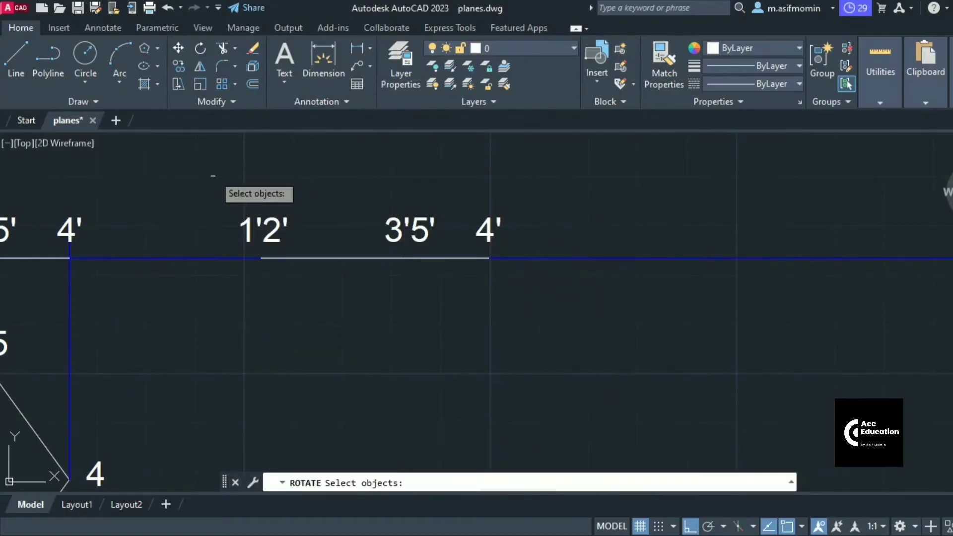
pyautogui.click(212, 174)
pyautogui.click(537, 293)
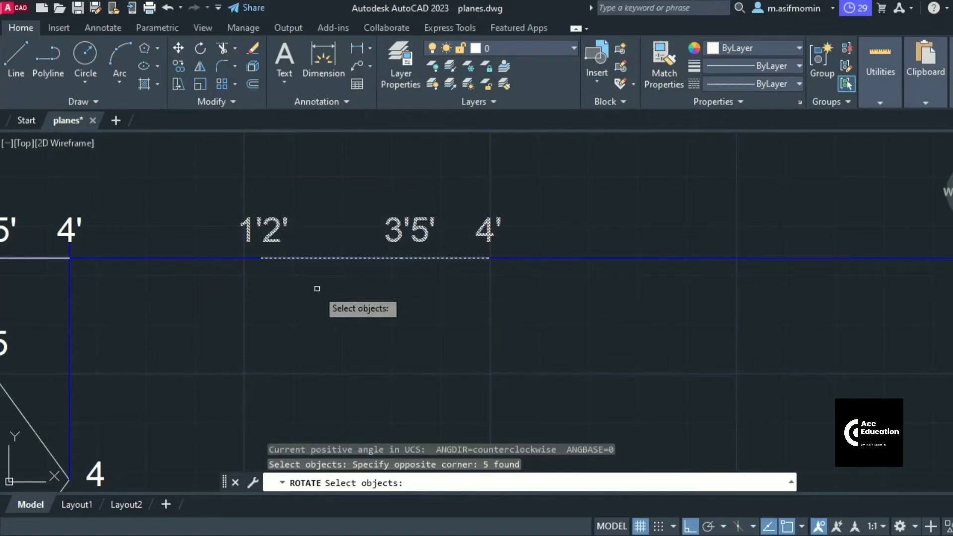
pyautogui.press('Return')
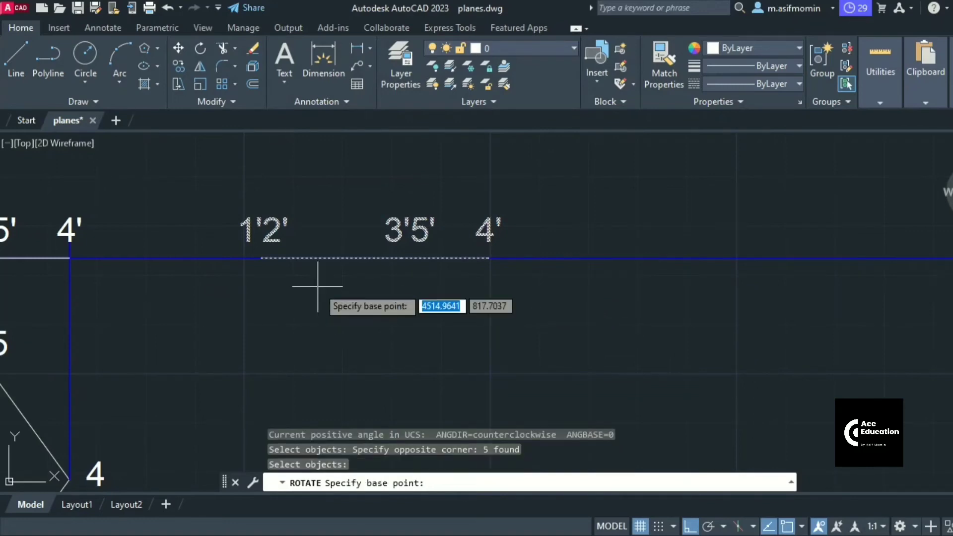
pyautogui.click(261, 258)
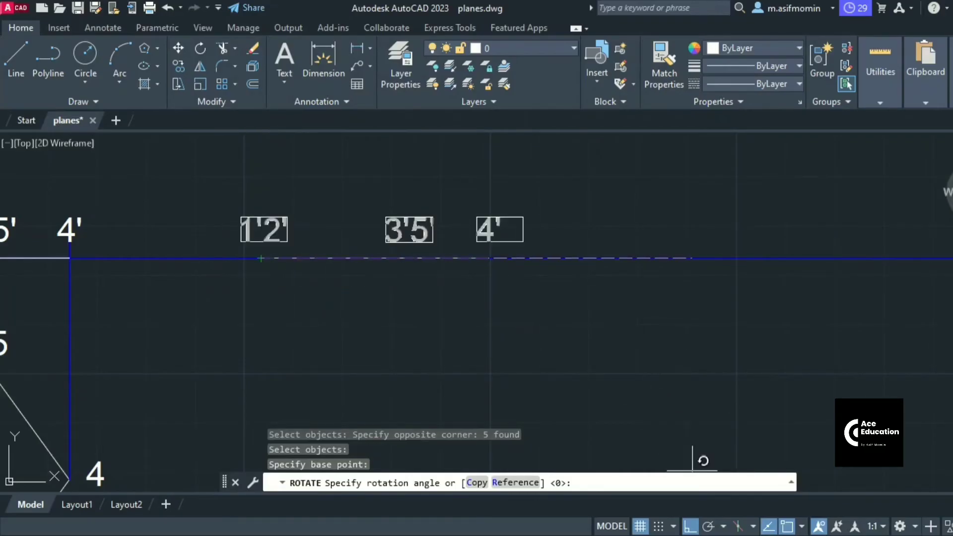
pyautogui.press('F8')
pyautogui.scroll(-2, 594, 308)
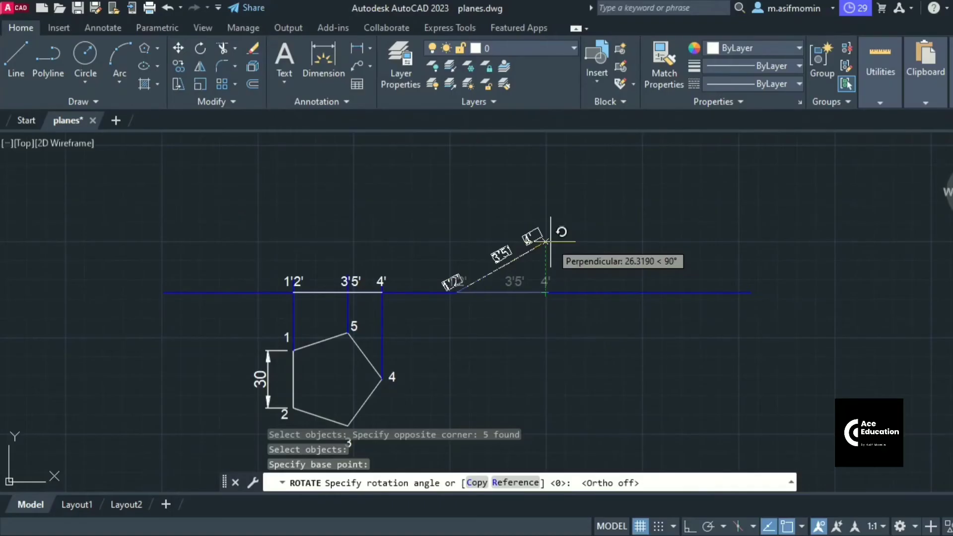
pyautogui.write('30')
pyautogui.press('Return')
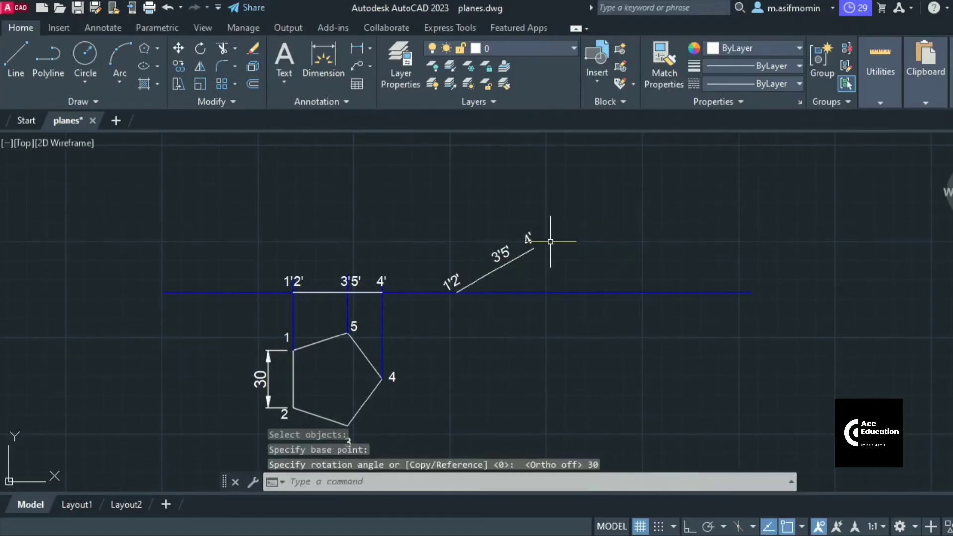
pyautogui.scroll(4, 508, 272)
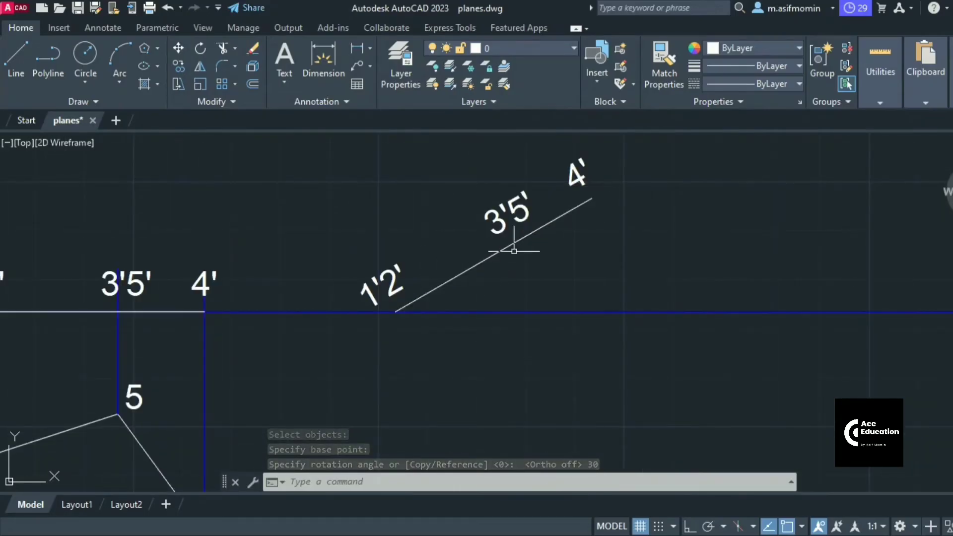
pyautogui.scroll(-4, 503, 277)
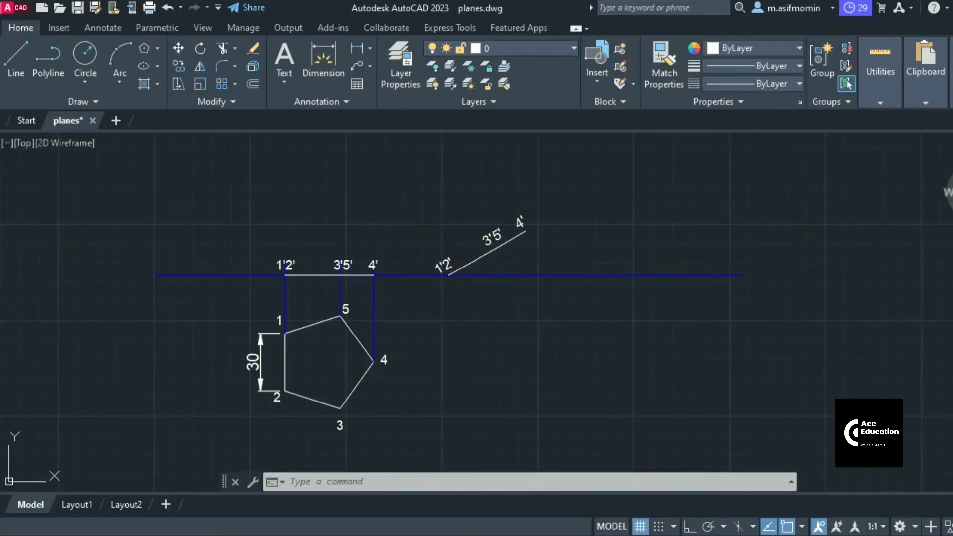
# - Make the Defpoints layer current and draw a vertical projector from the inclined view's 1'2' end down to just below pentagon corner 3's level
pyautogui.click(501, 49)
pyautogui.click(501, 89)
pyautogui.click(16, 57)
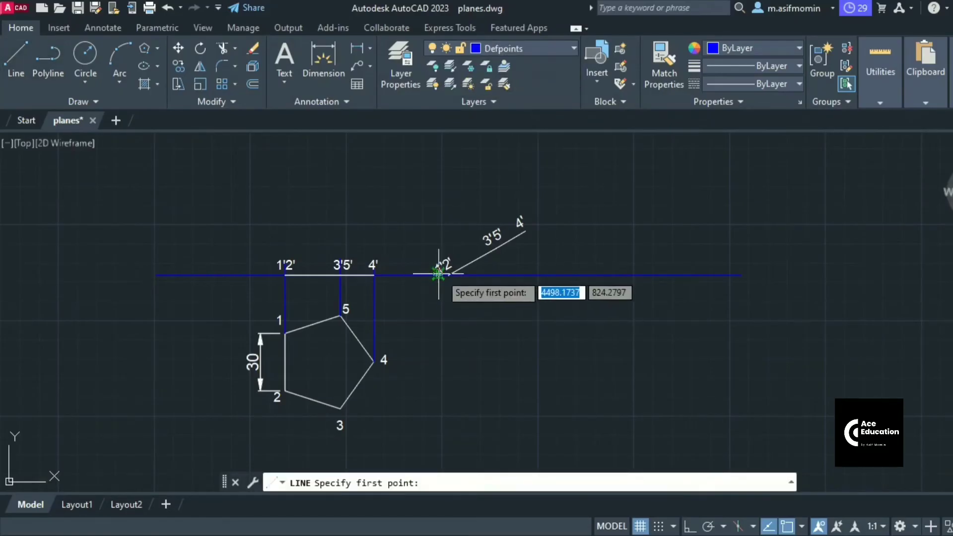
pyautogui.click(440, 273)
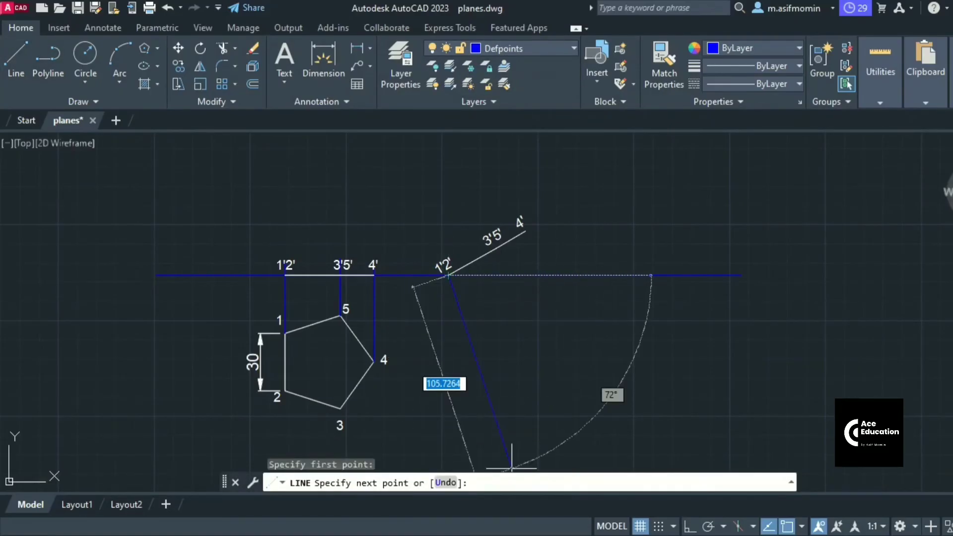
pyautogui.press('F8')
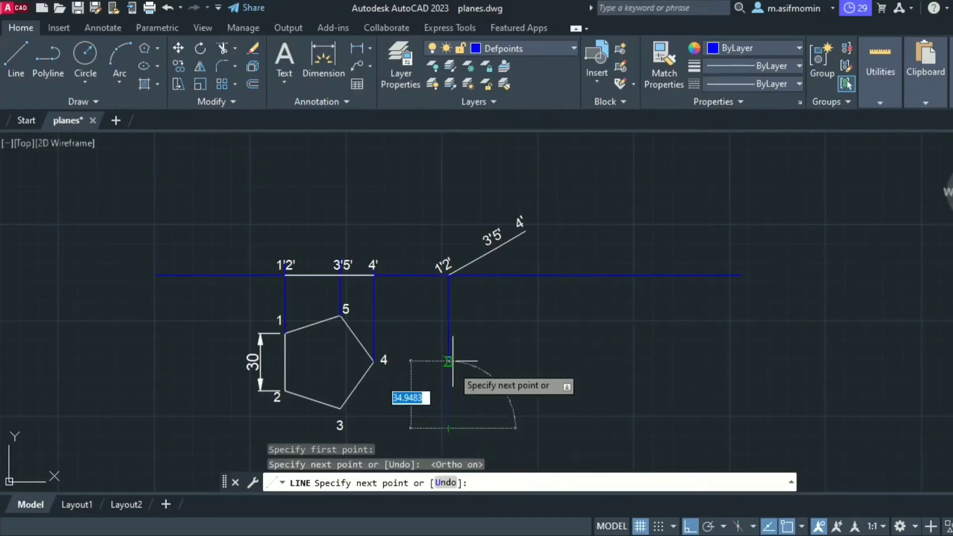
pyautogui.click(448, 427)
pyautogui.press('Return')
# - Draw vertical projectors from points 3'5' and 4' of the inclined view down to the 1'2' projector's lower end level
pyautogui.press('Return')
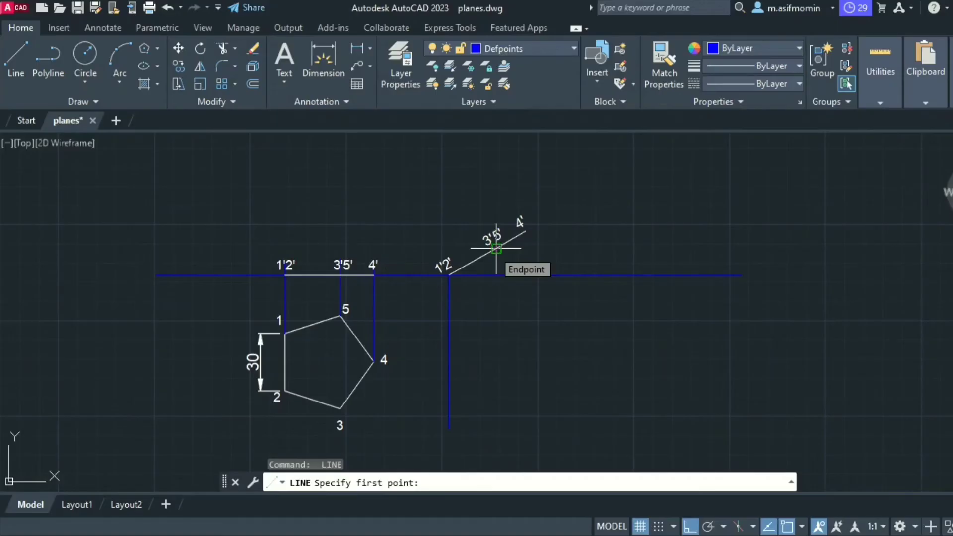
pyautogui.click(496, 249)
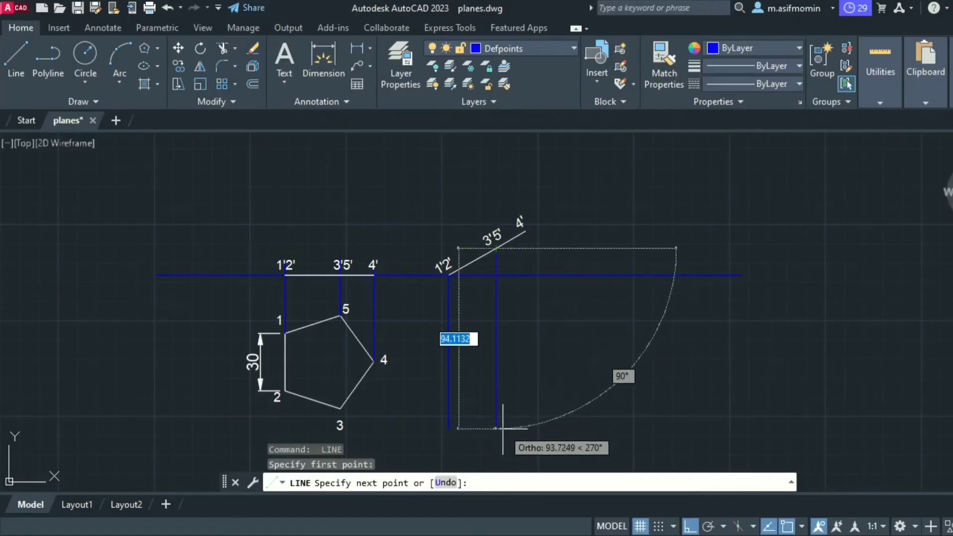
pyautogui.click(497, 428)
pyautogui.press('Return')
pyautogui.press('Return')
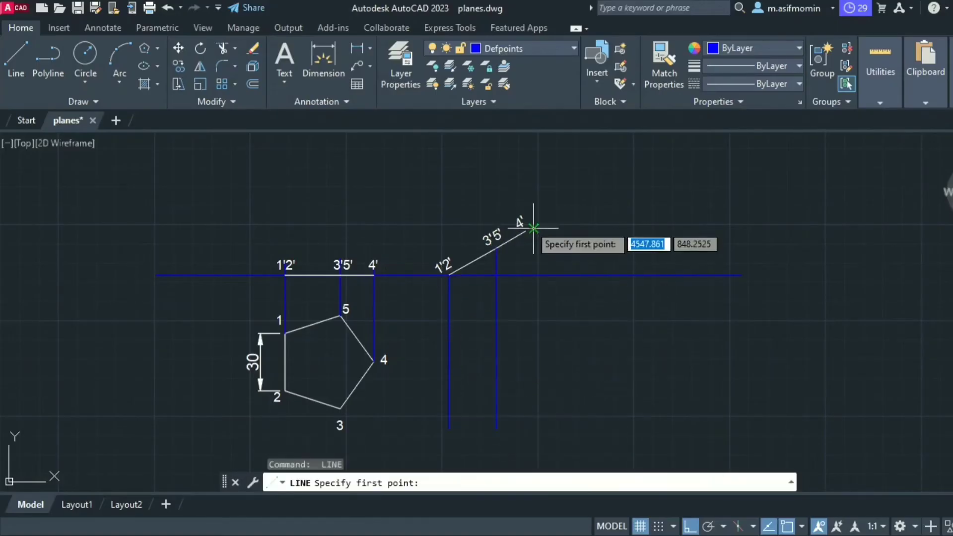
pyautogui.click(533, 229)
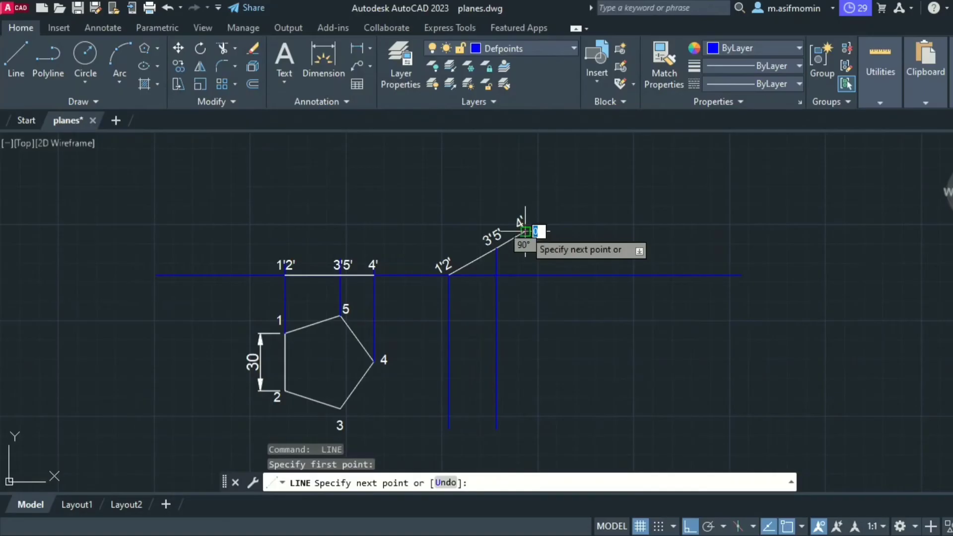
pyautogui.click(516, 429)
pyautogui.press('Return')
pyautogui.press('Return')
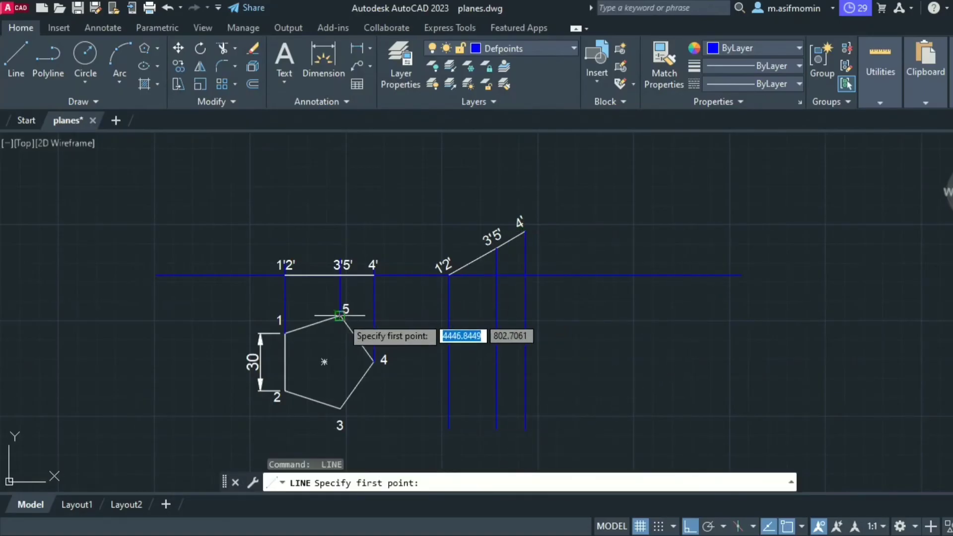
pyautogui.click(339, 316)
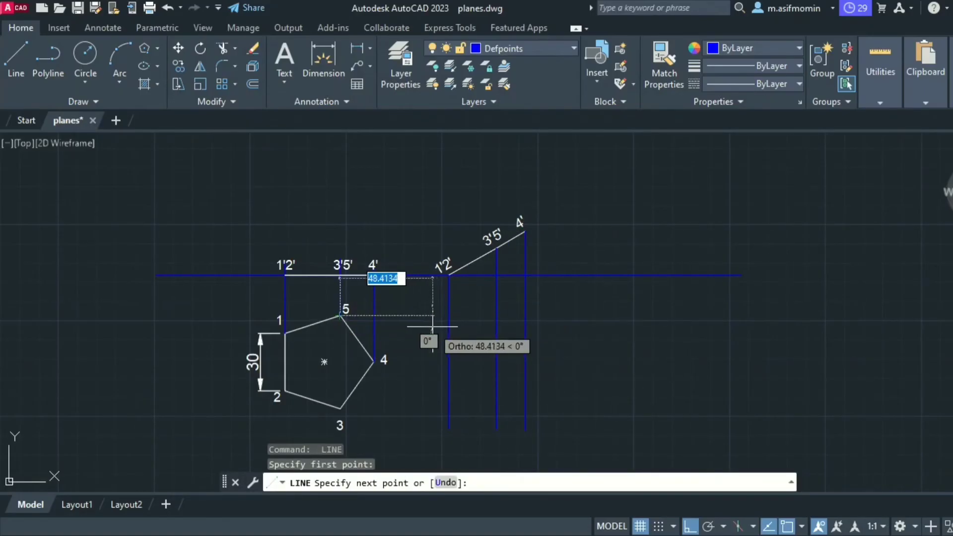
pyautogui.click(340, 275)
pyautogui.press('Return')
# - Draw horizontal projectors from pentagon corners 1 and 2 across to the inclined view's vertical 1'2' projector
pyautogui.press('Return')
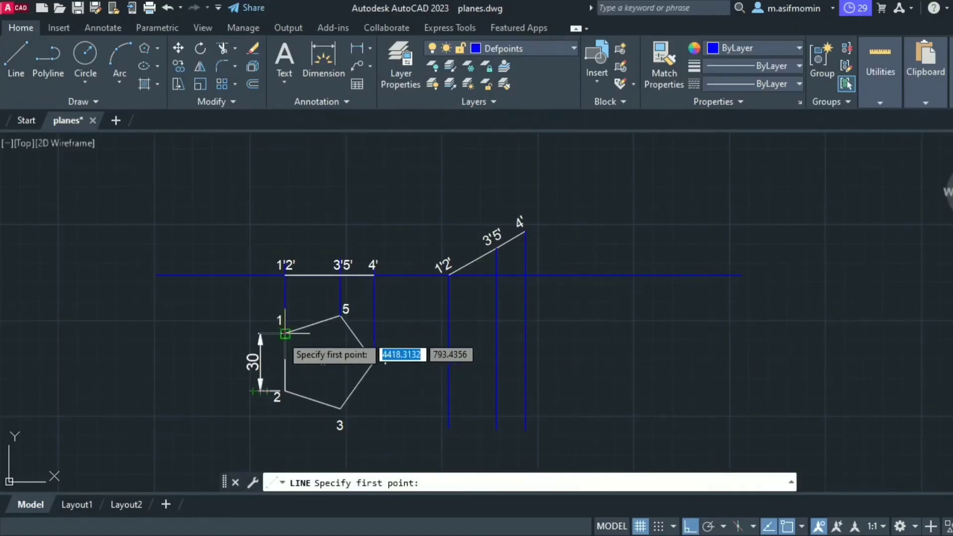
pyautogui.click(285, 333)
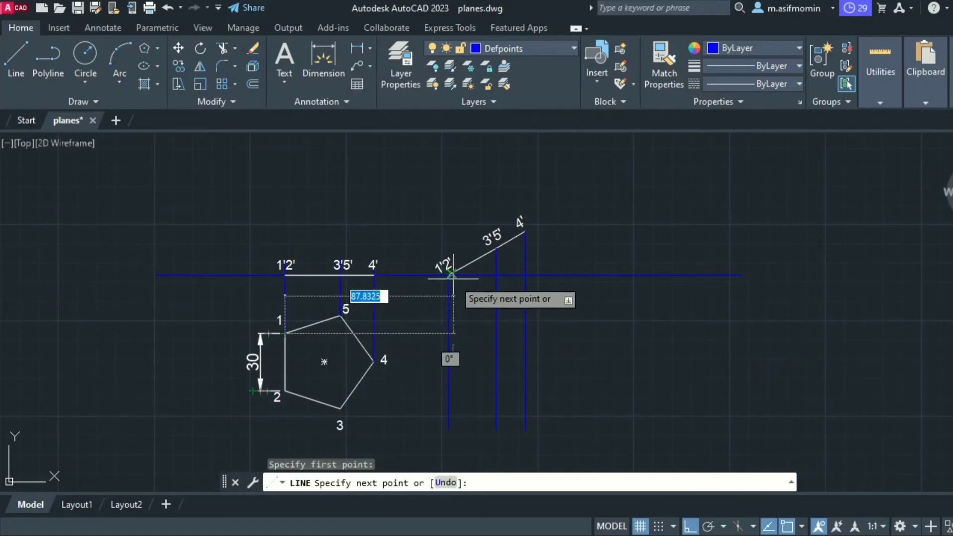
pyautogui.click(448, 333)
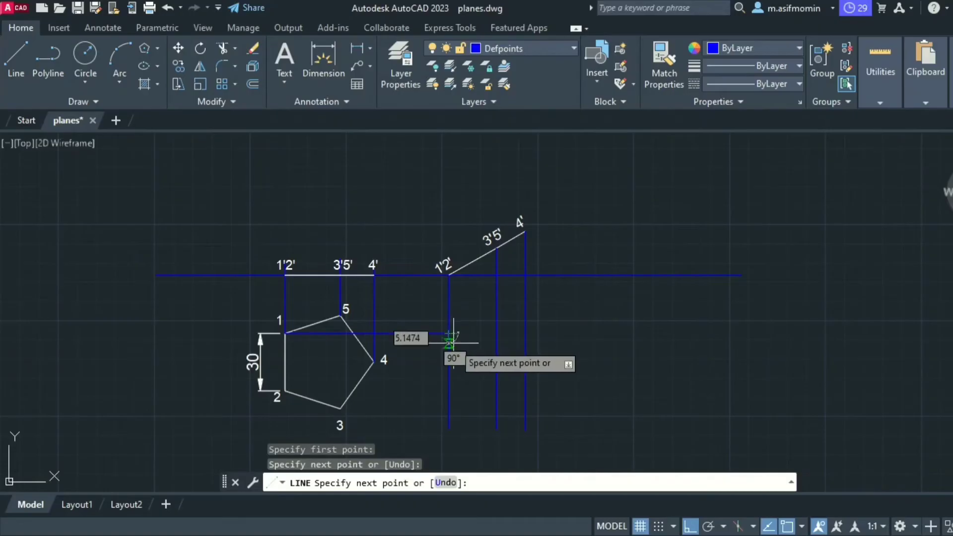
pyautogui.press('Escape')
pyautogui.press('Return')
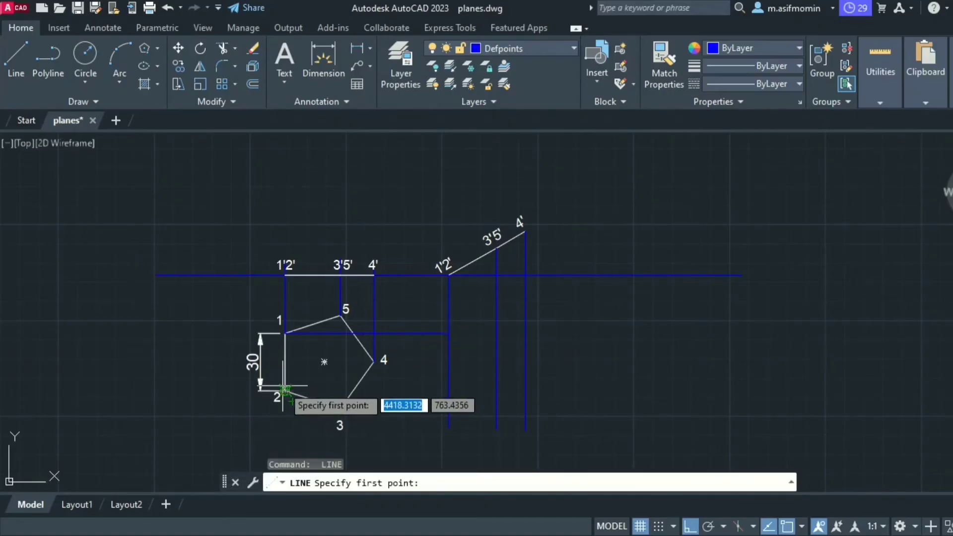
pyautogui.click(284, 391)
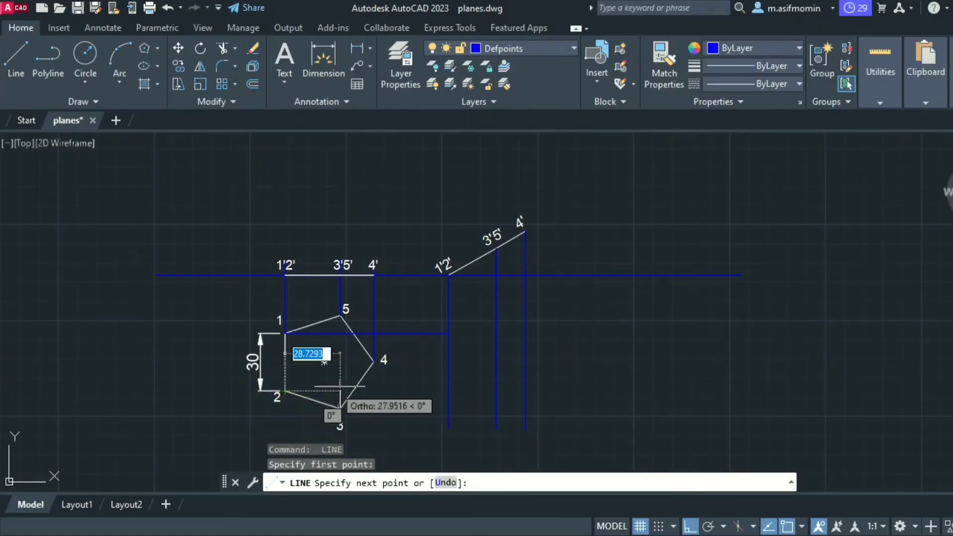
pyautogui.click(448, 391)
pyautogui.press('Escape')
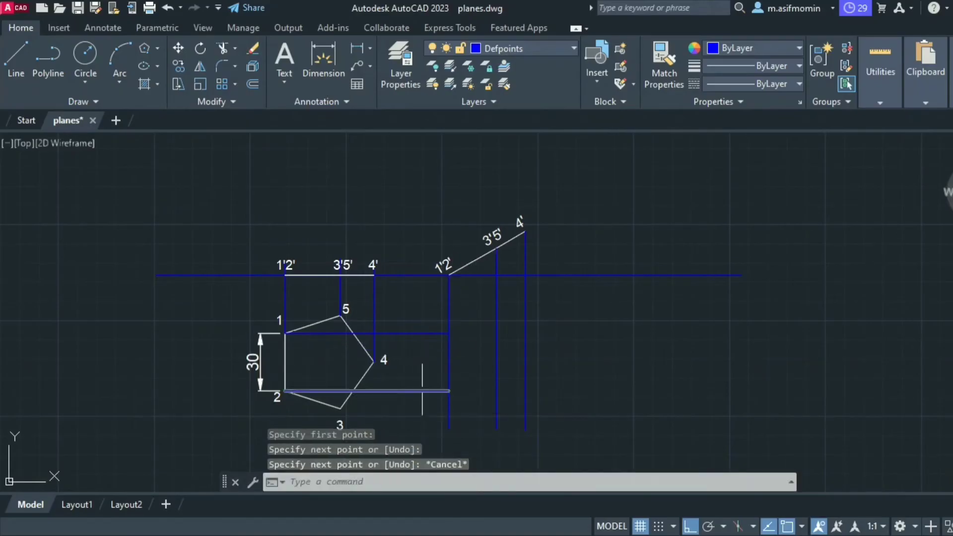
# - Draw horizontal projectors from pentagon corners 5 and 3 across to the inclined view's vertical 3'5' projector
pyautogui.press('Return')
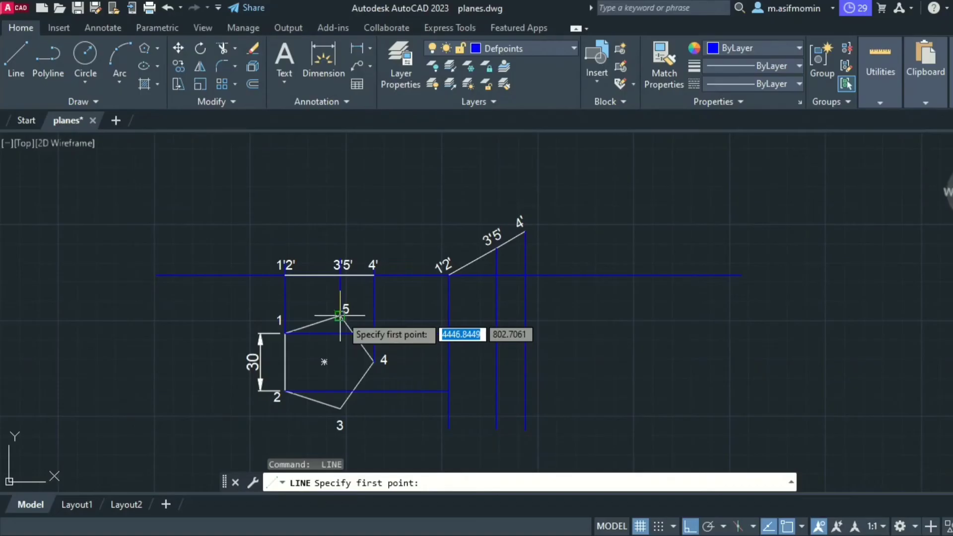
pyautogui.click(340, 316)
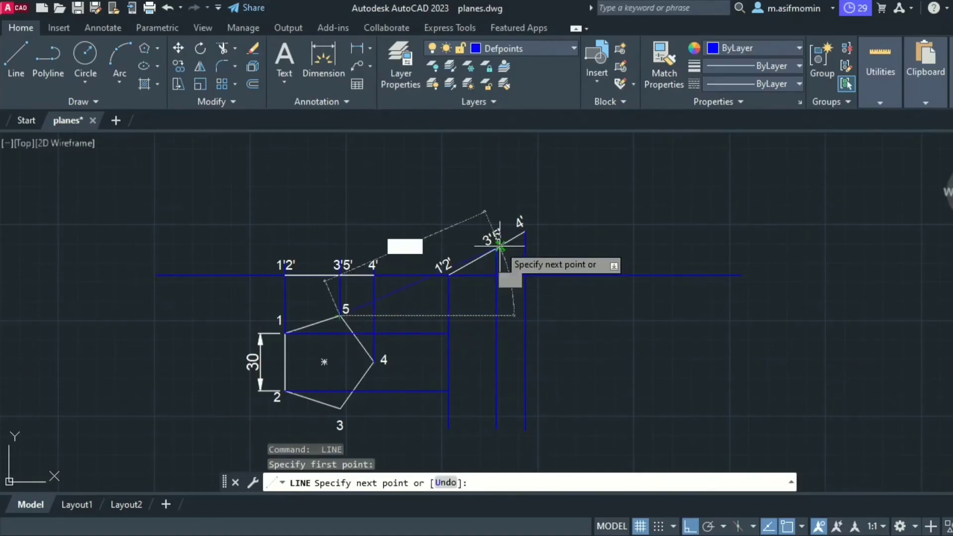
pyautogui.click(495, 316)
pyautogui.press('Escape')
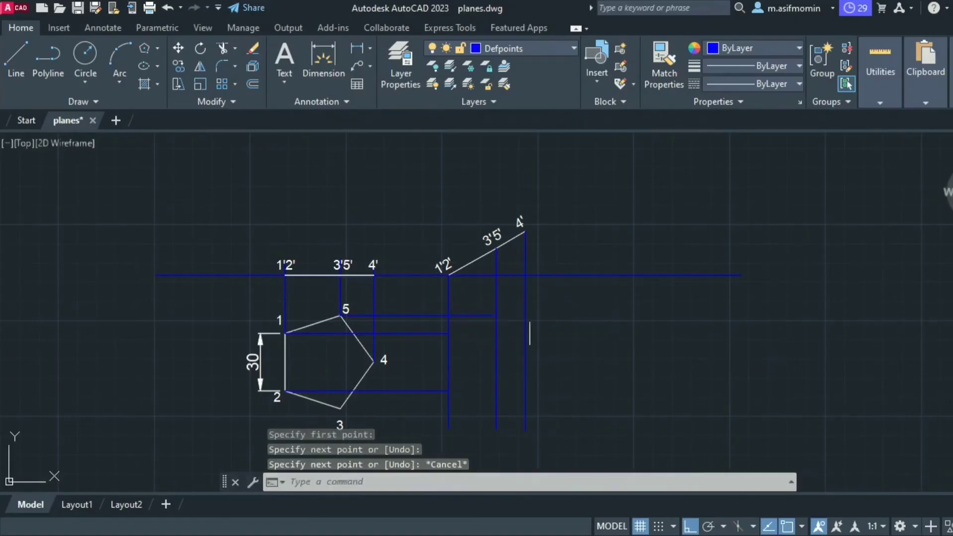
pyautogui.press('space')
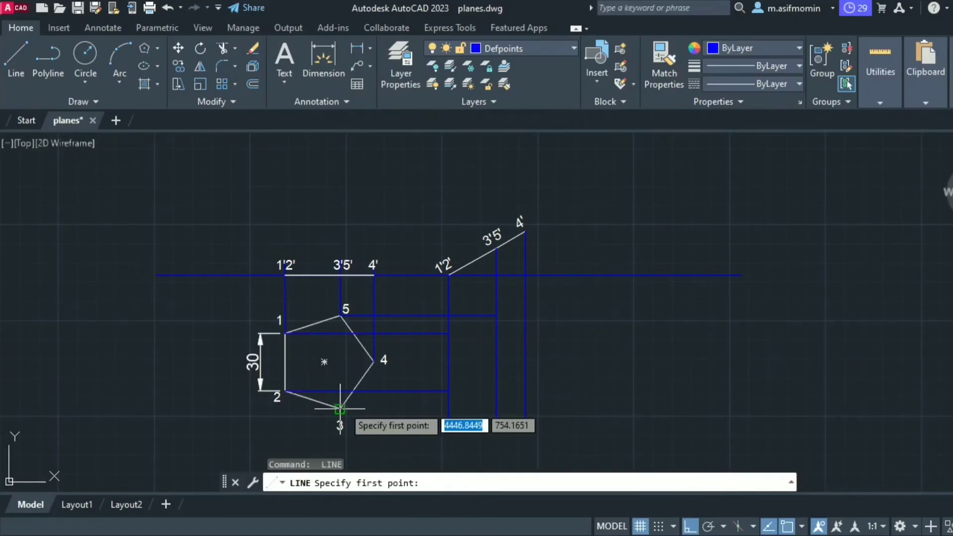
pyautogui.click(340, 409)
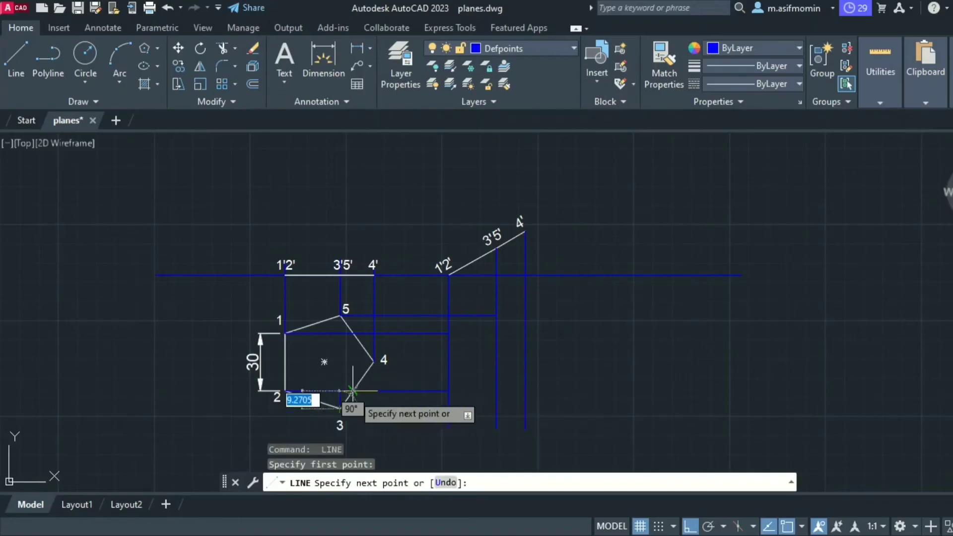
pyautogui.click(496, 408)
pyautogui.press('Escape')
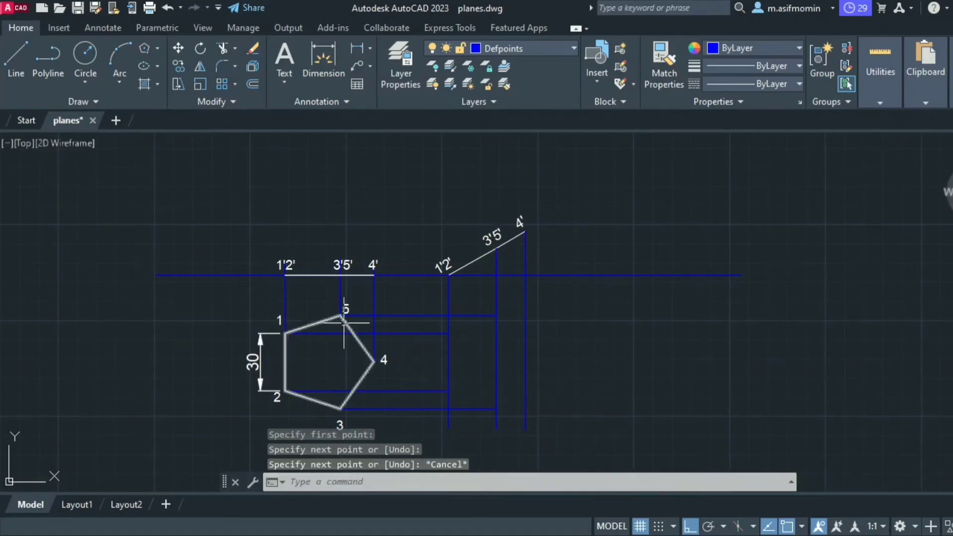
# - Draw a horizontal projector from pentagon corner 4 to the inclined view's vertical 4' projector, and make layer 0 current
pyautogui.press('space')
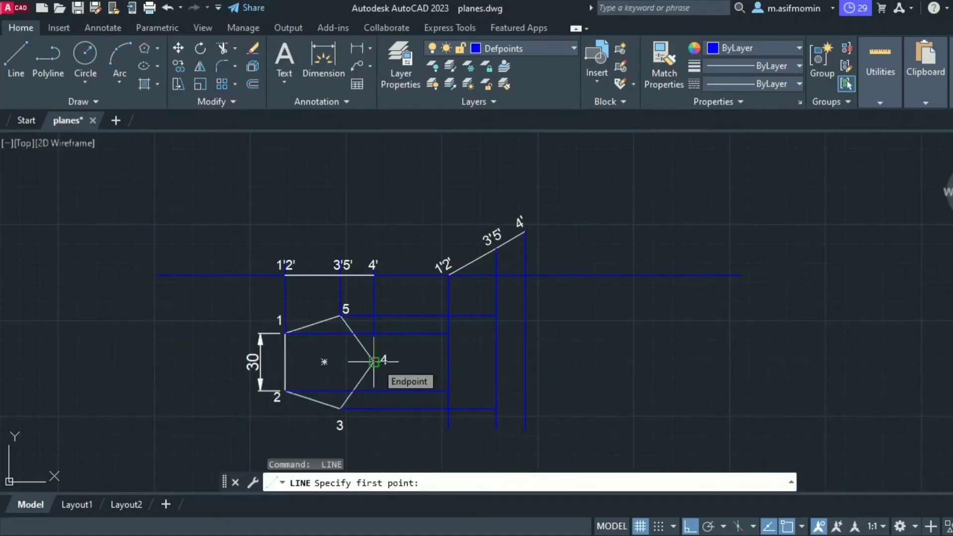
pyautogui.click(374, 362)
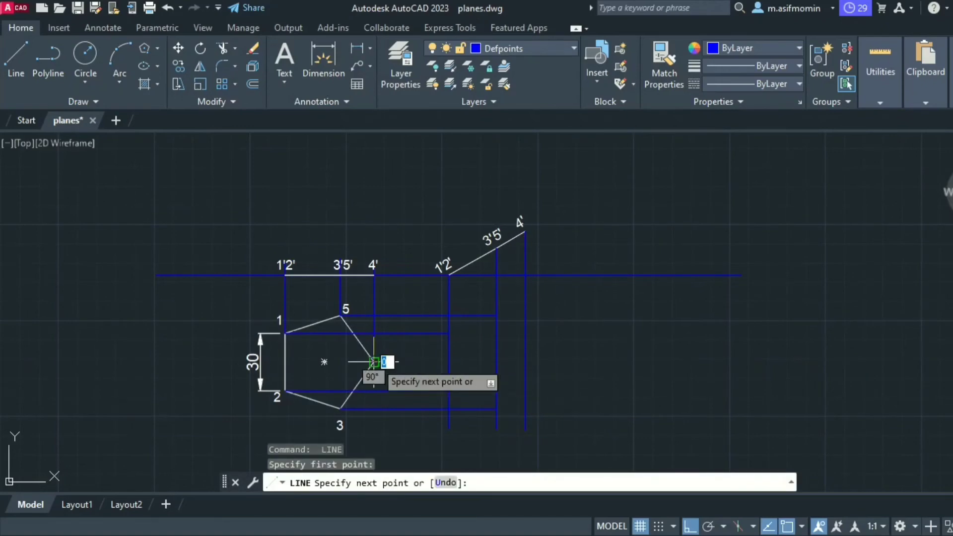
pyautogui.click(525, 361)
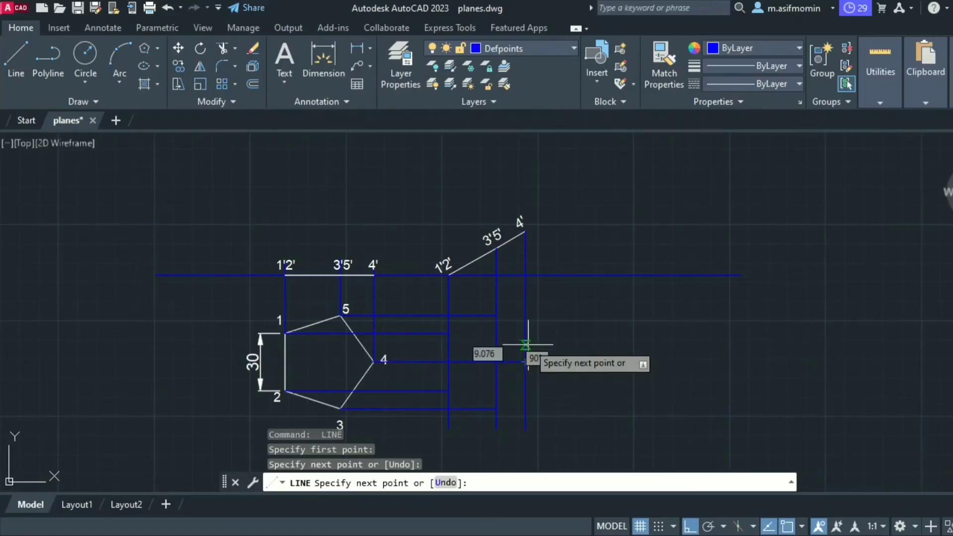
pyautogui.press('Escape')
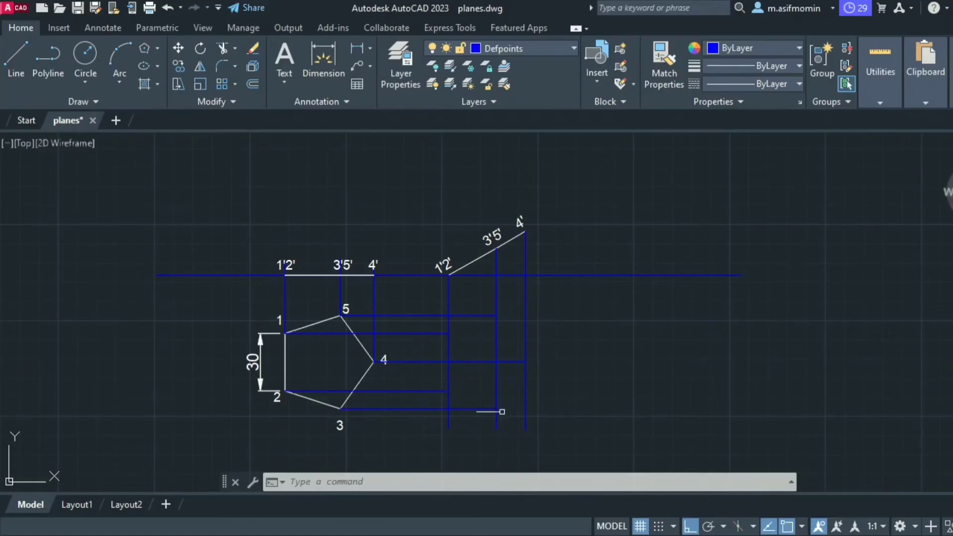
pyautogui.click(522, 48)
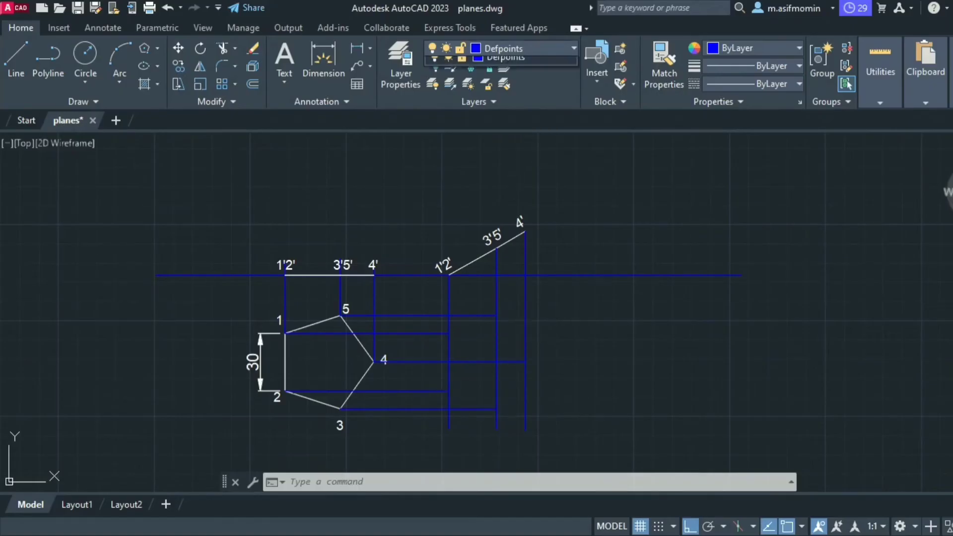
pyautogui.click(496, 59)
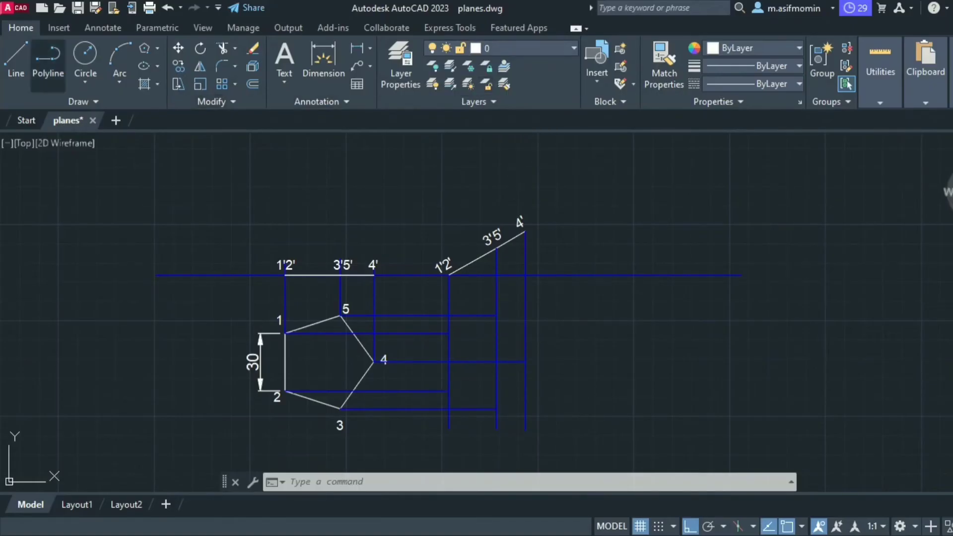
# - Draw the closed outline of the projected top view through the projector intersections of corners 1, 2, 3, 4 and 5
pyautogui.click(16, 57)
pyautogui.click(448, 333)
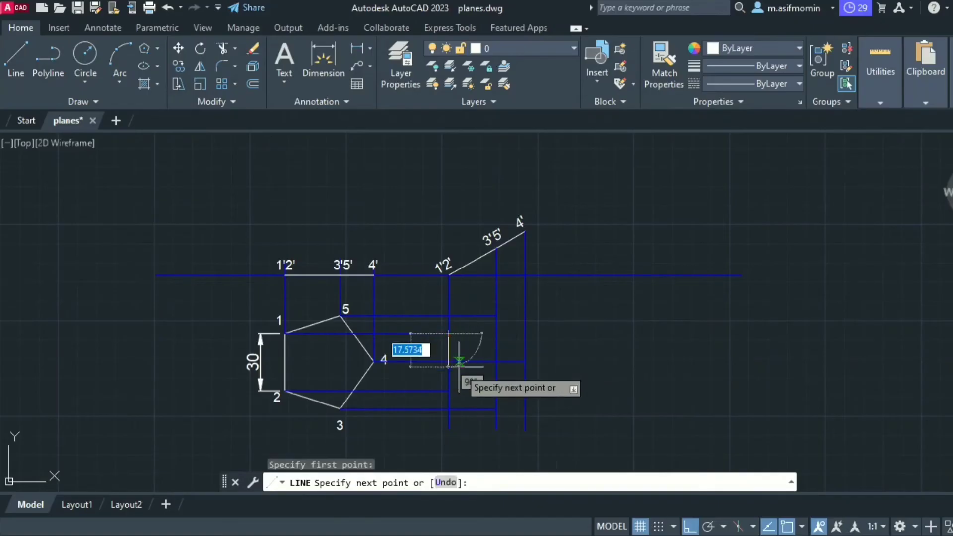
pyautogui.click(449, 391)
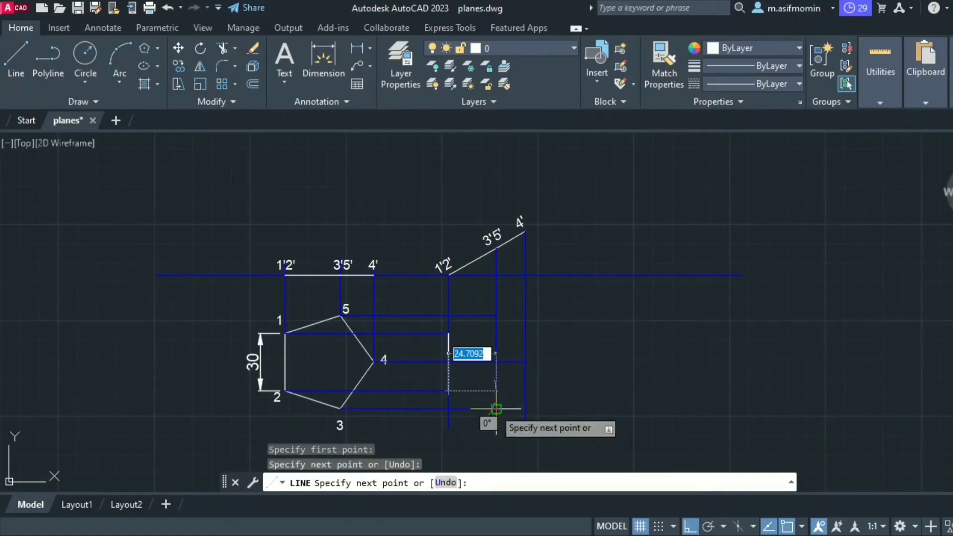
pyautogui.click(497, 409)
pyautogui.click(525, 362)
pyautogui.click(497, 315)
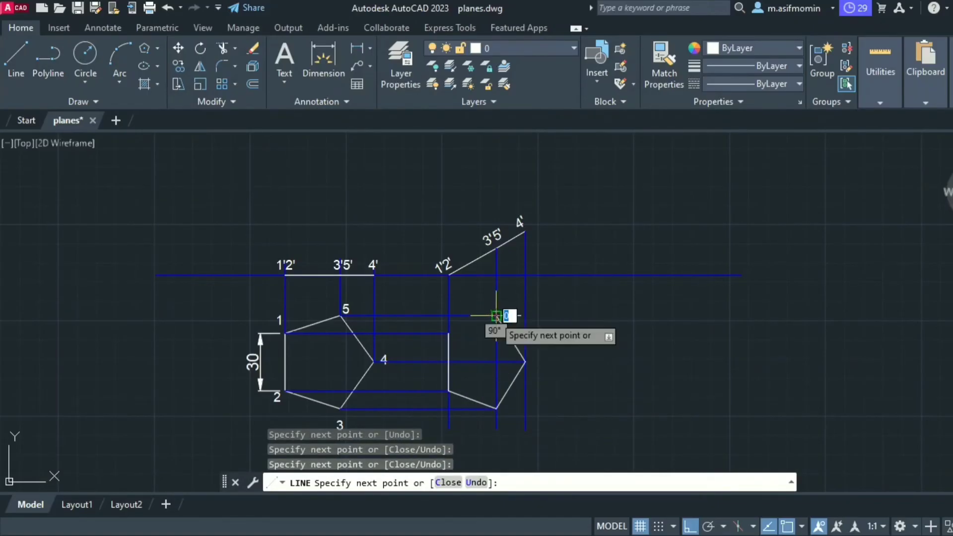
pyautogui.click(448, 333)
pyautogui.press('Escape')
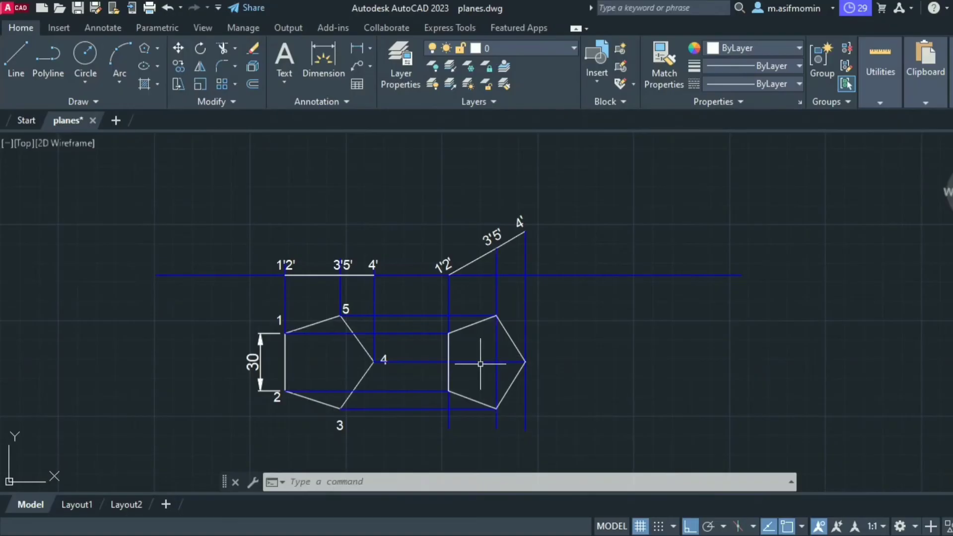
# - Add an angular dimension between the reference line and the inclined edge view, with its text below the reference line
pyautogui.scroll(4, 490, 276)
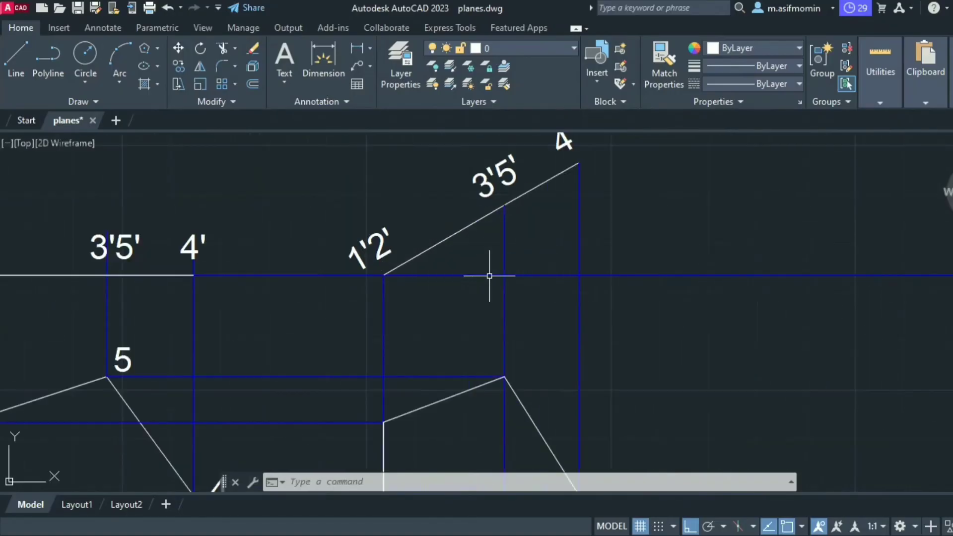
pyautogui.click(323, 60)
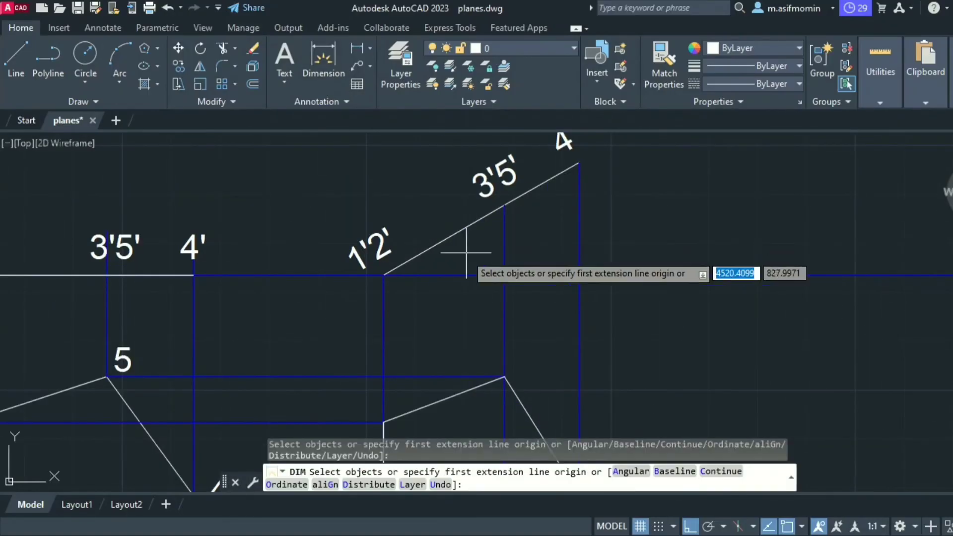
pyautogui.click(463, 275)
pyautogui.click(465, 229)
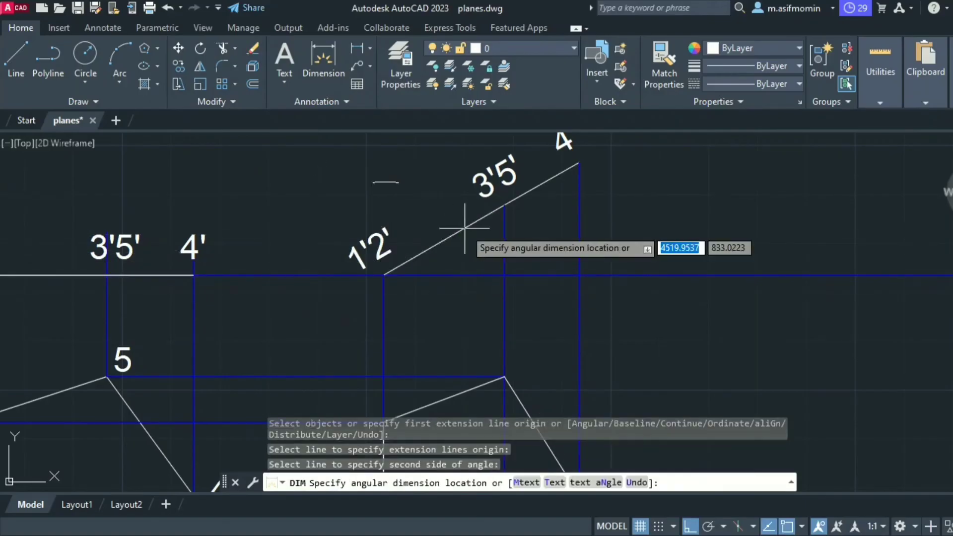
pyautogui.click(453, 269)
pyautogui.press('Return')
pyautogui.click(482, 314)
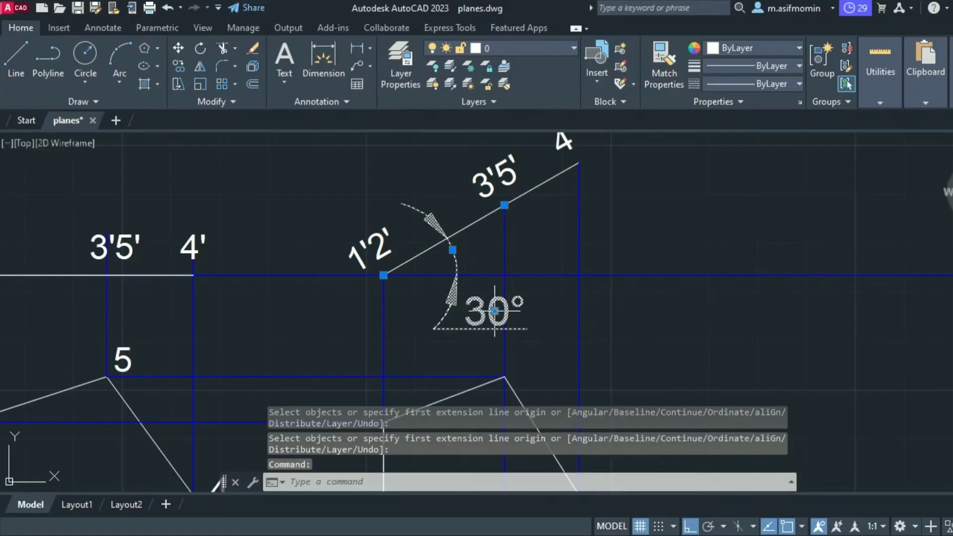
pyautogui.click(495, 311)
# - Undo the last copy and rotate operations
pyautogui.hotkey('ctrl', 'z')
pyautogui.hotkey('ctrl', 'z')
pyautogui.hotkey('ctrl', 'z')
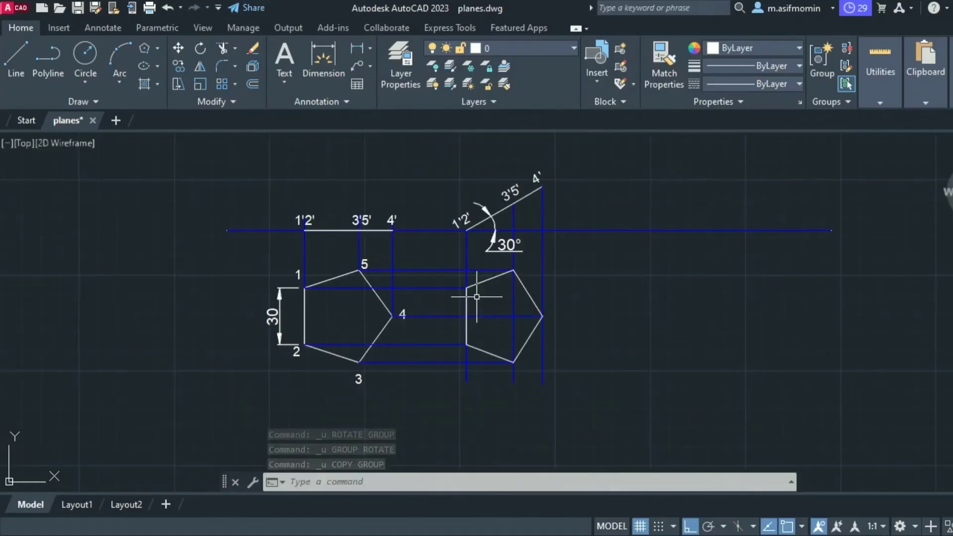
# - Copy the corner labels 1 and 2 from the original pentagon horizontally across to the matching corners of the projected pentagon
pyautogui.scroll(2, 476, 297)
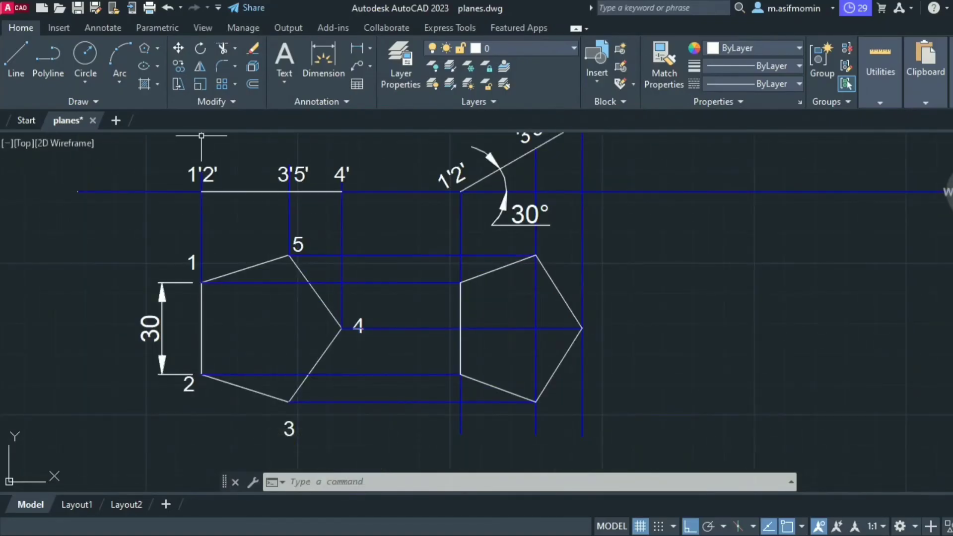
pyautogui.click(179, 66)
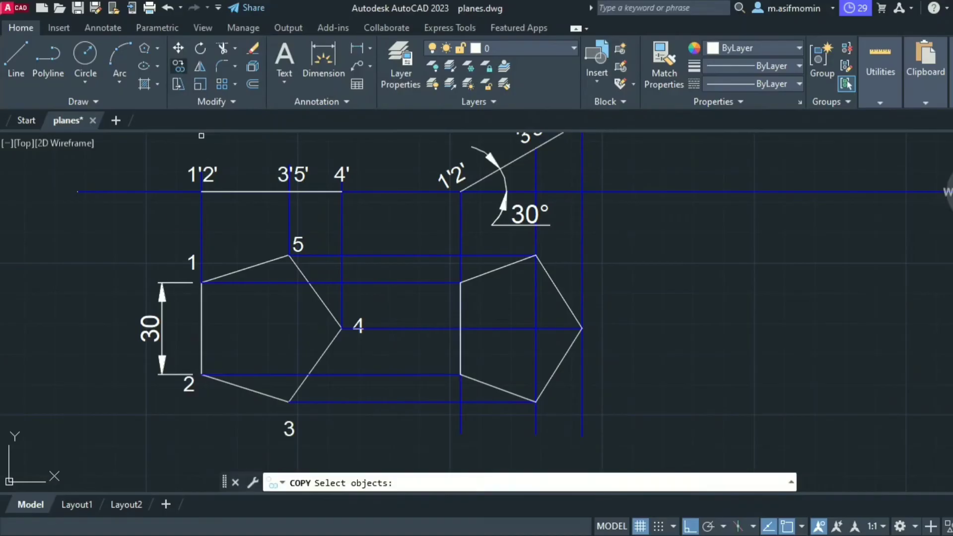
pyautogui.click(192, 262)
pyautogui.click(189, 384)
pyautogui.press('Return')
pyautogui.click(158, 402)
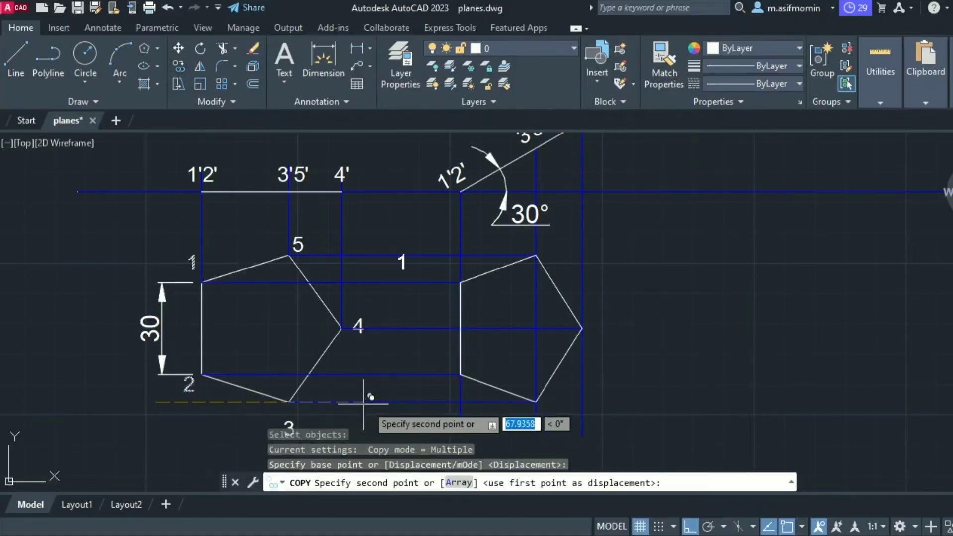
pyautogui.click(413, 402)
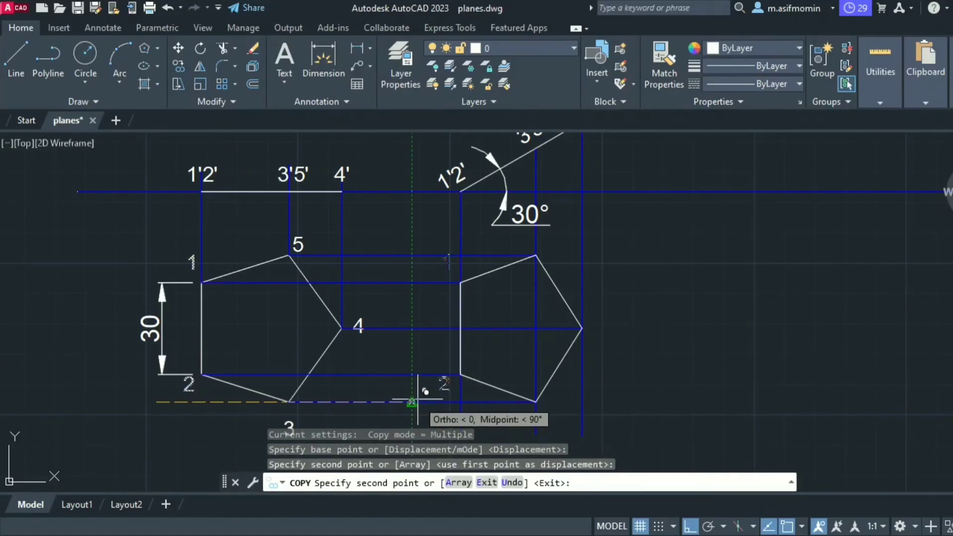
pyautogui.press('Escape')
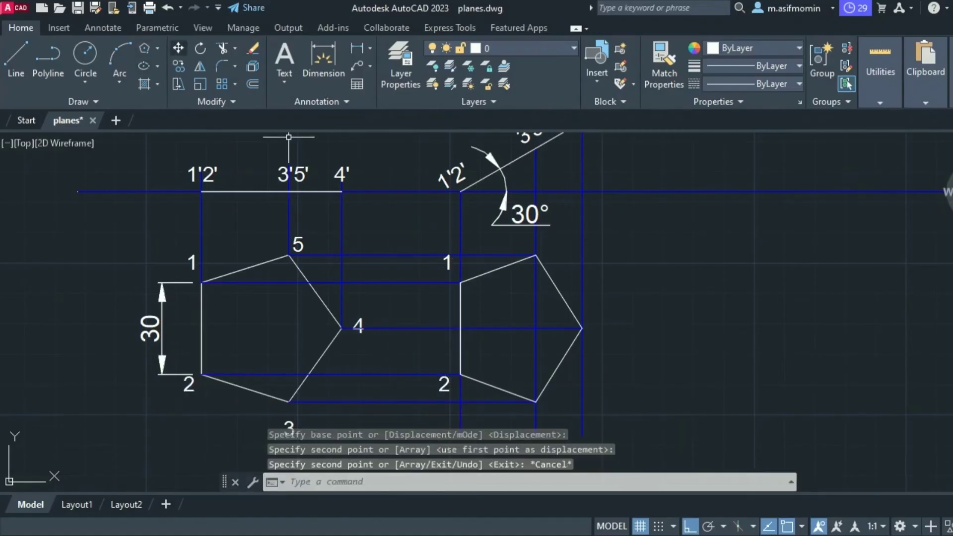
# - Move the copied label 1 down beside corner 1 of the projected pentagon
pyautogui.click(179, 48)
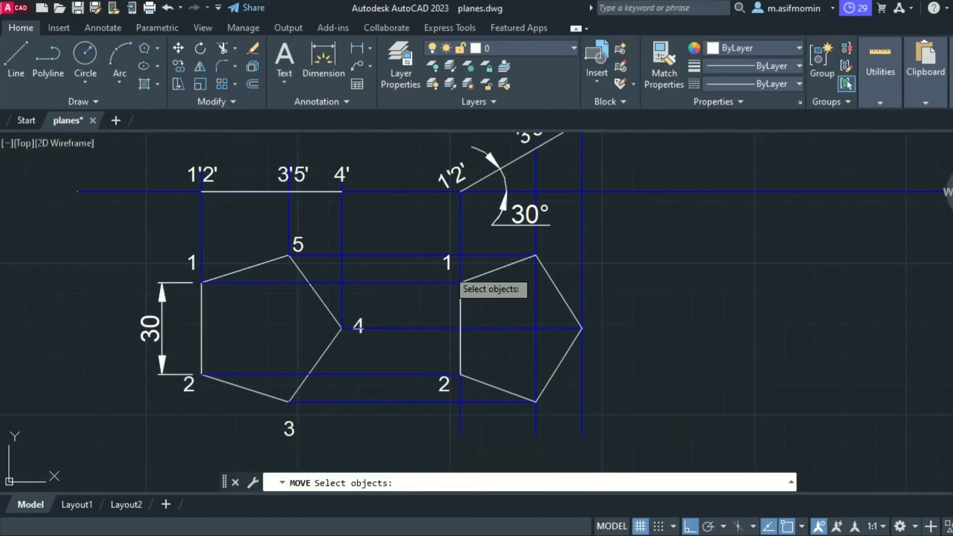
pyautogui.click(448, 263)
pyautogui.press('Return')
pyautogui.click(447, 262)
pyautogui.click(447, 284)
# - Move the copied label 3 up to sit just below corner 3 of the projected pentagon
pyautogui.press('Return')
pyautogui.click(524, 431)
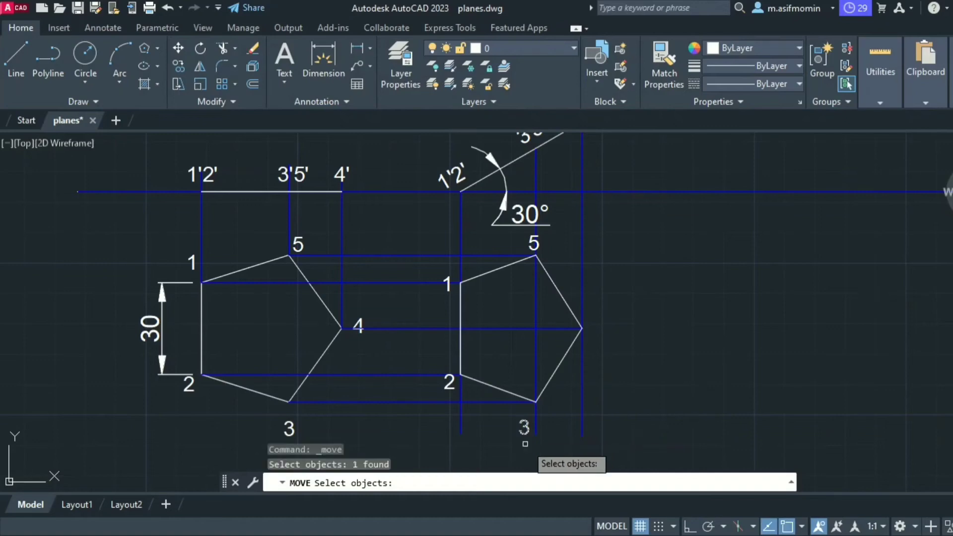
pyautogui.press('Return')
pyautogui.click(525, 436)
pyautogui.click(540, 417)
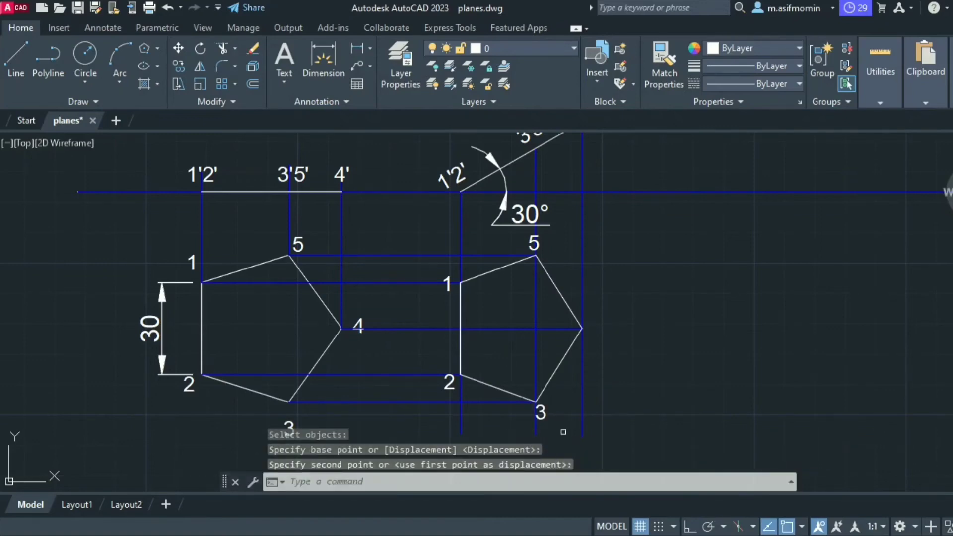
# - Copy the projected pentagon with its corner labels horizontally to the right by about 100 units, using Ortho
pyautogui.scroll(-2, 579, 300)
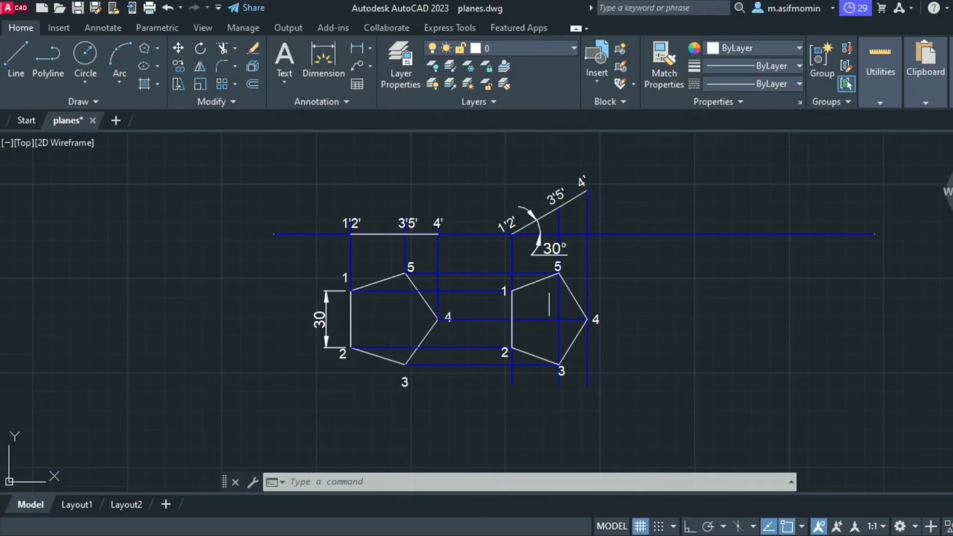
pyautogui.click(178, 66)
pyautogui.click(467, 260)
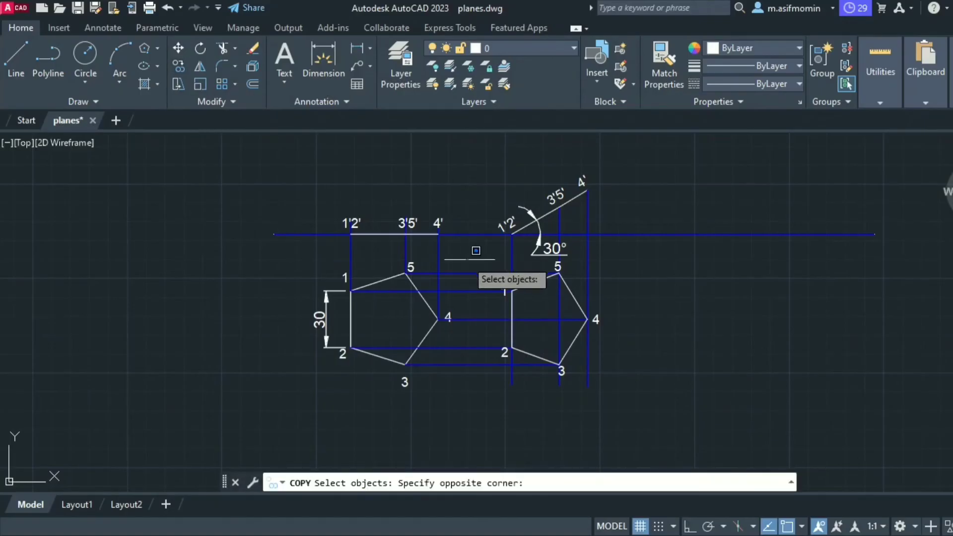
pyautogui.click(630, 366)
pyautogui.press('Return')
pyautogui.click(618, 347)
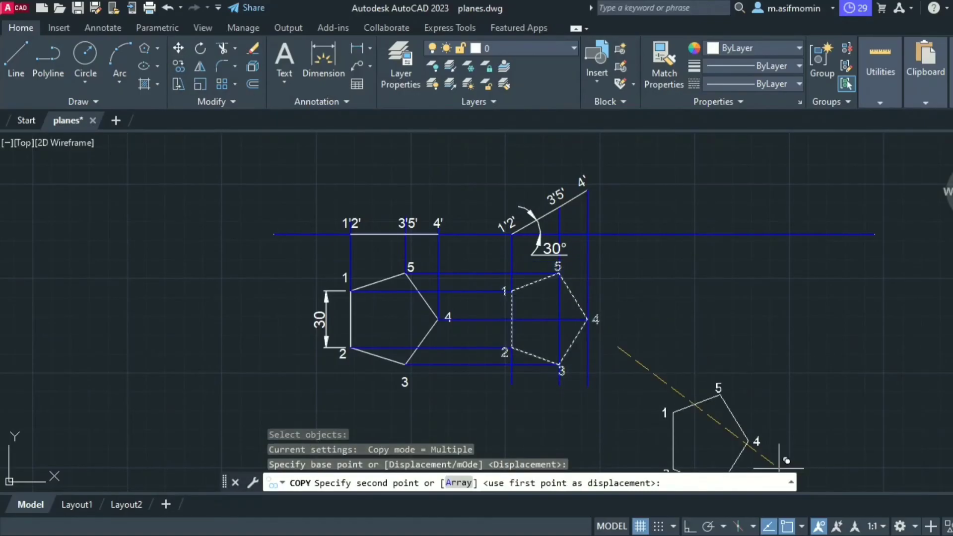
pyautogui.press('F8')
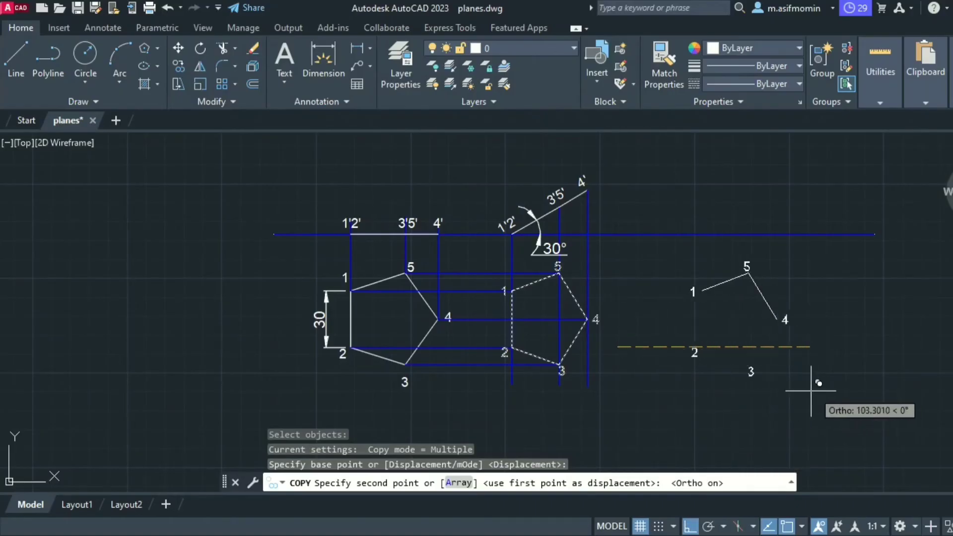
pyautogui.click(802, 390)
pyautogui.press('Escape')
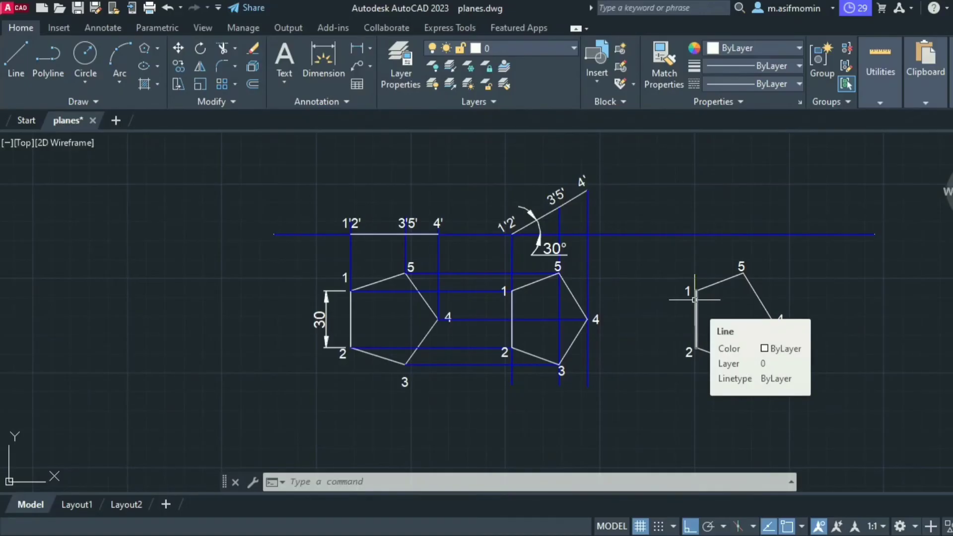
# - Undo the last rotation and rotate the copied pentagon with its labels by -45 degrees about corner 1
pyautogui.hotkey('ctrl', 'z')
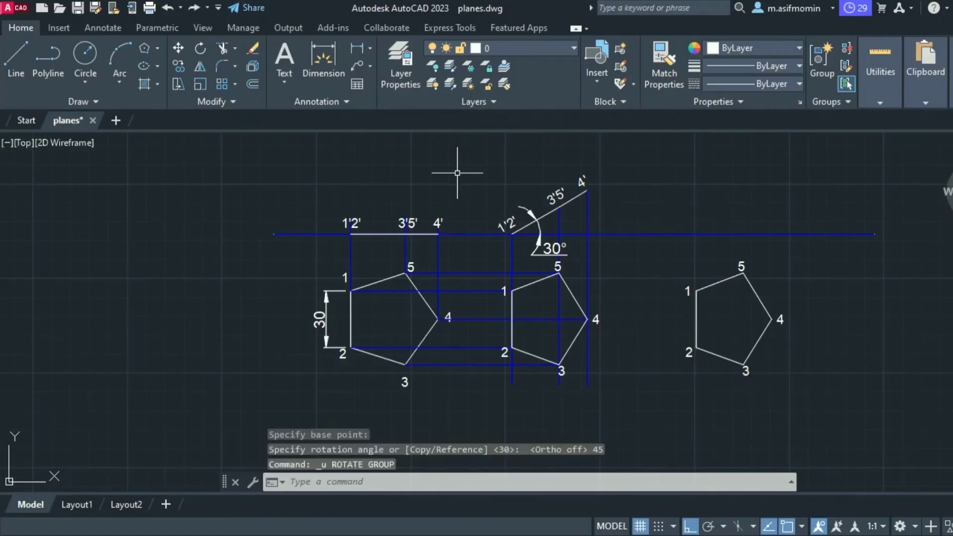
pyautogui.write('ro')
pyautogui.press('Return')
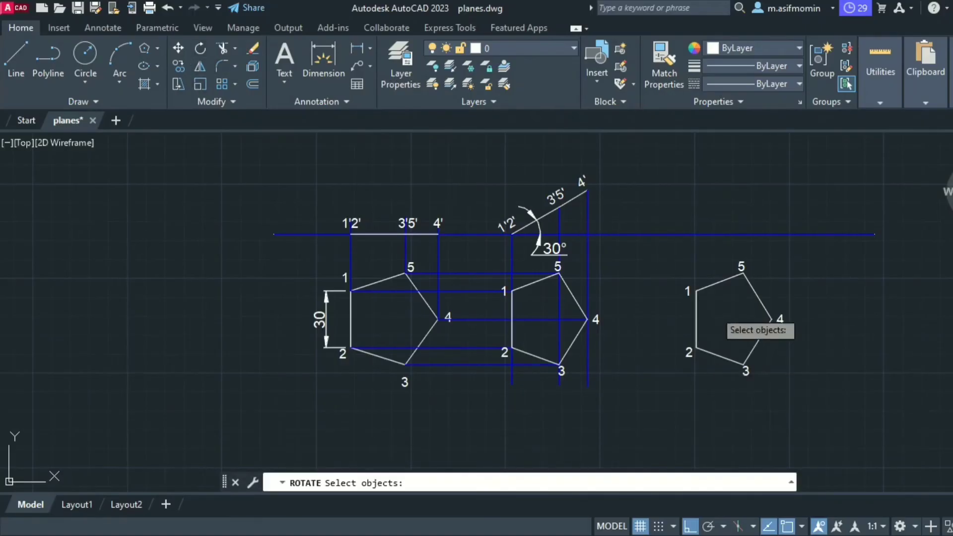
pyautogui.click(639, 245)
pyautogui.click(825, 363)
pyautogui.press('Return')
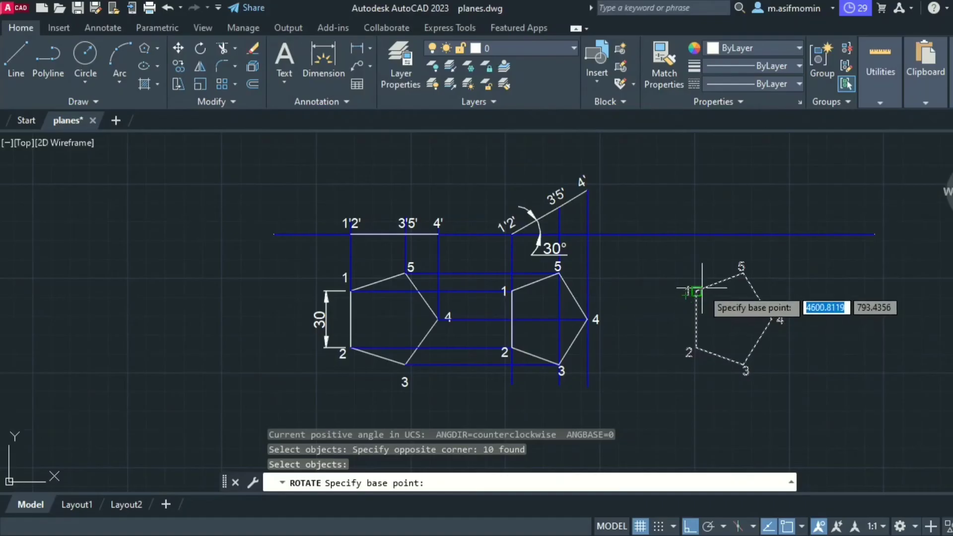
pyautogui.click(695, 291)
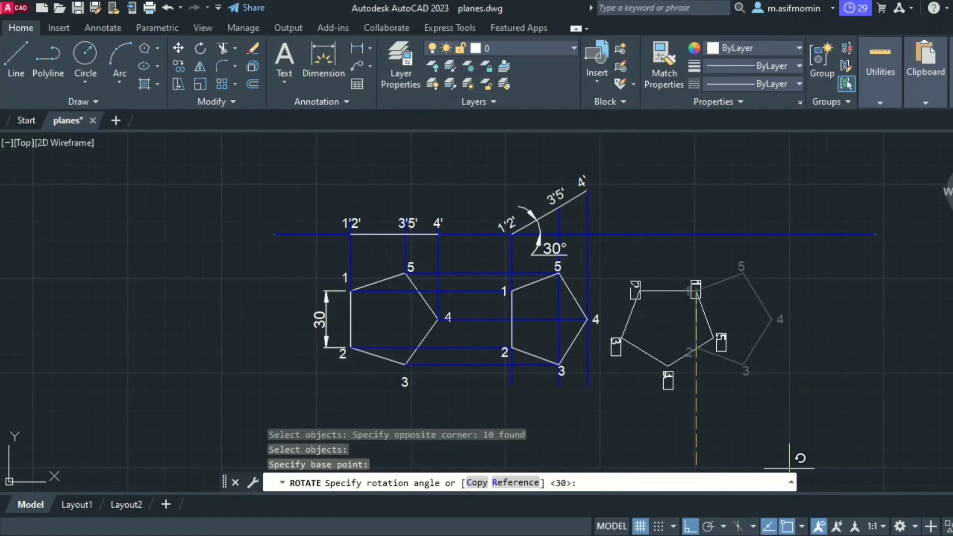
pyautogui.press('F8')
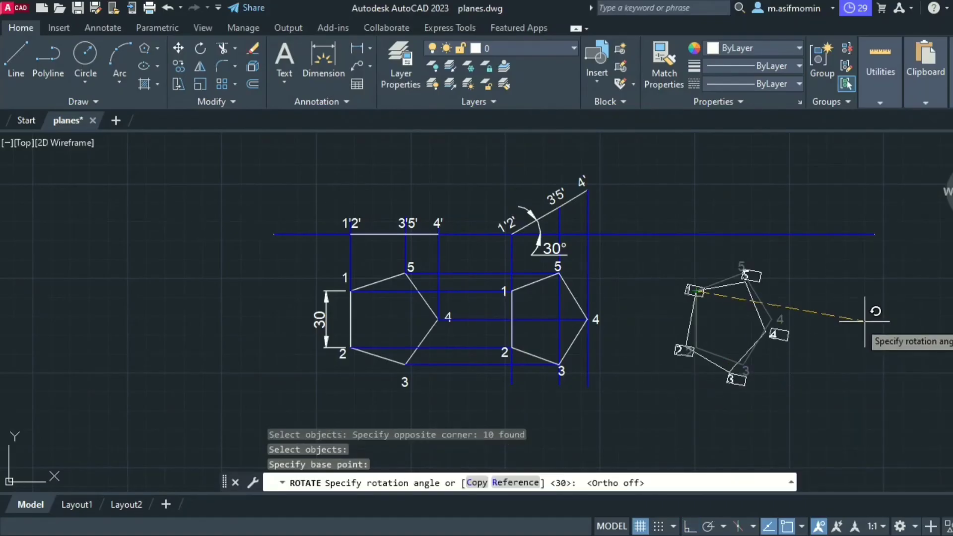
pyautogui.write('-45')
pyautogui.press('Return')
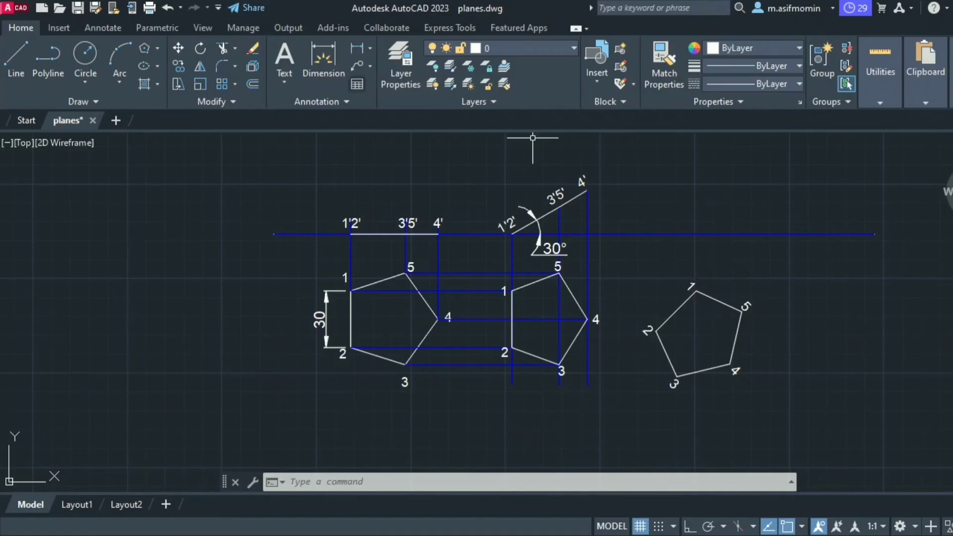
# - Add an angular dimension between the reference line and edge 1-2 of the rotated pentagon, placed above corner 1
pyautogui.click(323, 59)
pyautogui.click(757, 235)
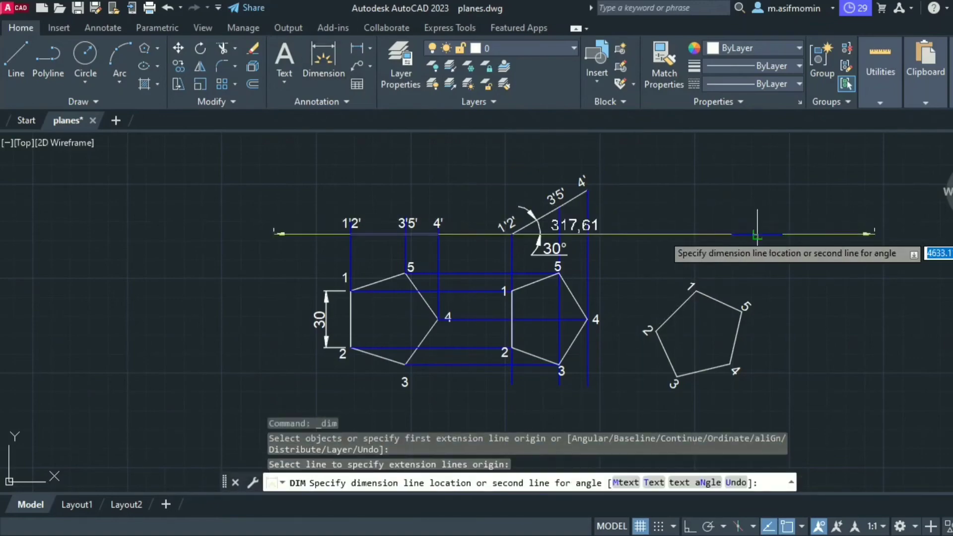
pyautogui.scroll(6, 683, 306)
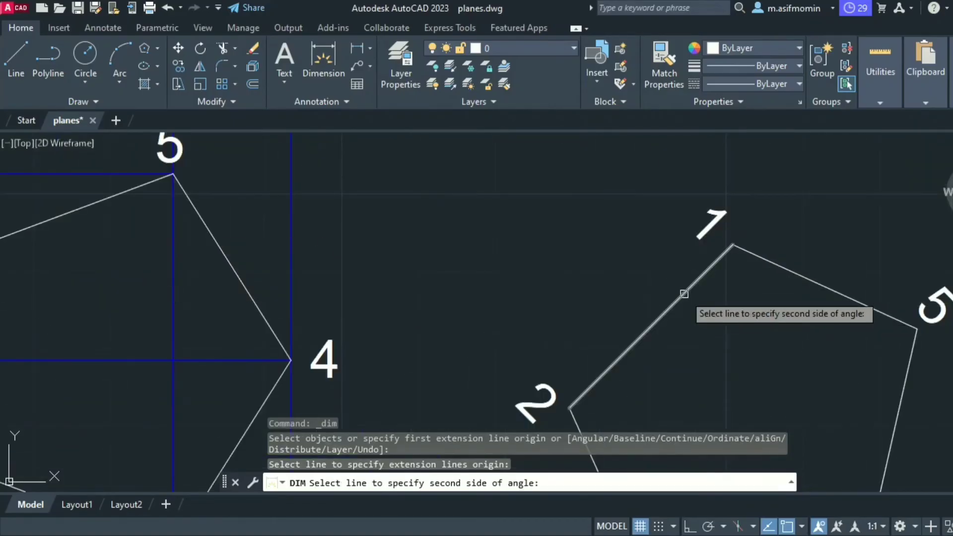
pyautogui.click(701, 275)
pyautogui.scroll(5, 701, 274)
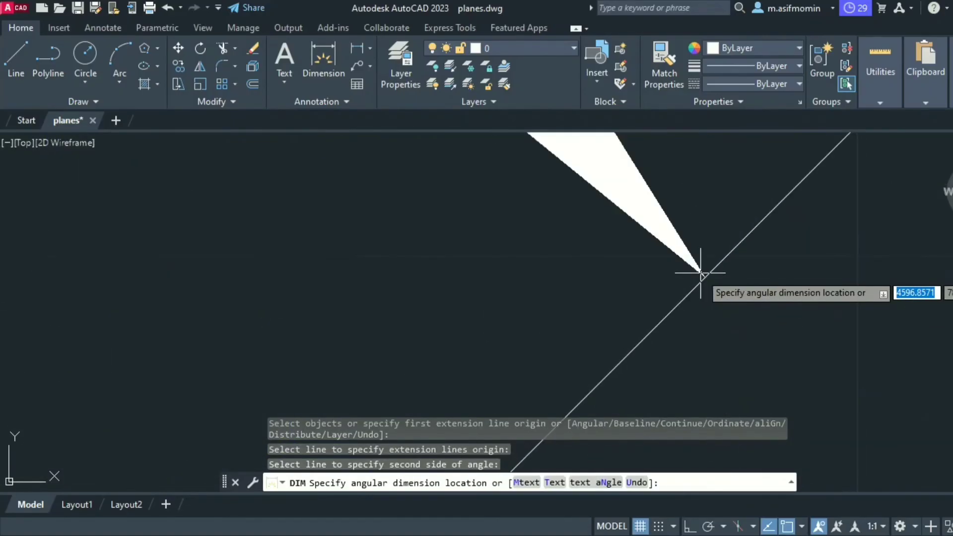
pyautogui.scroll(-8, 701, 274)
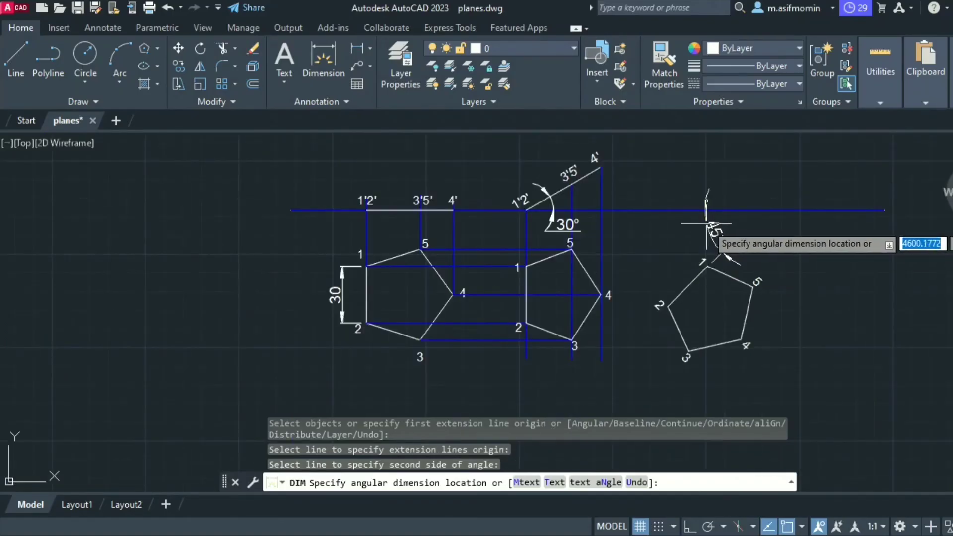
pyautogui.click(729, 219)
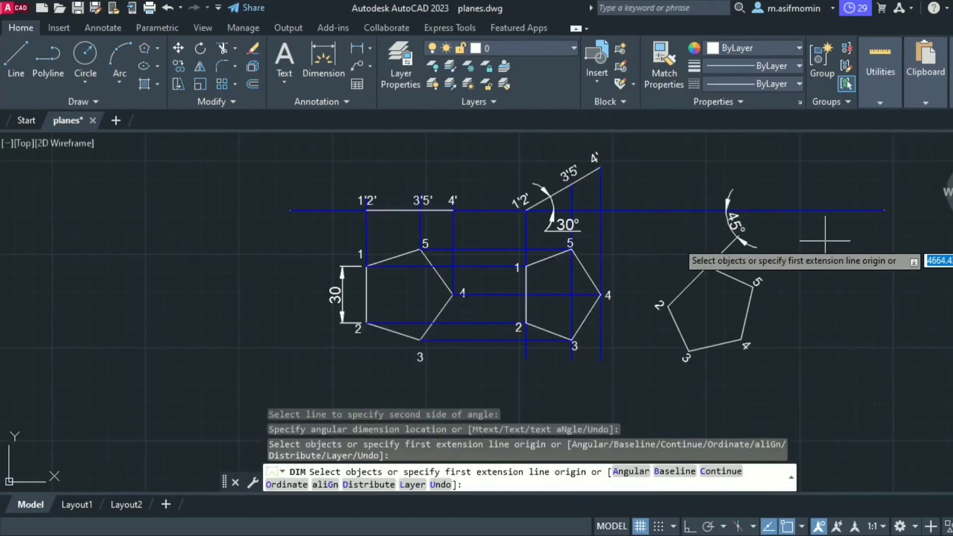
pyautogui.press('Return')
pyautogui.scroll(6, 740, 267)
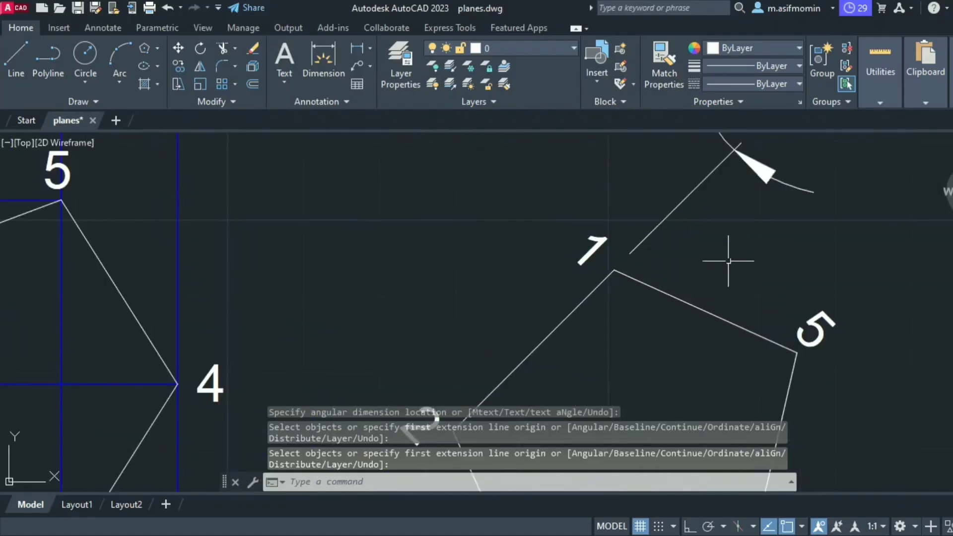
pyautogui.scroll(-6, 742, 312)
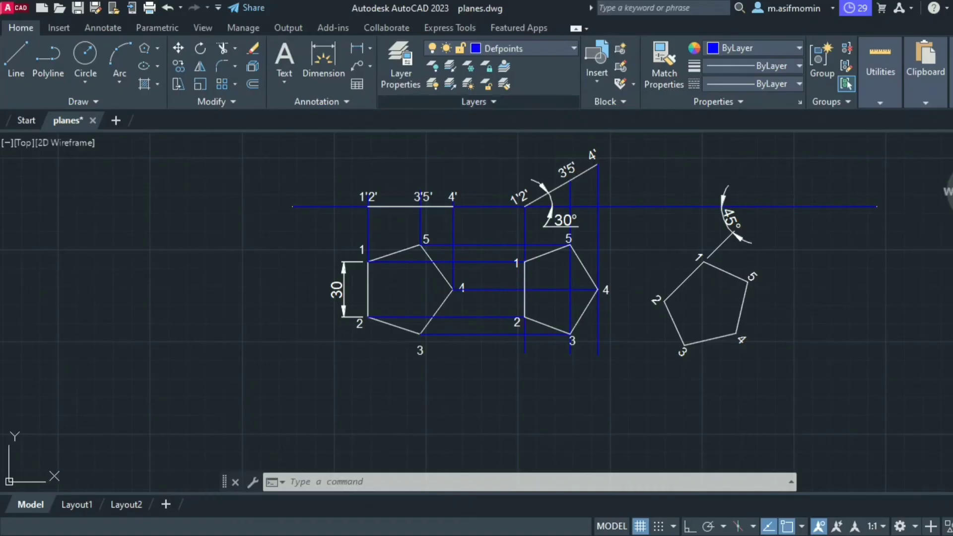
# - With Ortho on, draw a vertical projector line from corner 2 of the rotated pentagon up past the reference line
pyautogui.click(16, 58)
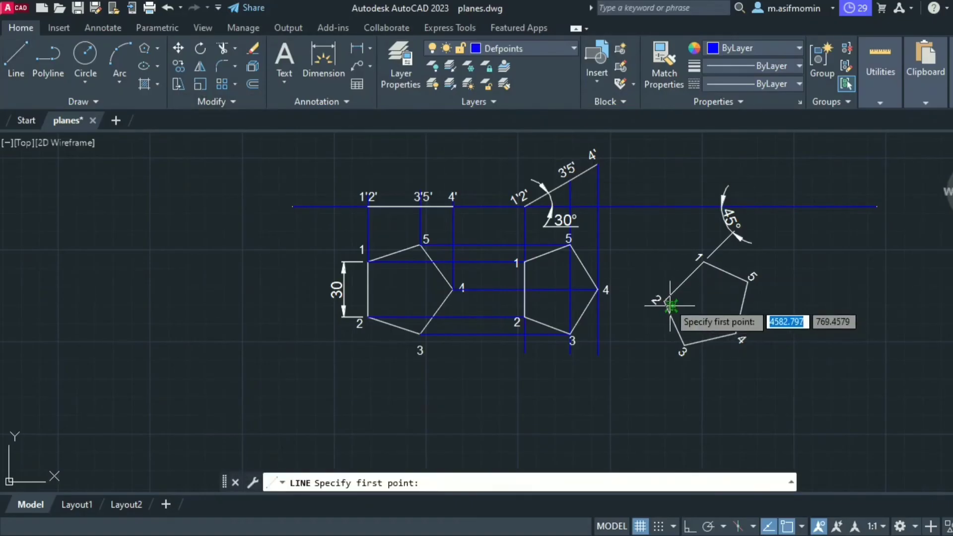
pyautogui.scroll(4, 666, 305)
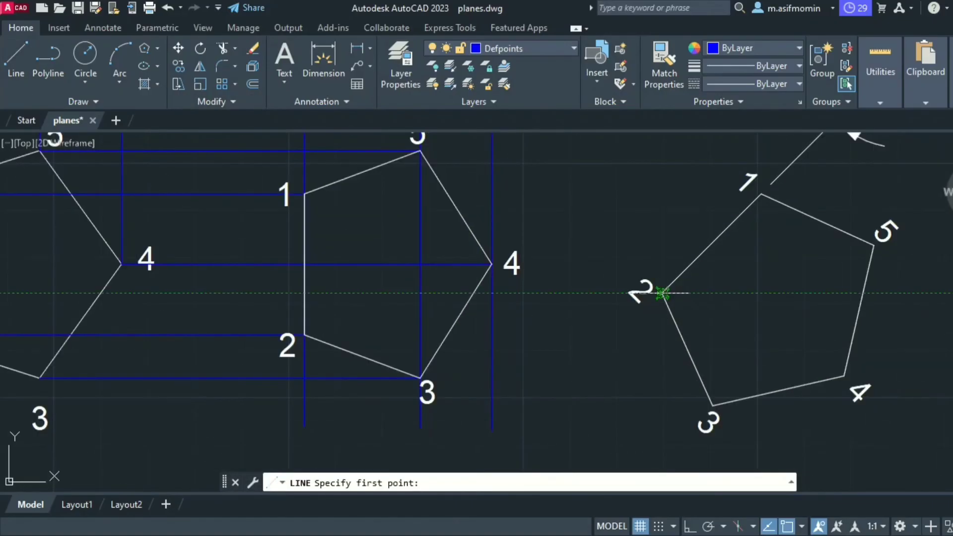
pyautogui.click(663, 294)
pyautogui.scroll(-6, 664, 298)
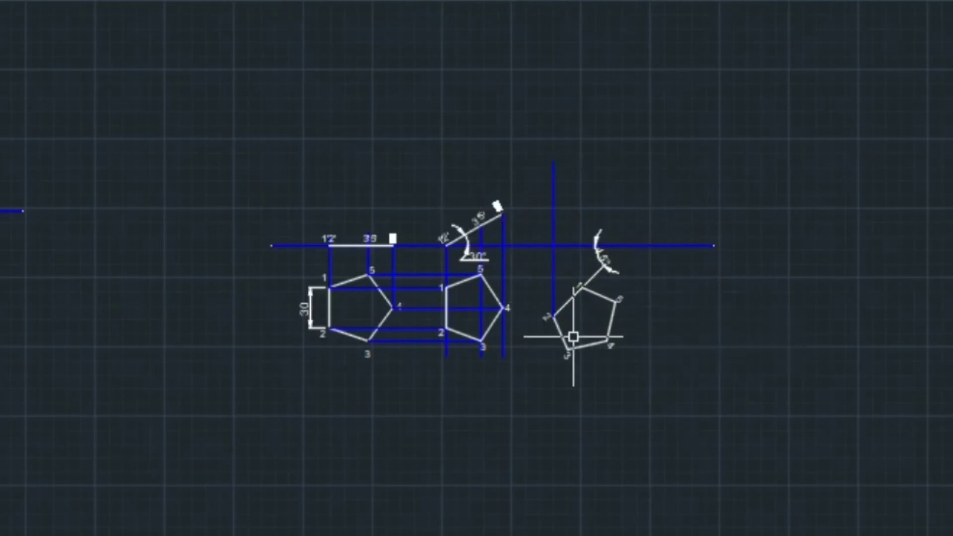
pyautogui.scroll(3, 570, 334)
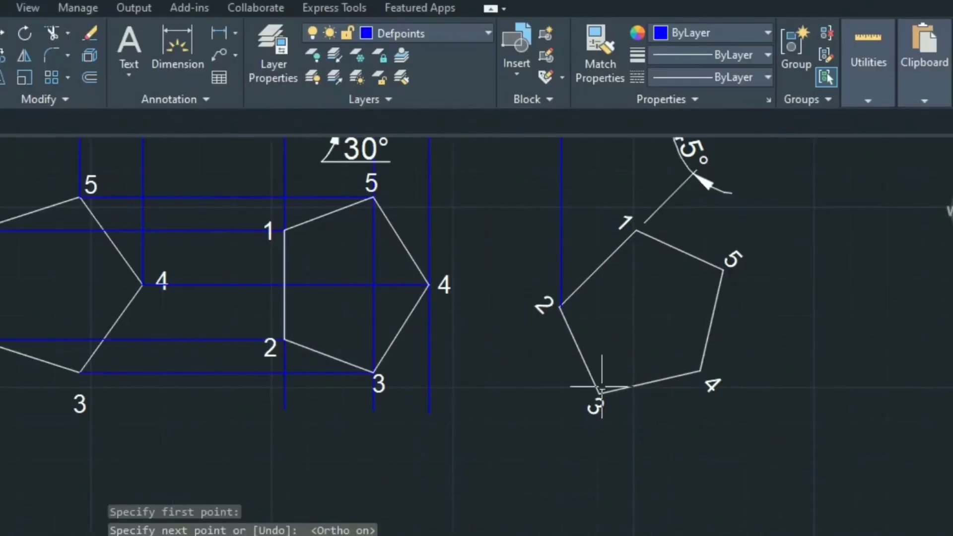
pyautogui.press('Return')
# - Draw a vertical projector line from corner 3 of the rotated pentagon up past the reference line
pyautogui.press('Return')
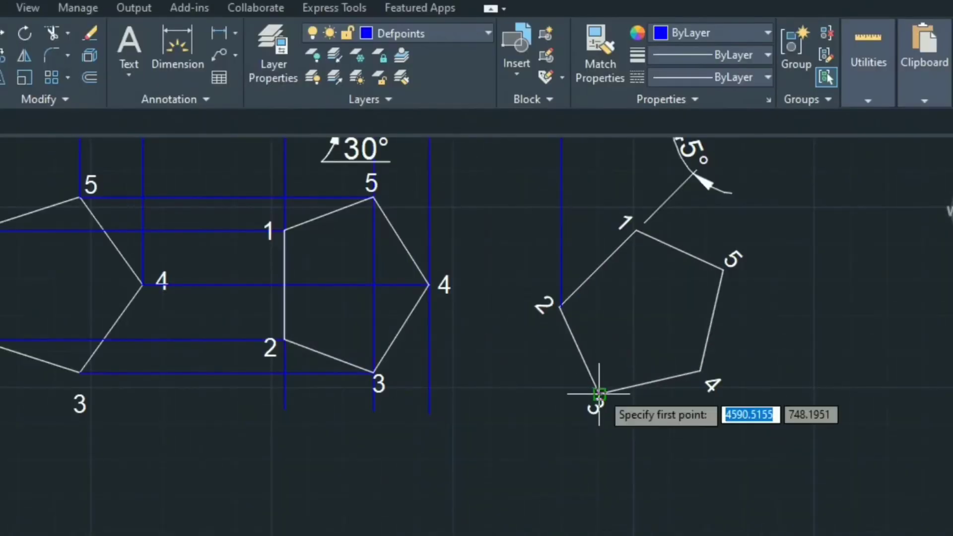
pyautogui.click(600, 390)
pyautogui.scroll(-4, 601, 390)
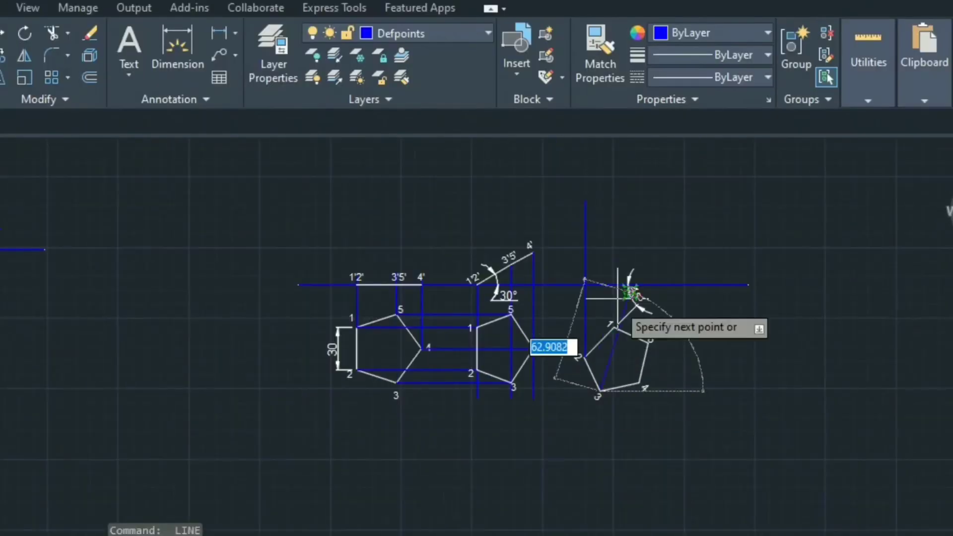
pyautogui.click(601, 224)
pyautogui.press('Return')
# - Draw a vertical projector line about 65 units long from corner 1 of the rotated pentagon up past the reference line
pyautogui.press('Return')
pyautogui.scroll(6, 613, 330)
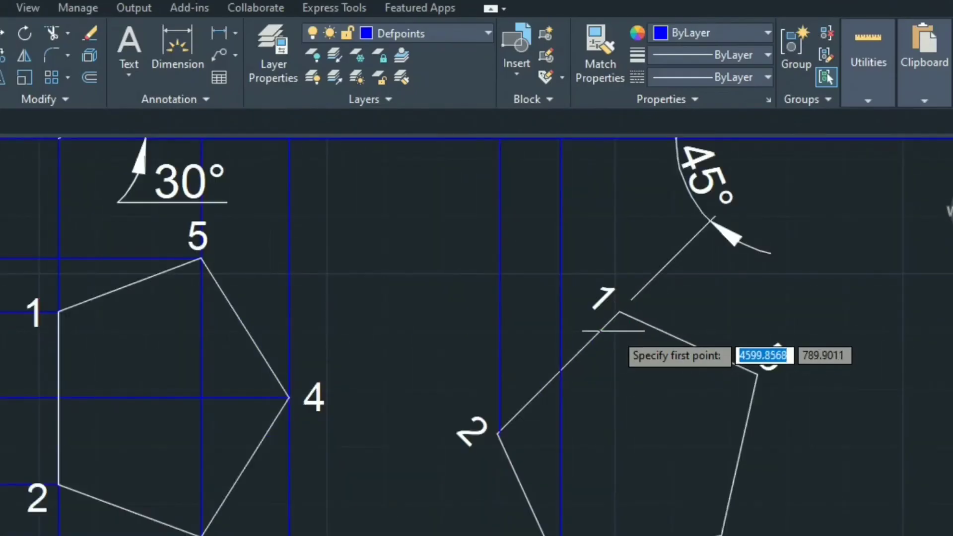
pyautogui.click(614, 328)
pyautogui.scroll(-4, 613, 328)
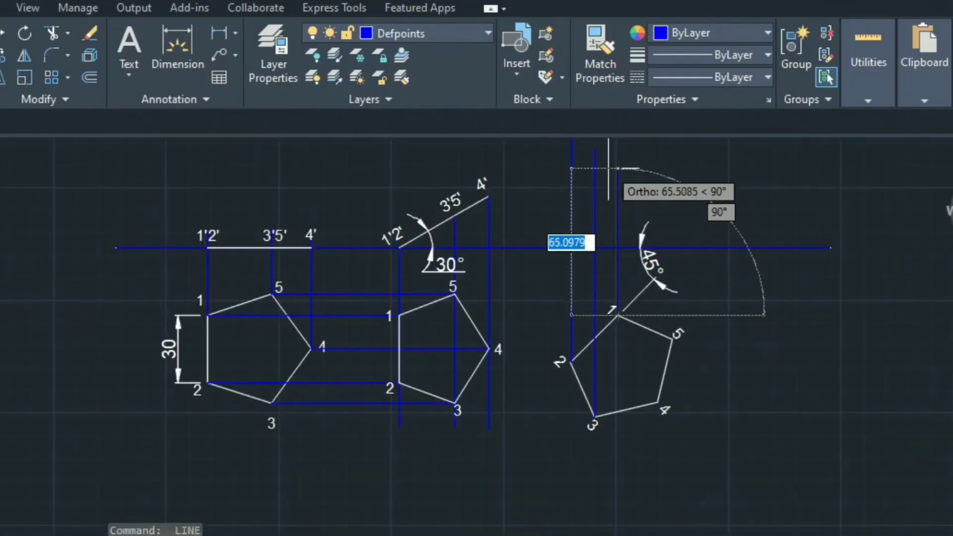
pyautogui.click(618, 171)
pyautogui.press('Return')
# - Draw vertical projector lines from corners 5 and 4 of the rotated pentagon up past the reference line
pyautogui.press('Return')
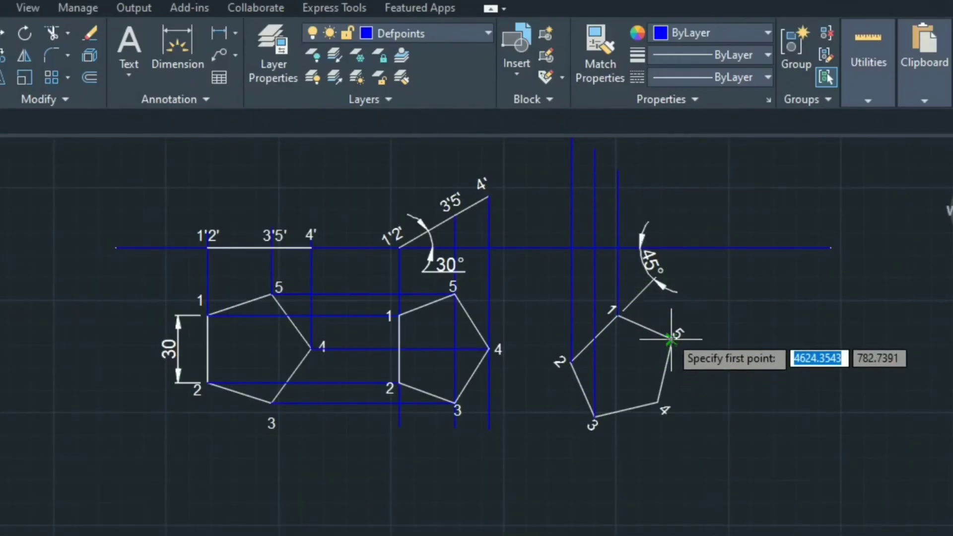
pyautogui.click(671, 342)
pyautogui.click(677, 172)
pyautogui.press('Return')
pyautogui.press('Return')
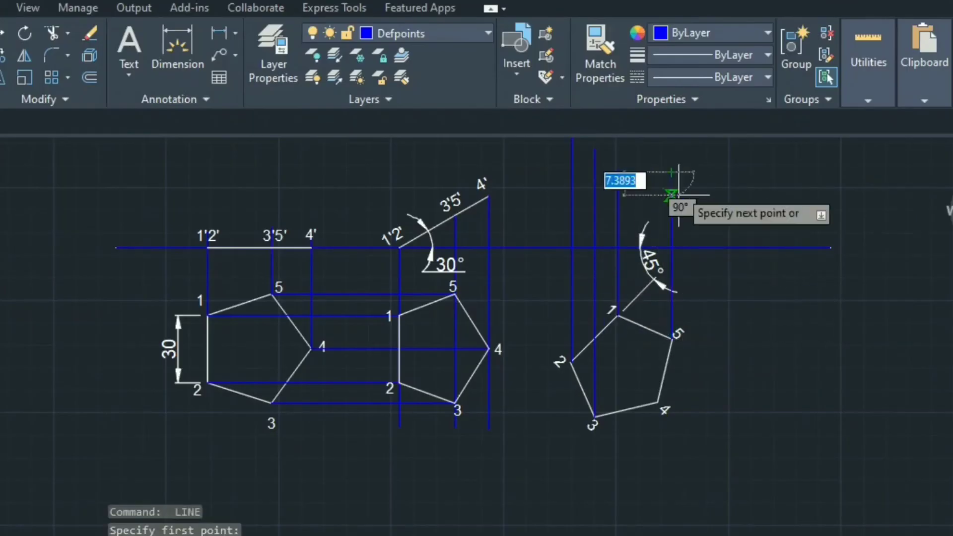
pyautogui.click(658, 402)
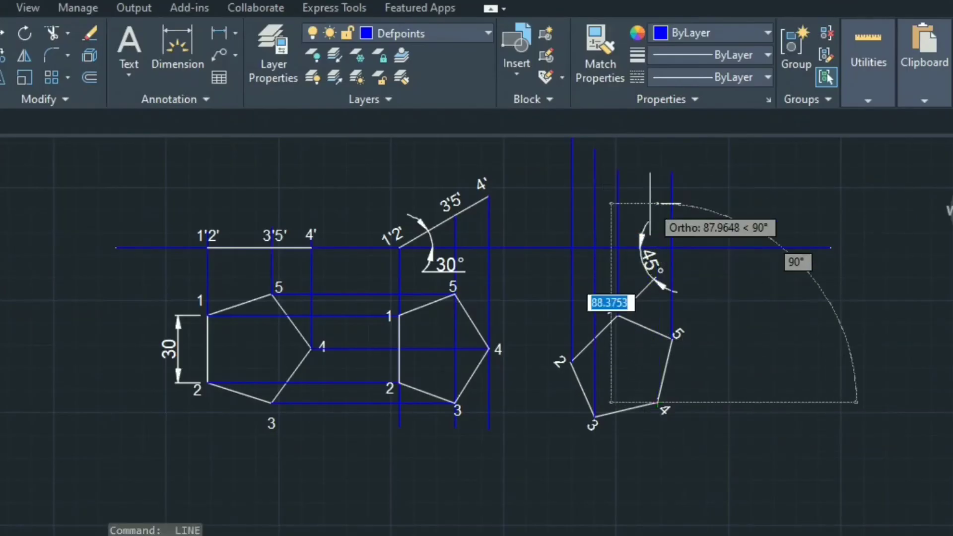
pyautogui.click(658, 158)
pyautogui.press('Return')
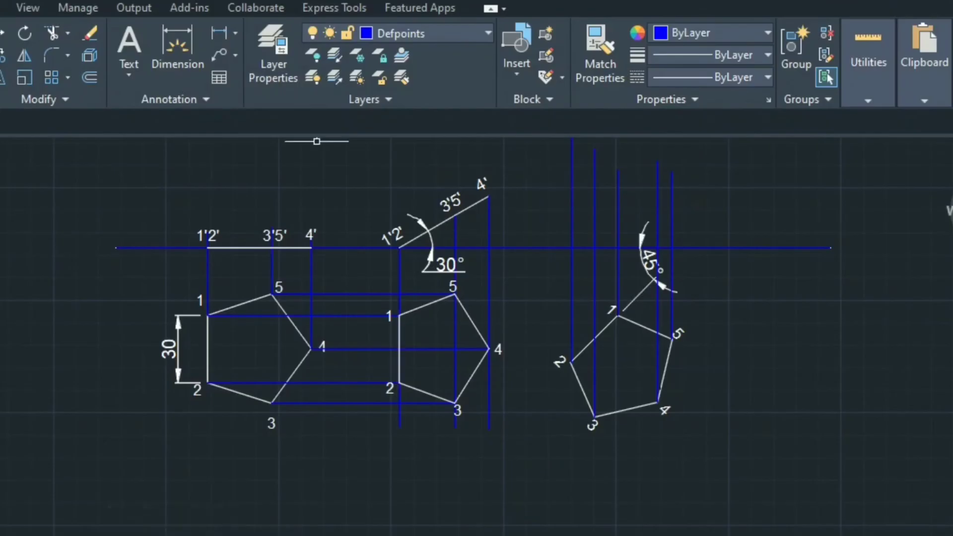
# - Draw a horizontal projector line from point 4' of the inclined front view to the vertical projector of corner 4
pyautogui.press('l')
pyautogui.press('Return')
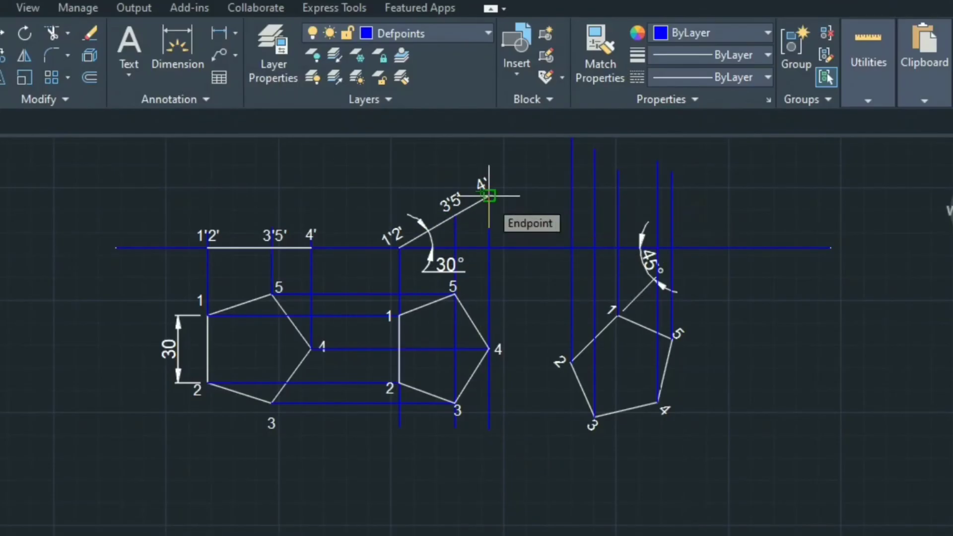
pyautogui.click(489, 196)
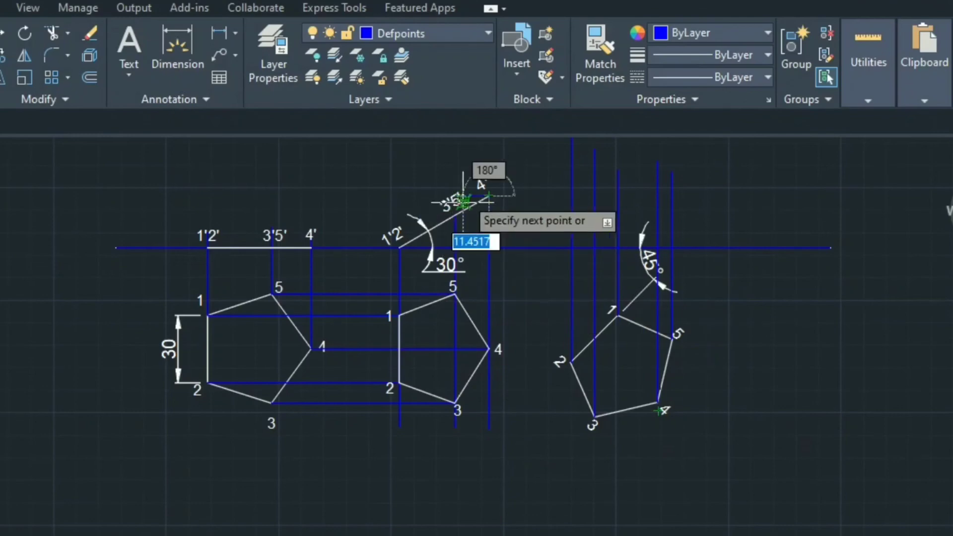
pyautogui.click(658, 196)
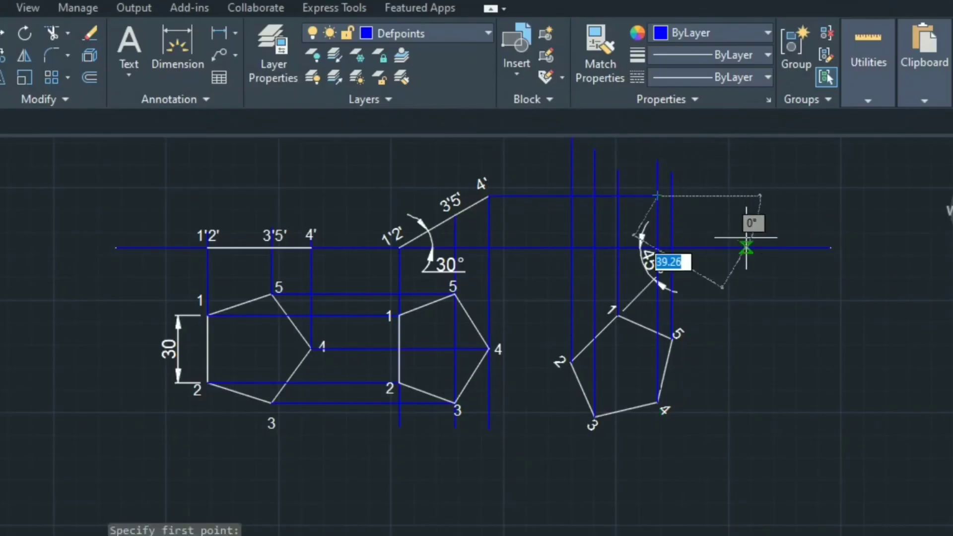
pyautogui.press('Return')
# - Draw a horizontal projector line from point 3'5' of the inclined front view to the vertical projector of corner 5
pyautogui.press('Return')
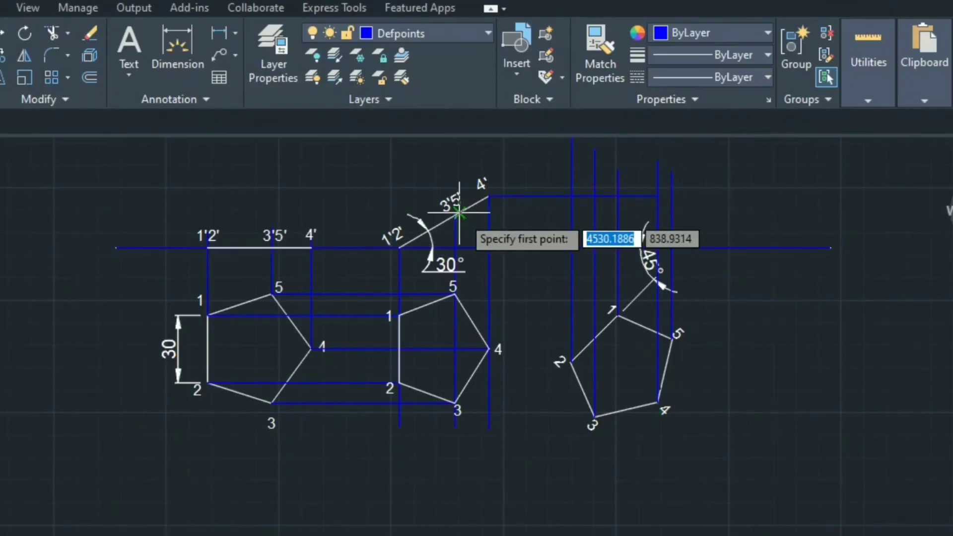
pyautogui.click(456, 215)
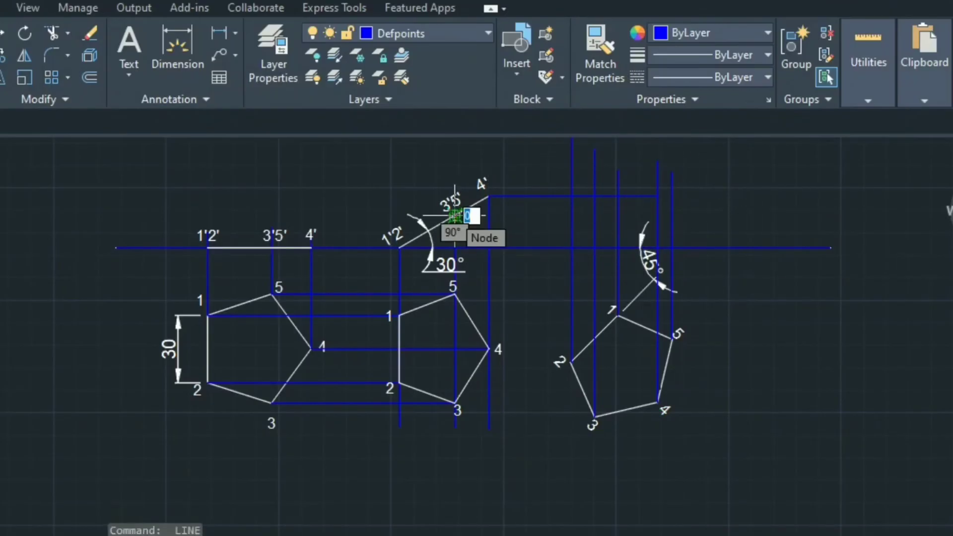
pyautogui.click(672, 215)
pyautogui.press('Escape')
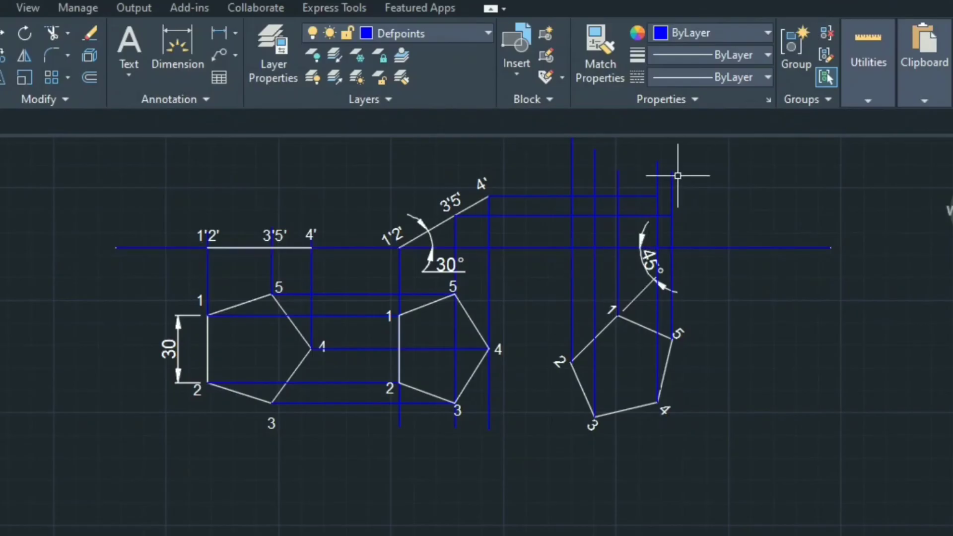
# - Draw the final front view on layer 0 as a closed five-sided outline through the projector intersections for corners 1, 2, 3, 4 and 5
pyautogui.moveTo(793, 183); pyautogui.dragTo(684, 251, button='middle')
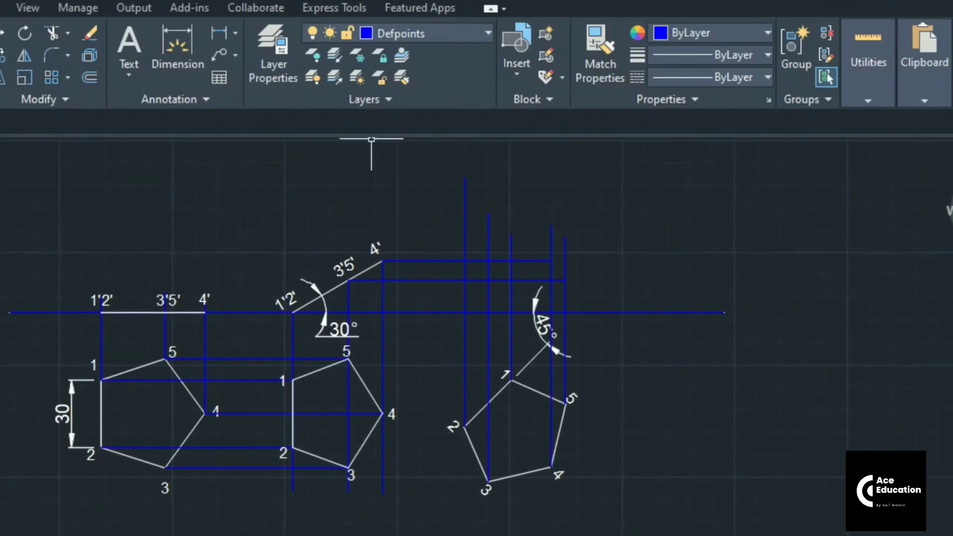
pyautogui.click(427, 33)
pyautogui.click(357, 46)
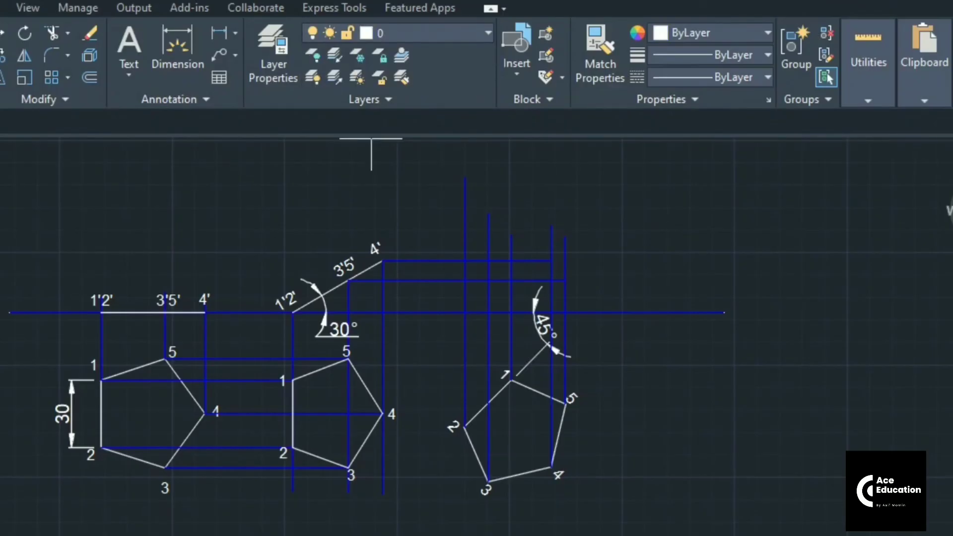
pyautogui.press('l')
pyautogui.press('Return')
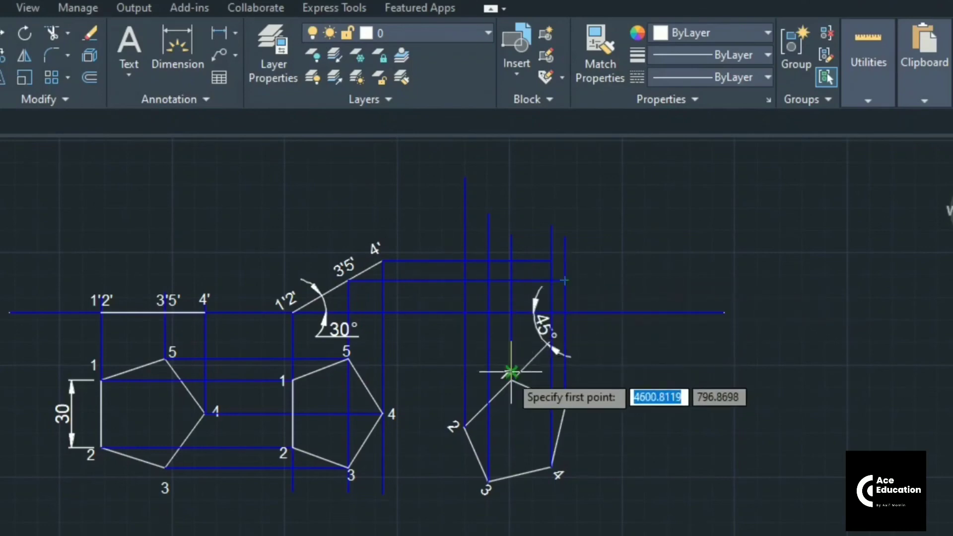
pyautogui.click(511, 312)
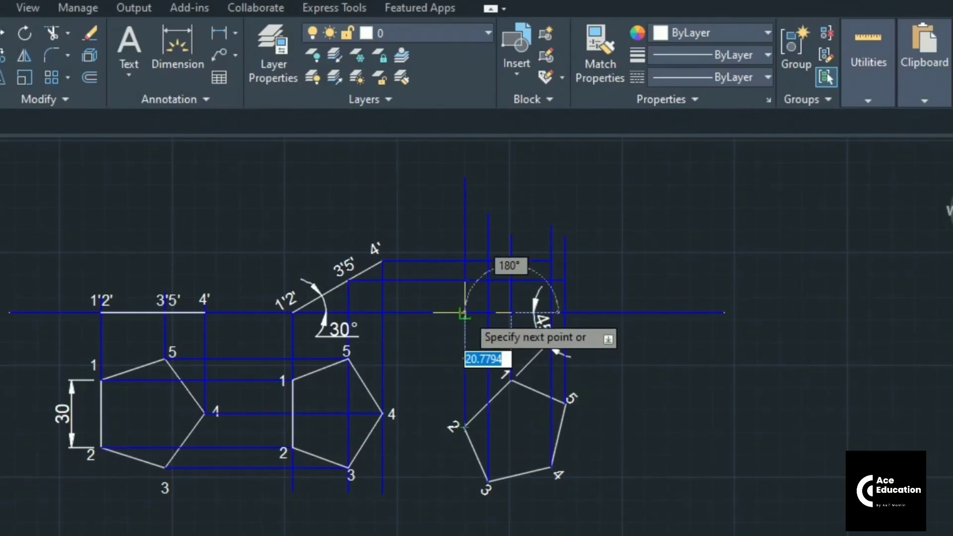
pyautogui.click(464, 313)
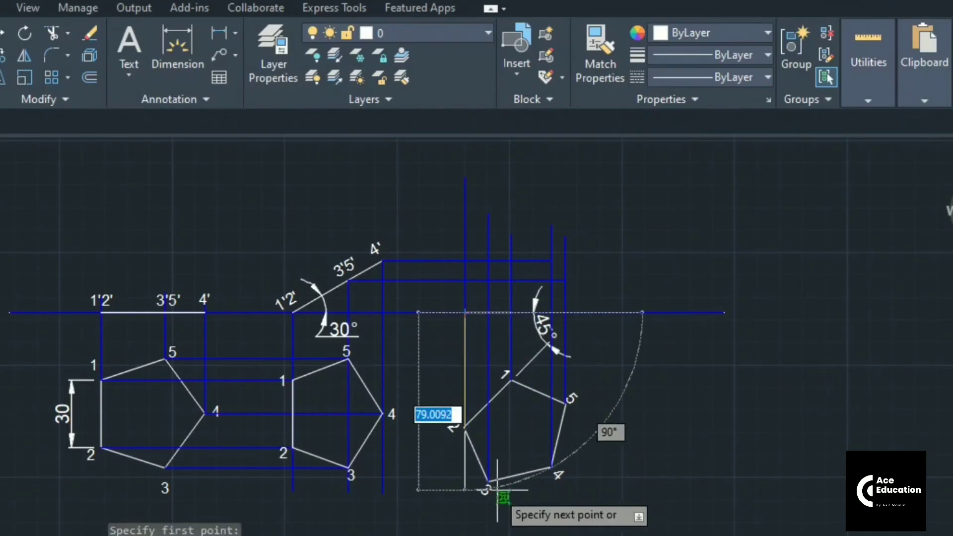
pyautogui.click(488, 280)
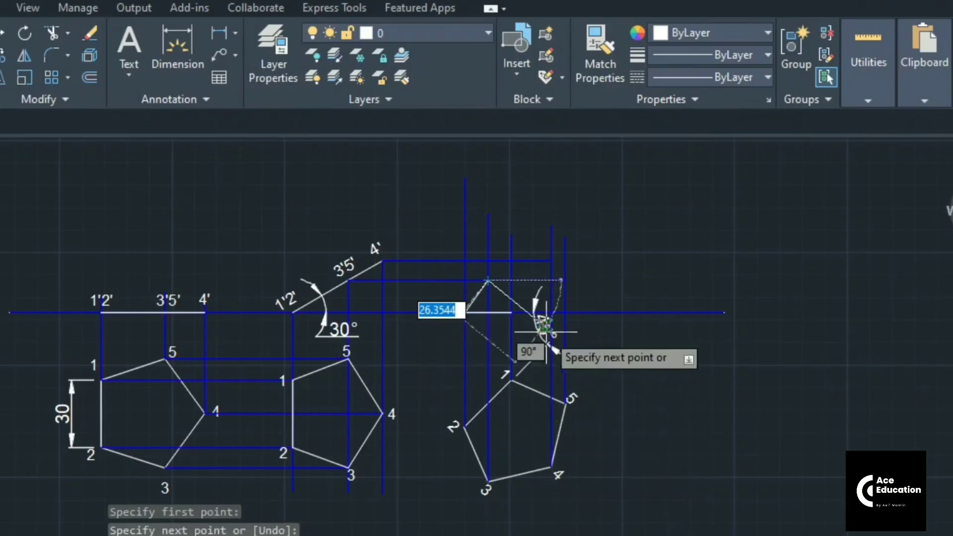
pyautogui.click(551, 261)
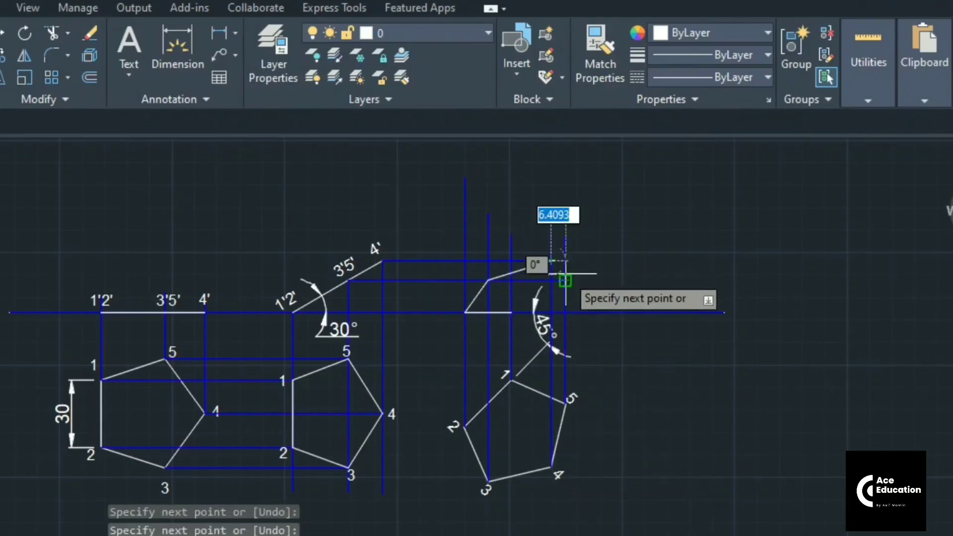
pyautogui.click(566, 280)
pyautogui.click(511, 313)
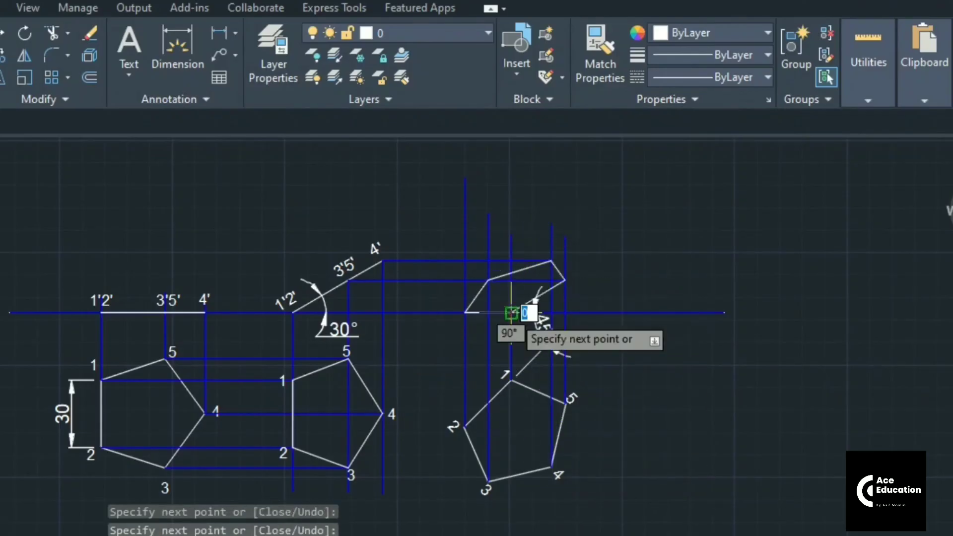
pyautogui.press('Return')
# - Copy the middle pentagon's label 2 to just below the lower-left corner of the final front view, with Ortho off
pyautogui.scroll(5, 533, 293)
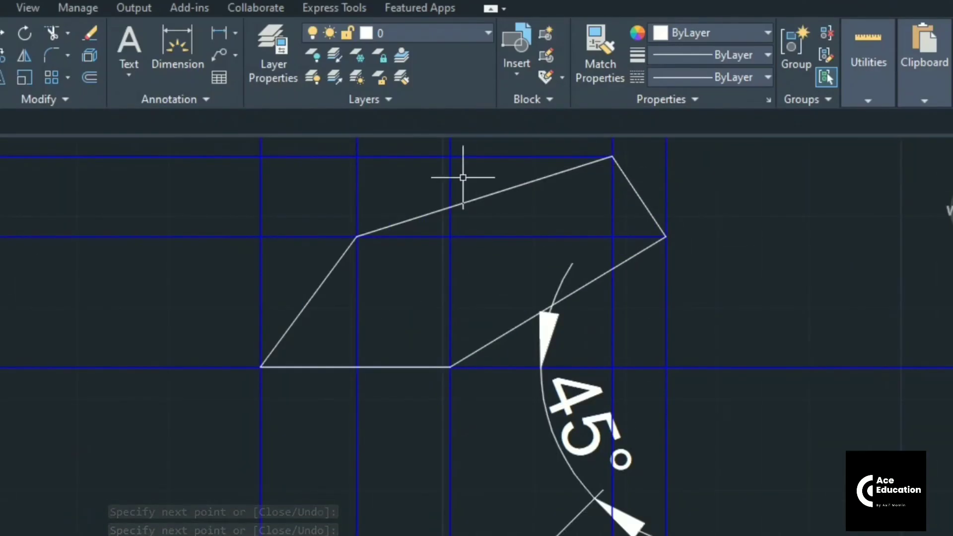
pyautogui.scroll(-6, 626, 264)
pyautogui.write('e')
pyautogui.press('Return')
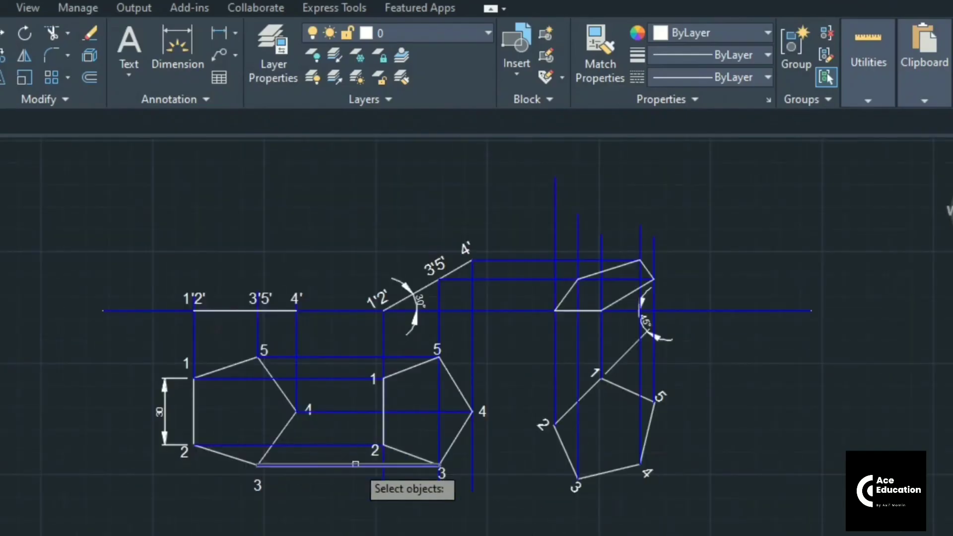
pyautogui.click(587, 311)
pyautogui.press('Return')
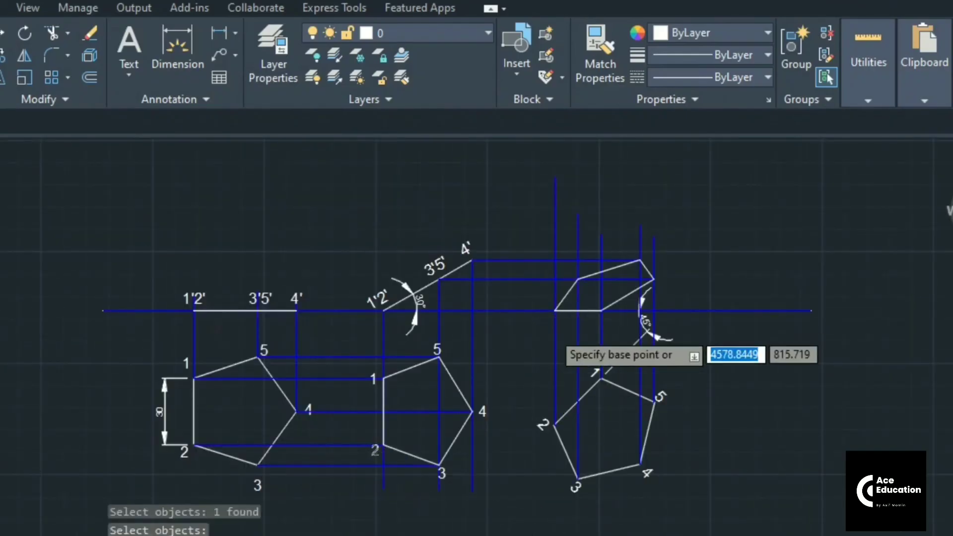
pyautogui.click(716, 447)
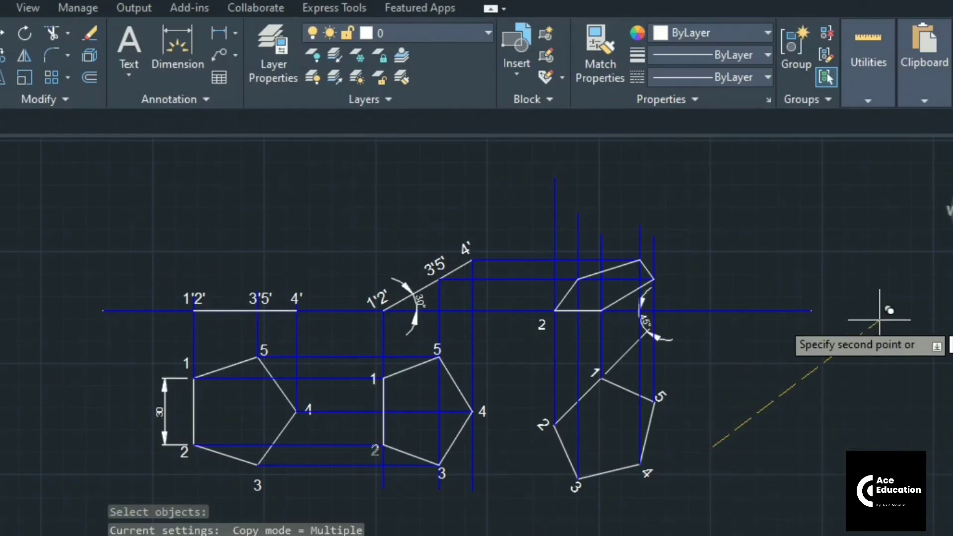
pyautogui.press('F8')
pyautogui.scroll(4, 552, 314)
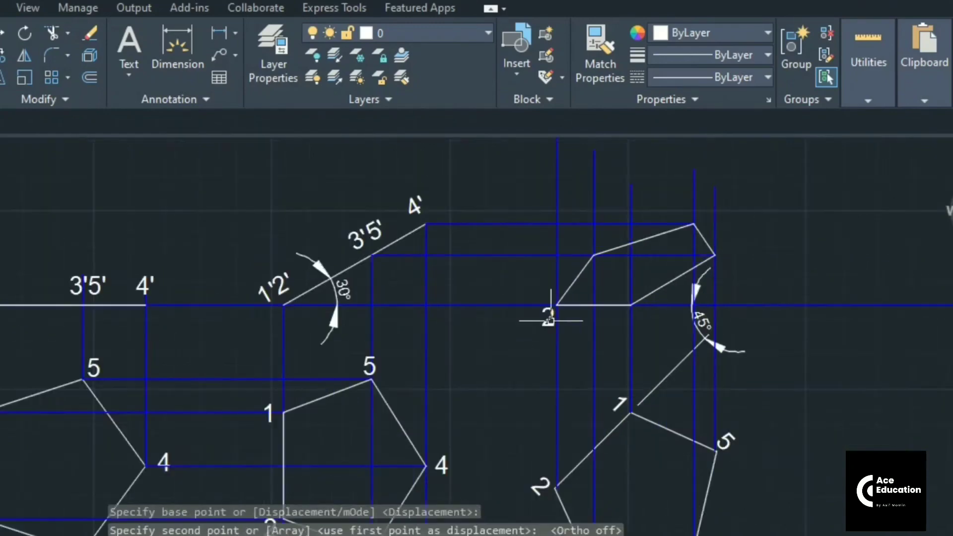
pyautogui.click(552, 312)
pyautogui.press('Escape')
# - Change the copied label below the final front view's lower-left corner to 2'
pyautogui.doubleClick(549, 315)
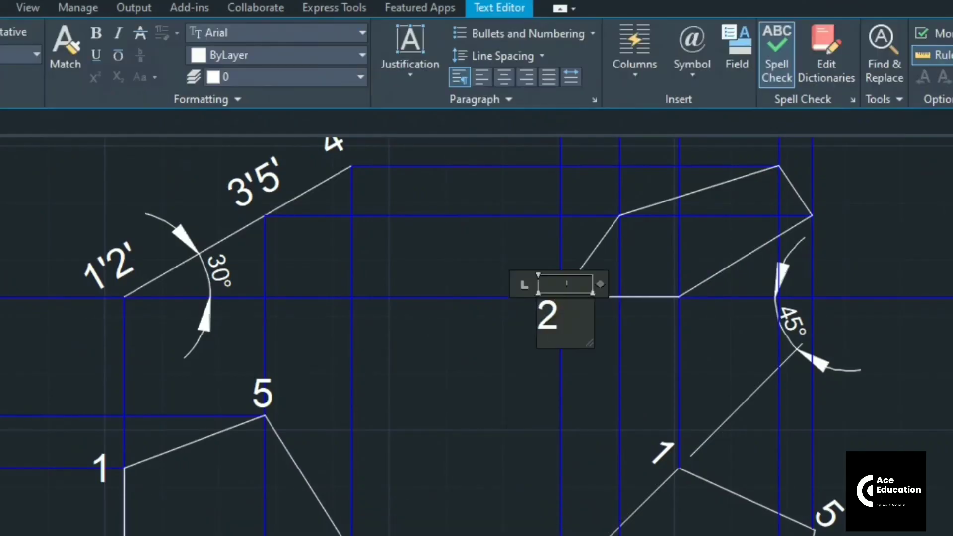
pyautogui.write("'")
pyautogui.click(487, 258)
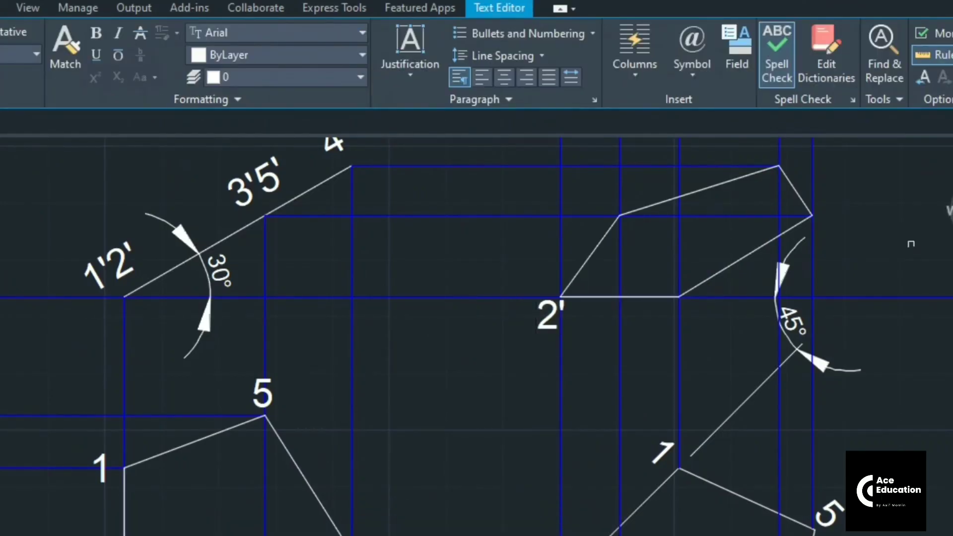
# - Copy the 2' label of the final front view horizontally to just below the outline's lower-right corner, at the projector of corner 1
pyautogui.click(3, 56)
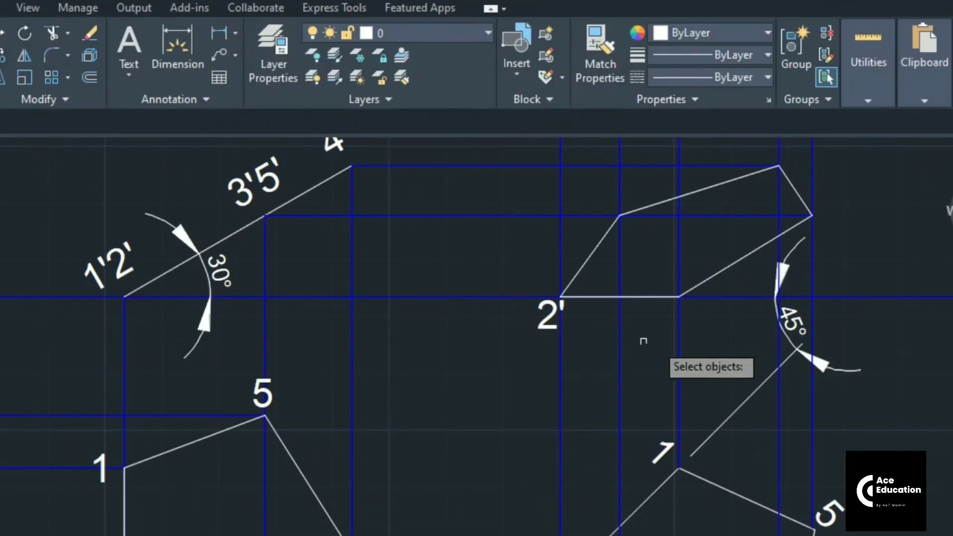
pyautogui.click(549, 316)
pyautogui.press('Return')
pyautogui.click(546, 329)
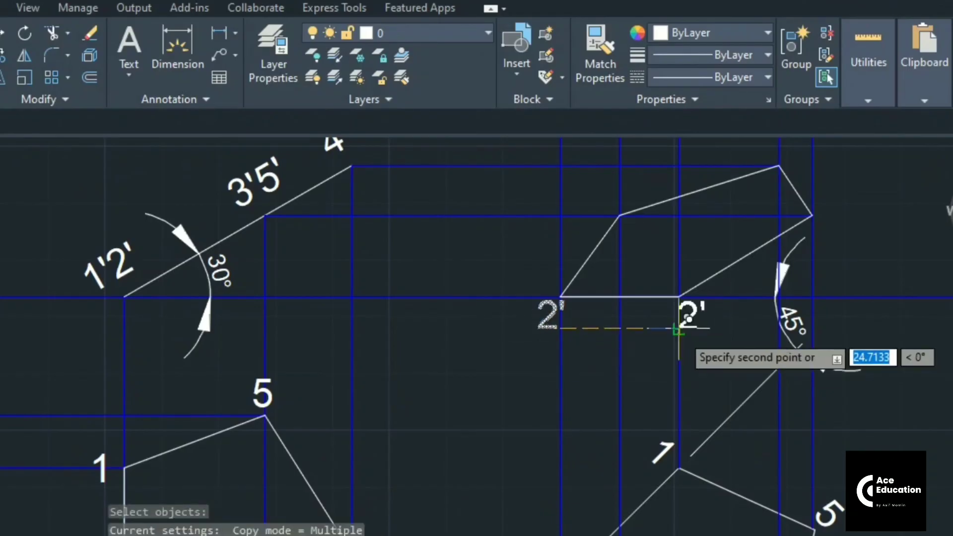
pyautogui.click(687, 329)
pyautogui.press('Escape')
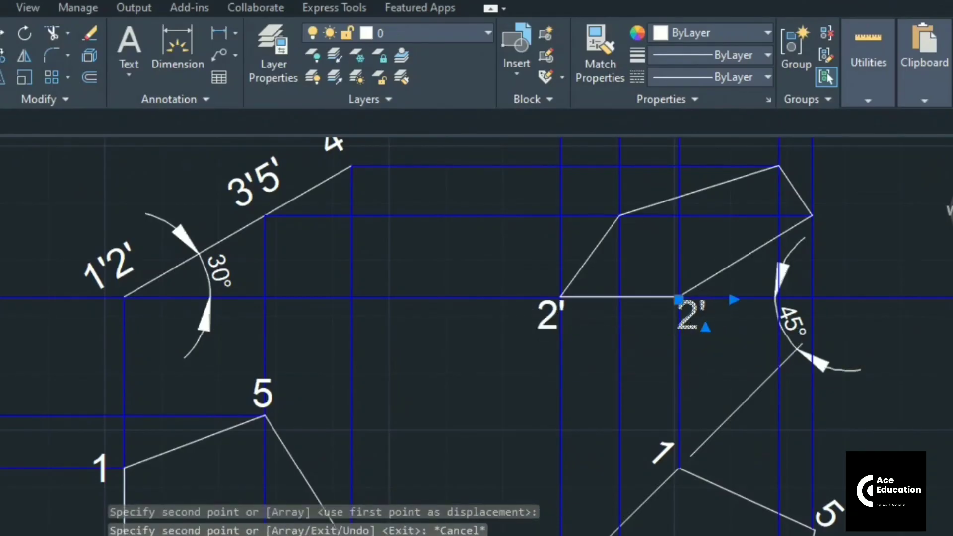
# - Change the copied label below the final front view's lower-right corner to 1'
pyautogui.doubleClick(695, 321)
pyautogui.write('1')
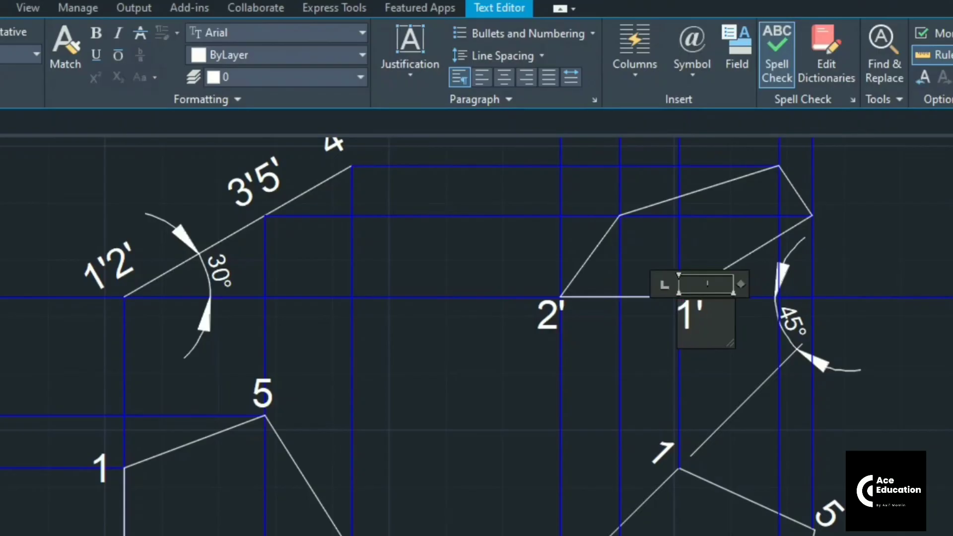
pyautogui.click(835, 278)
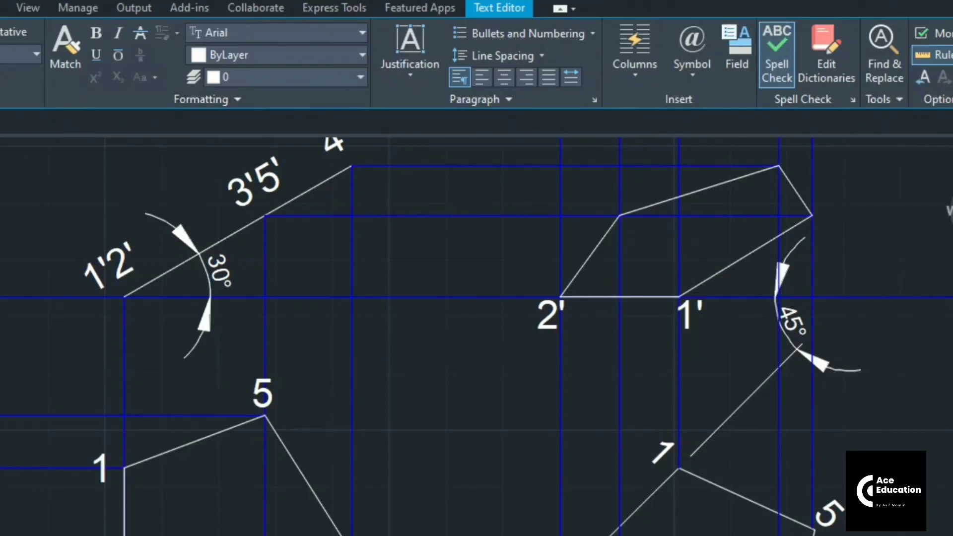
pyautogui.scroll(-4, 833, 277)
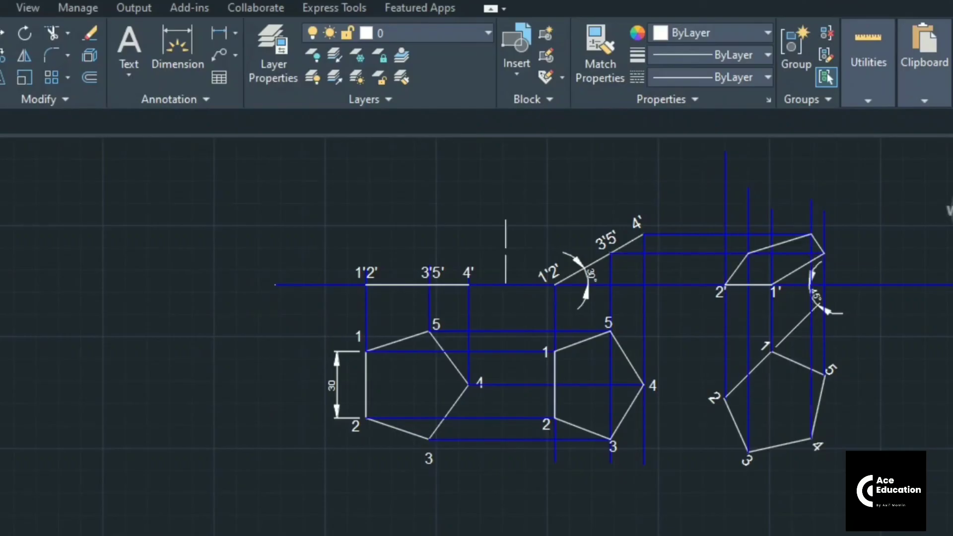
# - Copy the final front view's 2' label beside each of its three upper corners, on the projectors of corners 3, 4 and 5
pyautogui.click(3, 55)
pyautogui.click(720, 292)
pyautogui.press('Return')
pyautogui.click(705, 315)
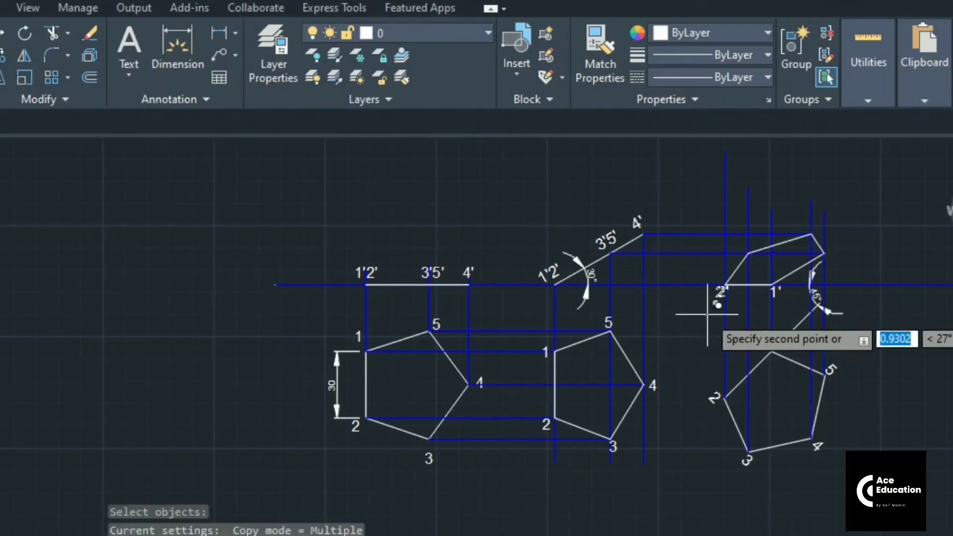
pyautogui.click(727, 275)
pyautogui.click(817, 276)
pyautogui.click(807, 229)
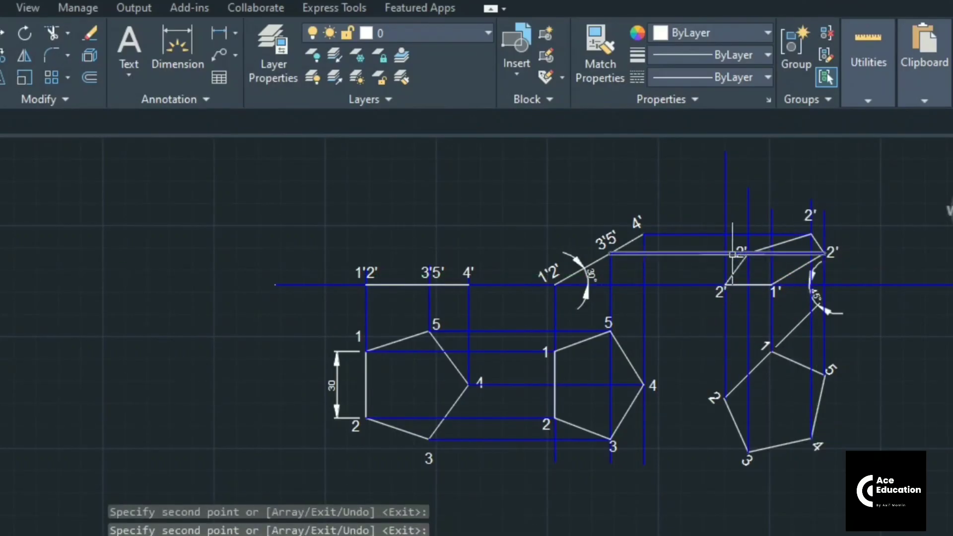
pyautogui.press('Return')
# - Change the three copied labels on the final front view to 3' at the upper-left corner, 4' at the top and 5' at the right
pyautogui.doubleClick(740, 253)
pyautogui.write("3'")
pyautogui.click(844, 236)
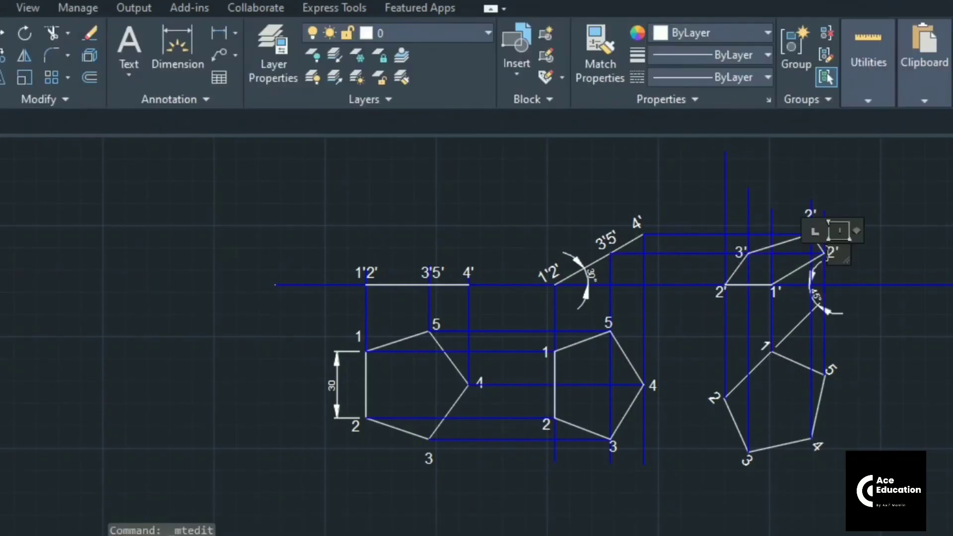
pyautogui.doubleClick(832, 252)
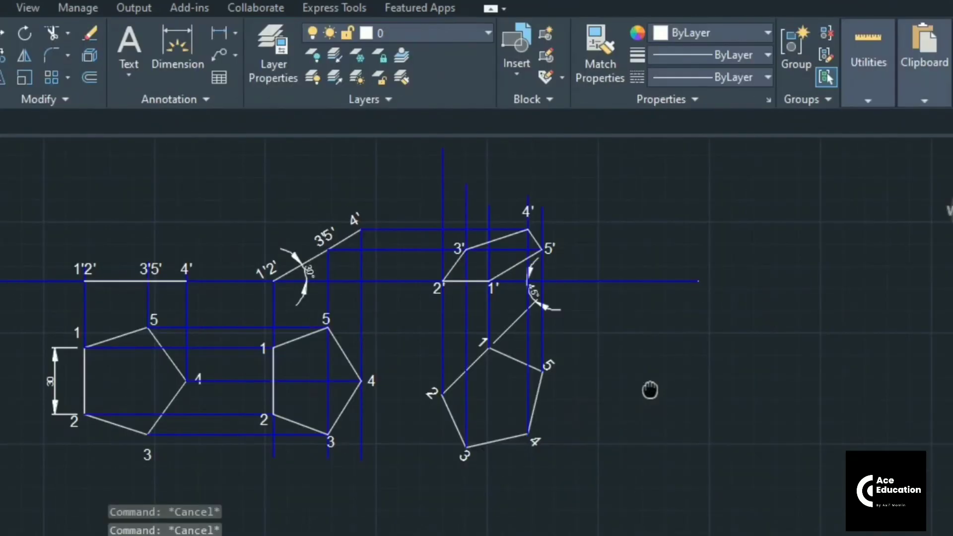
pyautogui.moveTo(649, 389)
pyautogui.mouseDown(button='middle')
pyautogui.moveTo(688, 377)
pyautogui.moveTo(697, 390)
pyautogui.mouseUp(button='middle')
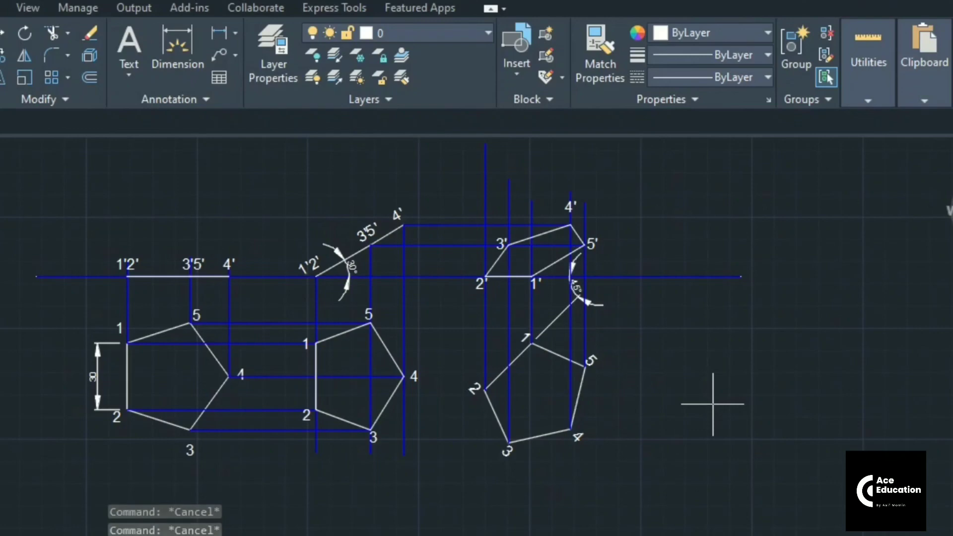
pyautogui.click(713, 404)
pyautogui.click(669, 486)
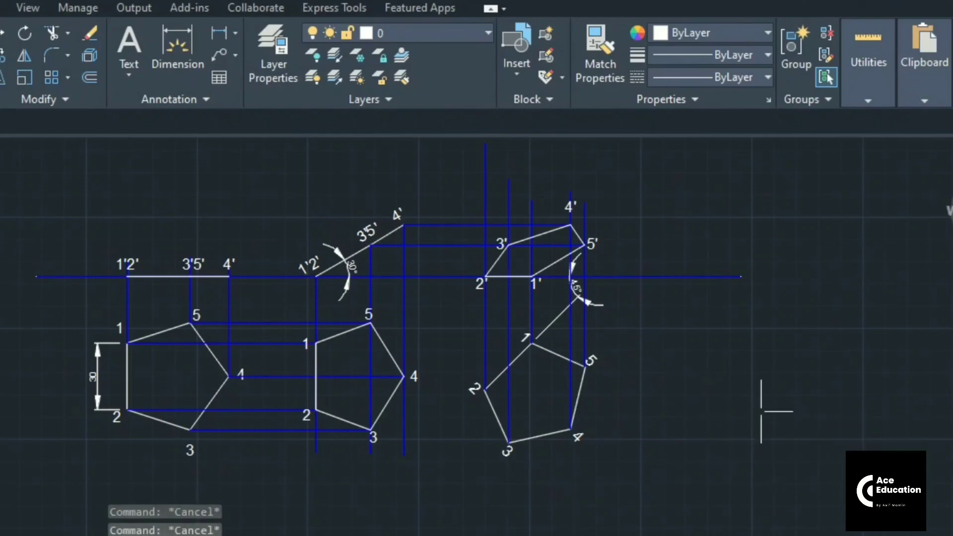
pyautogui.write('dim')
pyautogui.press('Return')
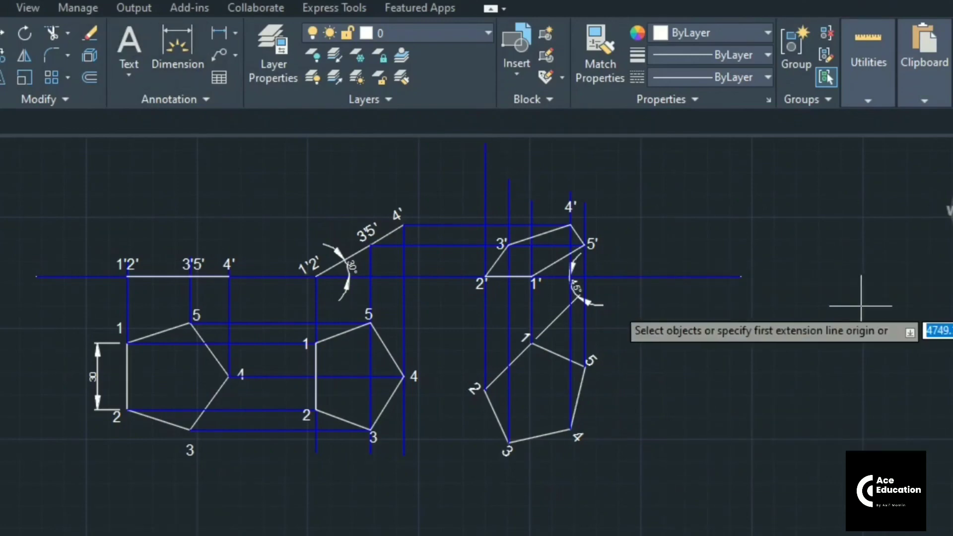
pyautogui.rightClick(859, 298)
pyautogui.click(913, 268)
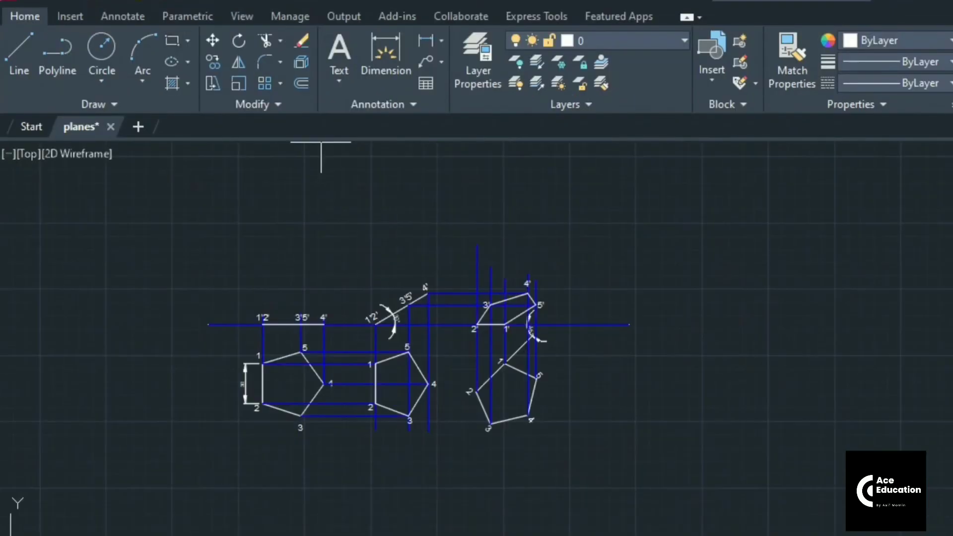
# - Draw a rectangular border around all projections with a smaller rectangle about 93 by 42 in its lower-right corner, and save the drawing
pyautogui.click(171, 215)
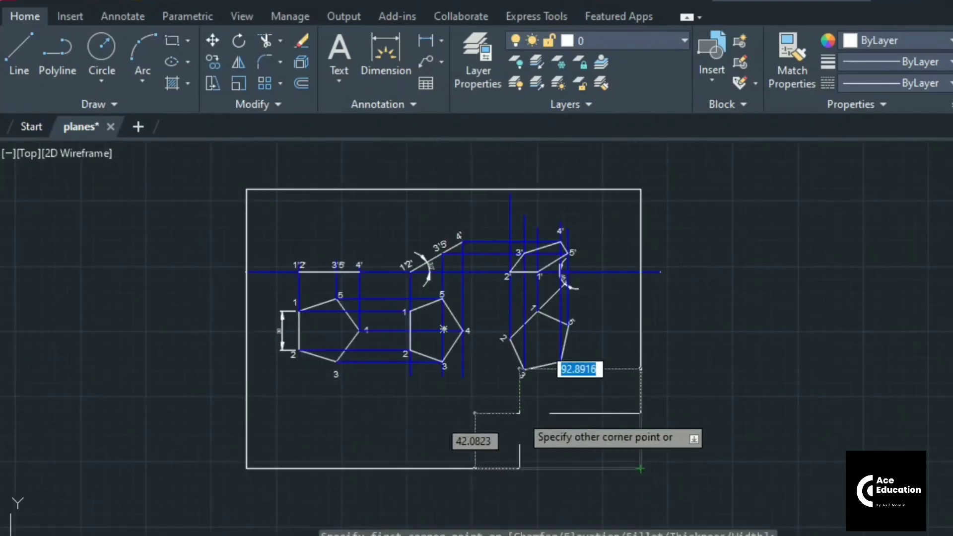
pyautogui.click(641, 469)
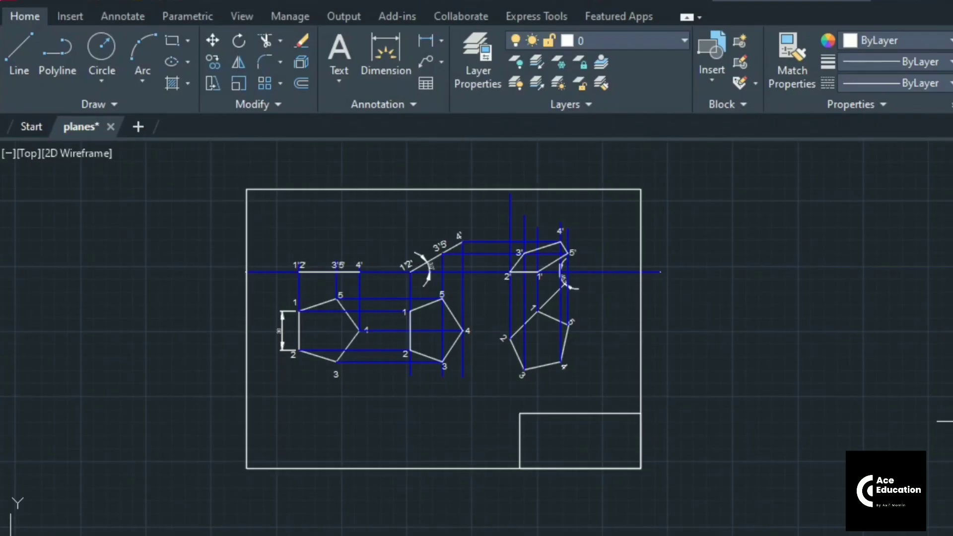
pyautogui.hotkey('ctrl', 's')
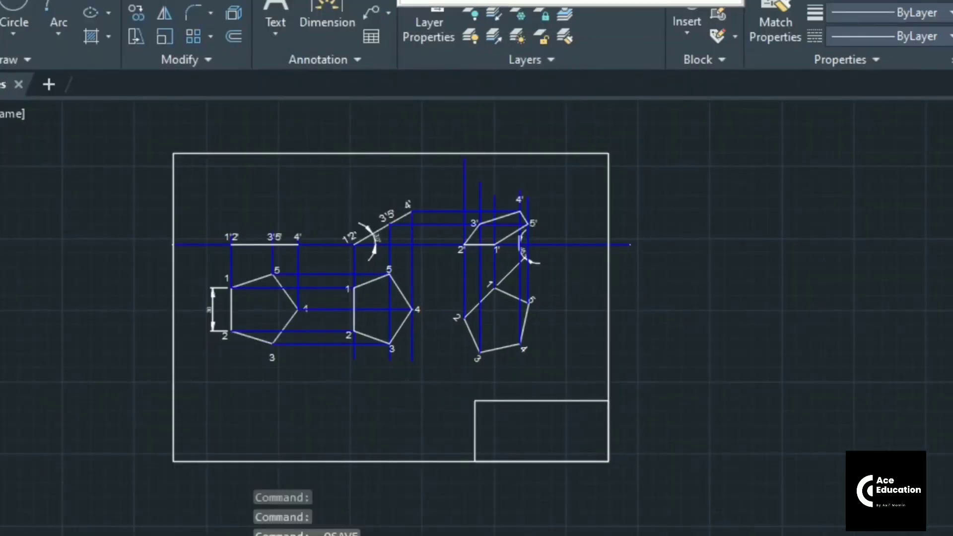